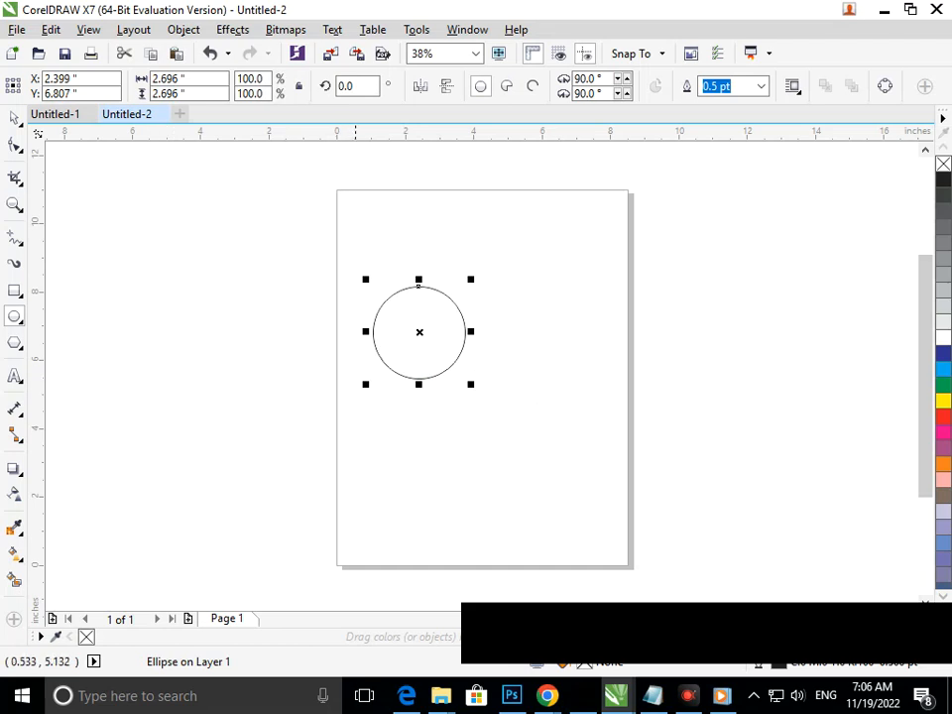
Step: Scale the circle about its centre to 5.582 inches in diameter and add a smaller concentric copy about 2.26 inches wide inside it
left_click_drag(367, 389, 224, 439)
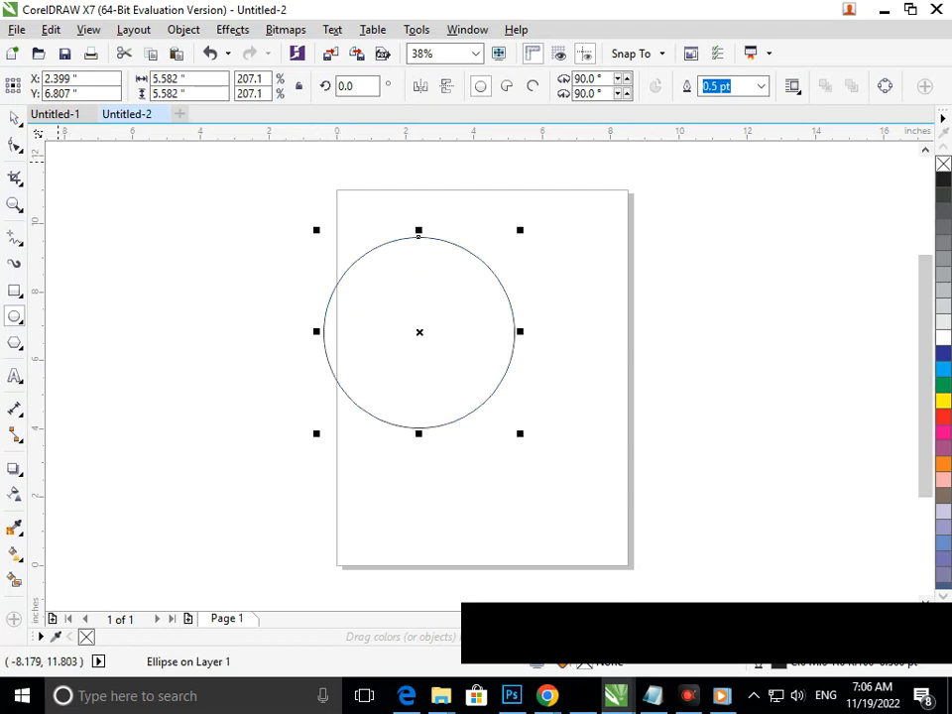
left_click_drag(318, 433, 374, 391)
Step: Duplicate both concentric circles horizontally so the copied outer circle's left edge meets the original inner circle's right edge
left_click_drag(296, 203, 592, 486)
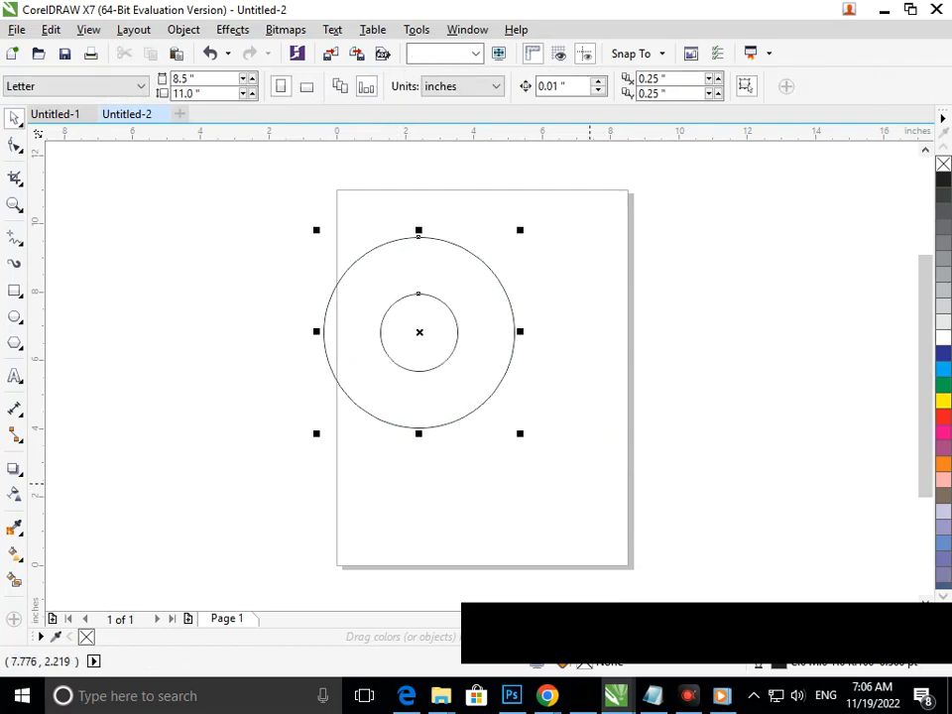
left_click_drag(422, 347, 552, 343)
key("ctrl+z")
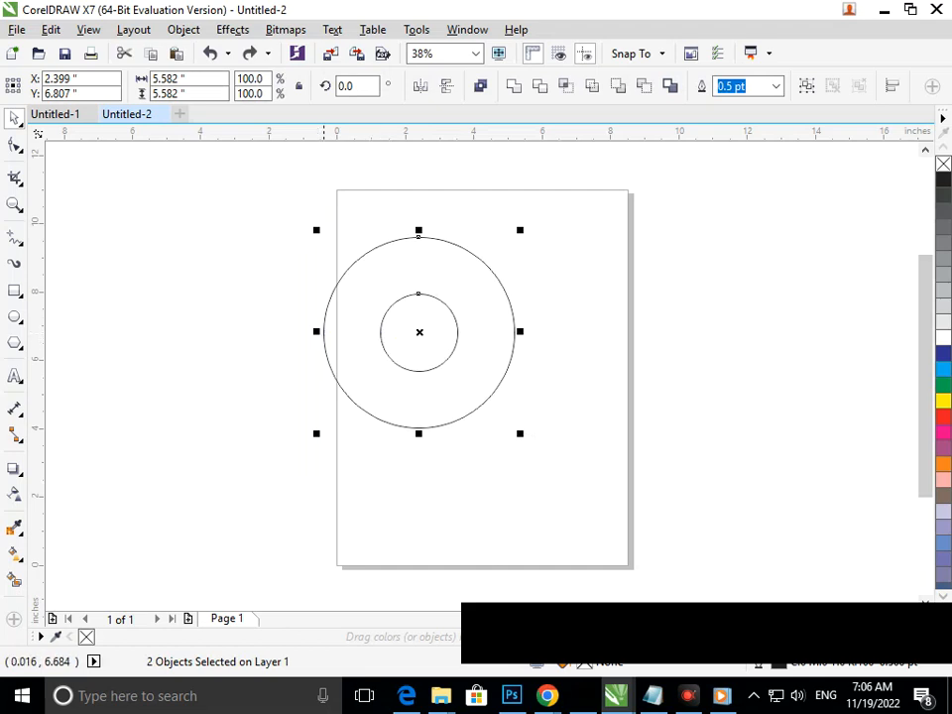
left_click_drag(325, 331, 324, 331)
left_click_drag(288, 196, 577, 512)
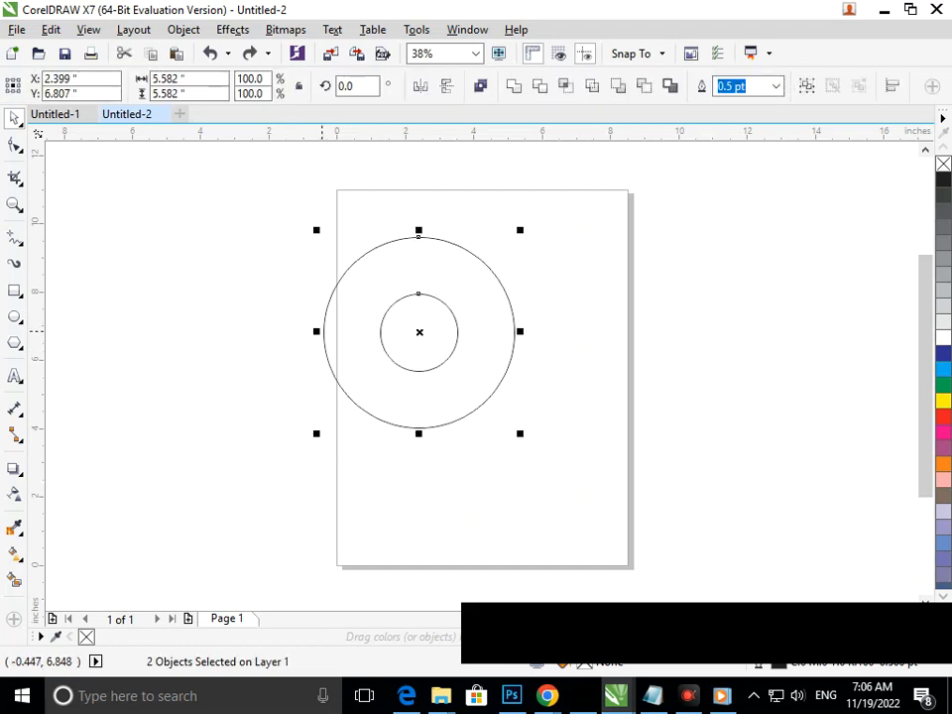
left_click_drag(323, 331, 457, 331)
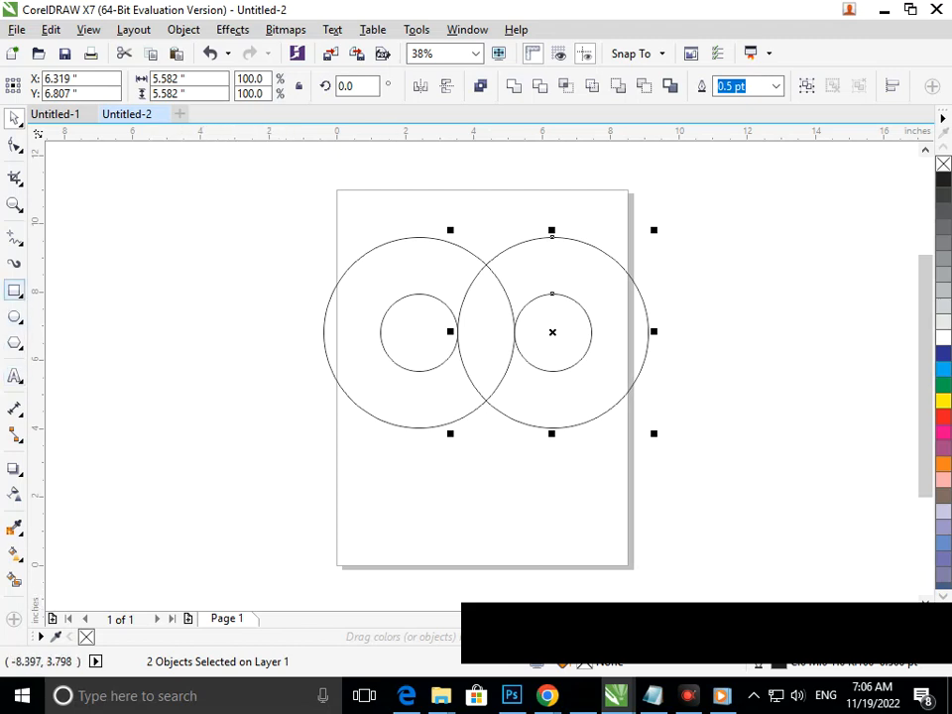
Step: Draw a vertical line about 10.3 inches long with the Pen tool and align it to the left large circle's left edge
left_click(15, 238)
left_click(85, 300)
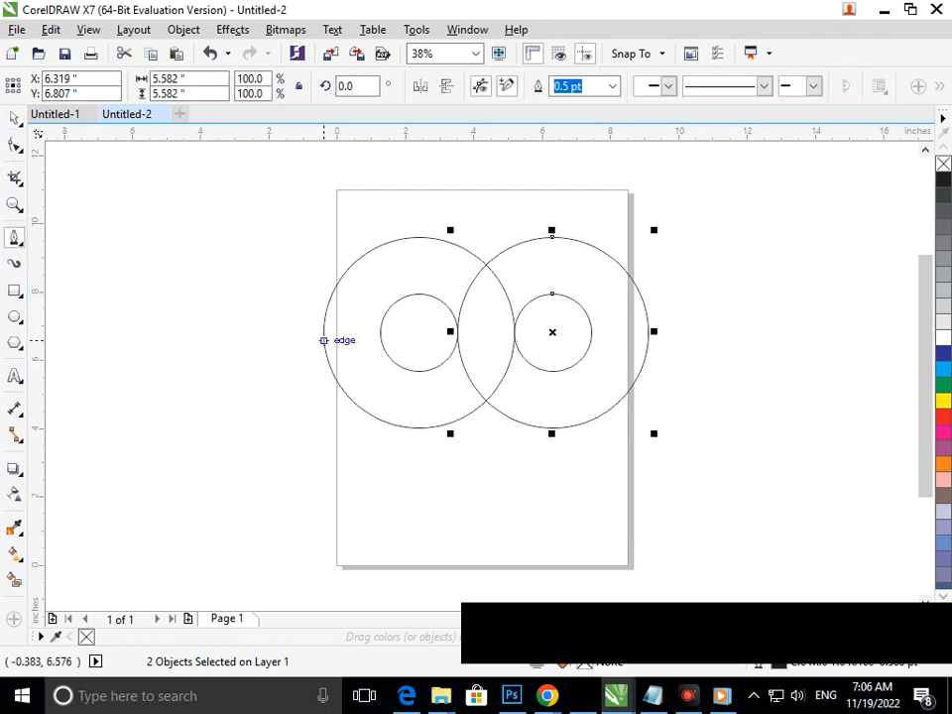
left_click(321, 186)
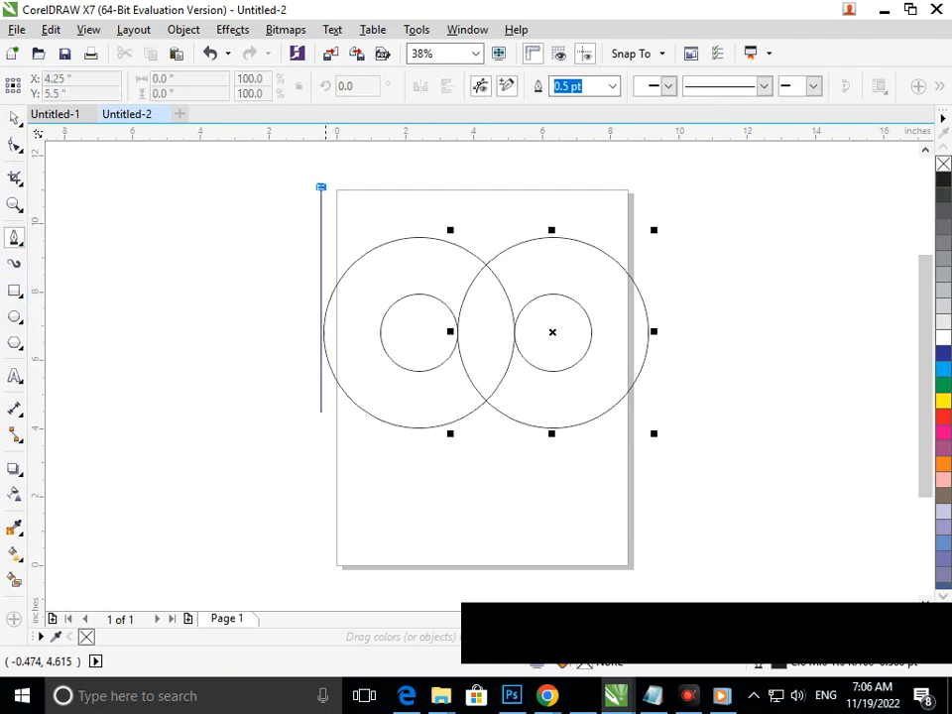
double_click(321, 540)
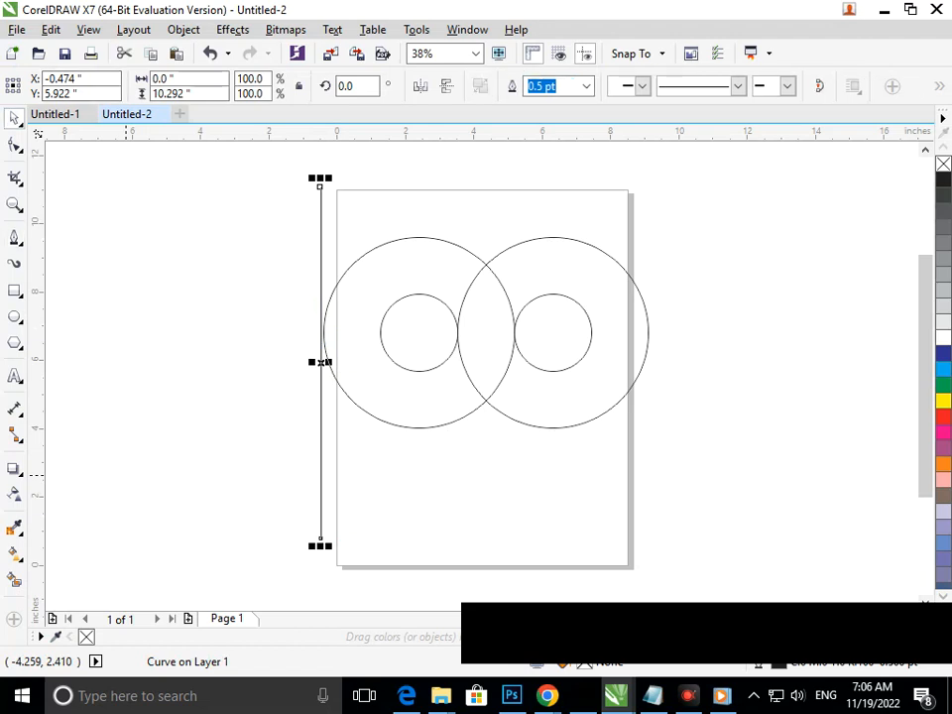
left_click(14, 118)
left_click(340, 481)
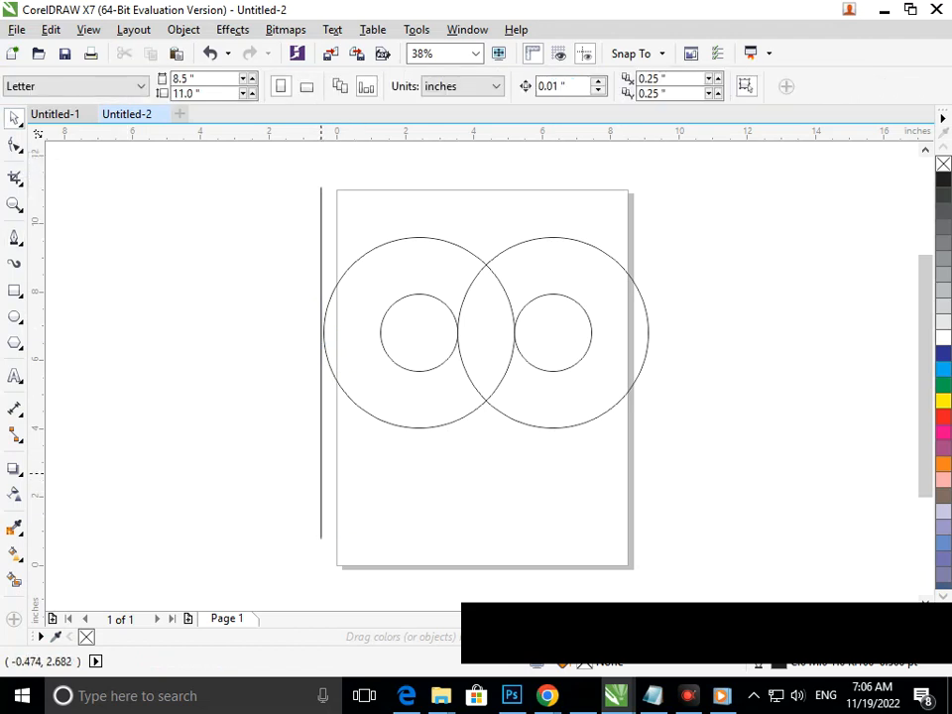
left_click(321, 473)
left_click_drag(320, 473, 324, 466)
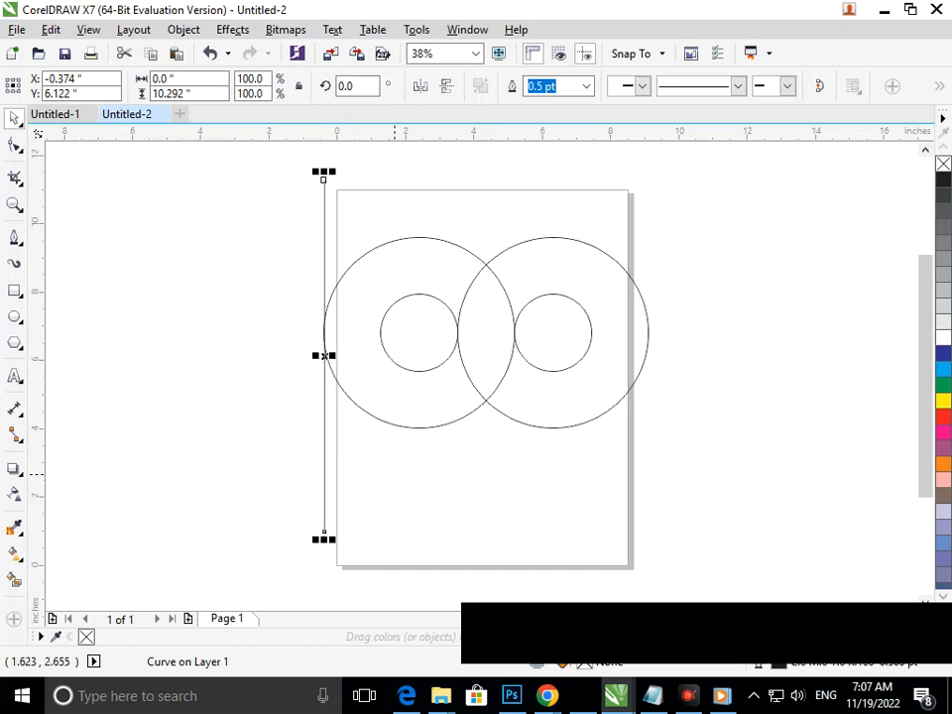
Step: Duplicate the vertical line along the side edges of the large and small circles, through to the right large circle's right edge
left_click(349, 475)
left_click_drag(325, 385, 379, 383)
key("ctrl+z")
left_click(324, 355)
left_click(324, 355)
left_click_drag(323, 355, 591, 331)
left_click_drag(591, 331, 648, 332)
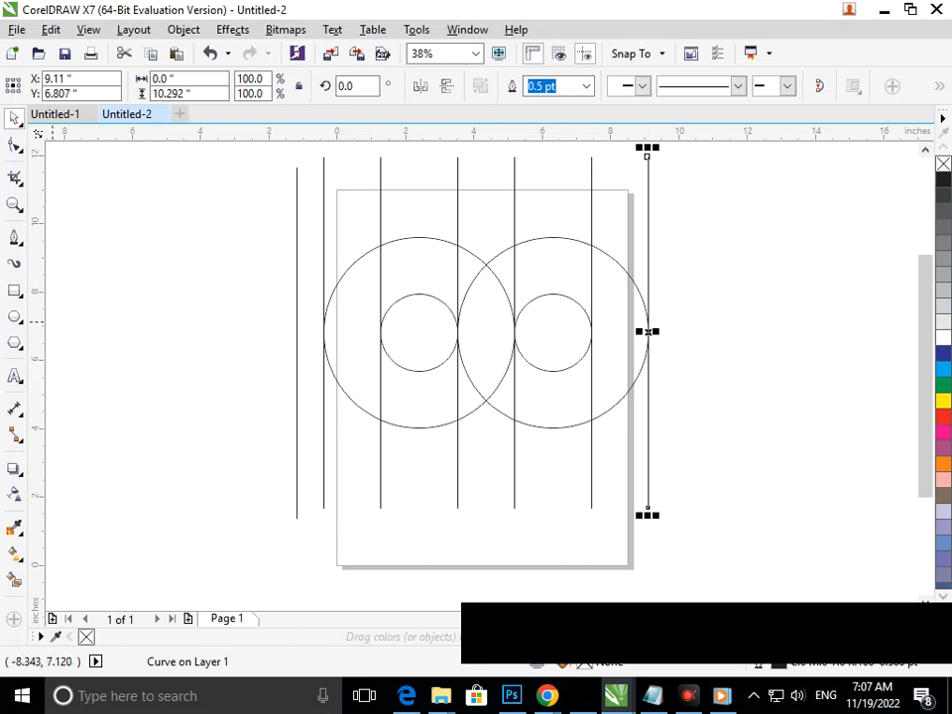
Step: Copy an inner circle between the two rightmost vertical lines and narrow it to a 1.661 by 2.26 inch ellipse
left_click_drag(422, 351, 649, 402)
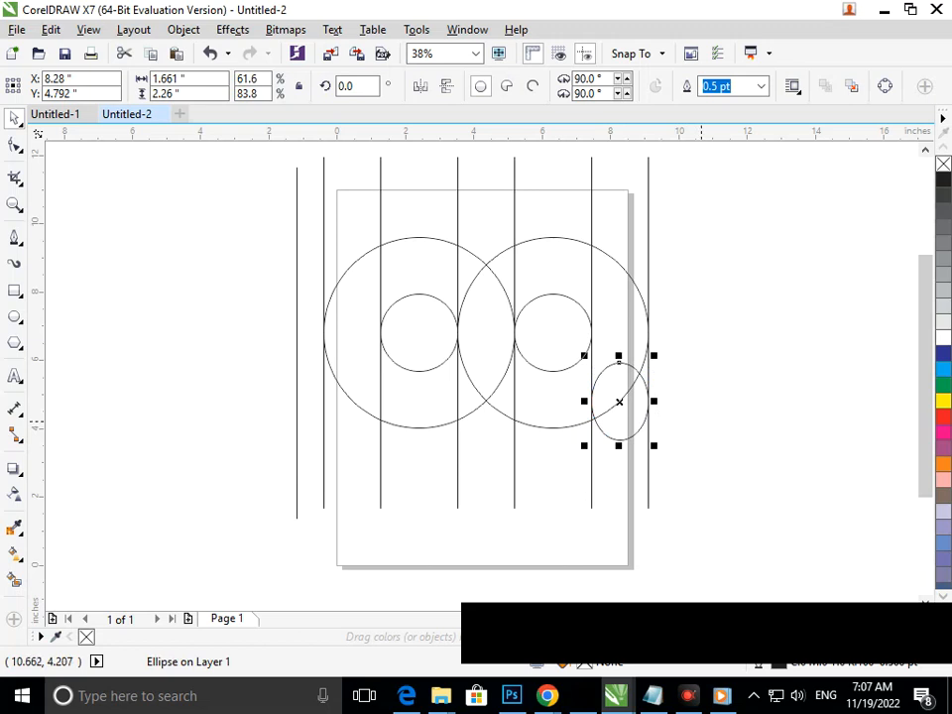
left_click(701, 421)
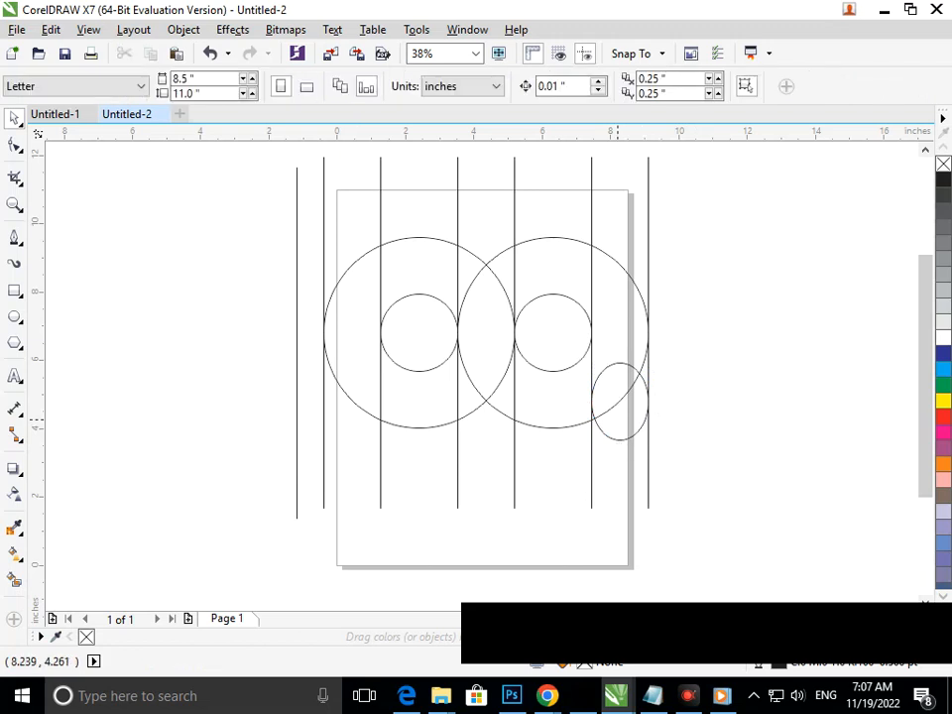
Step: Copy the small ellipse to the circles' overlap, enlarge it to 2.902 by 3.948 inches, and fit its left edge to the vertical line
left_click_drag(615, 419, 484, 416)
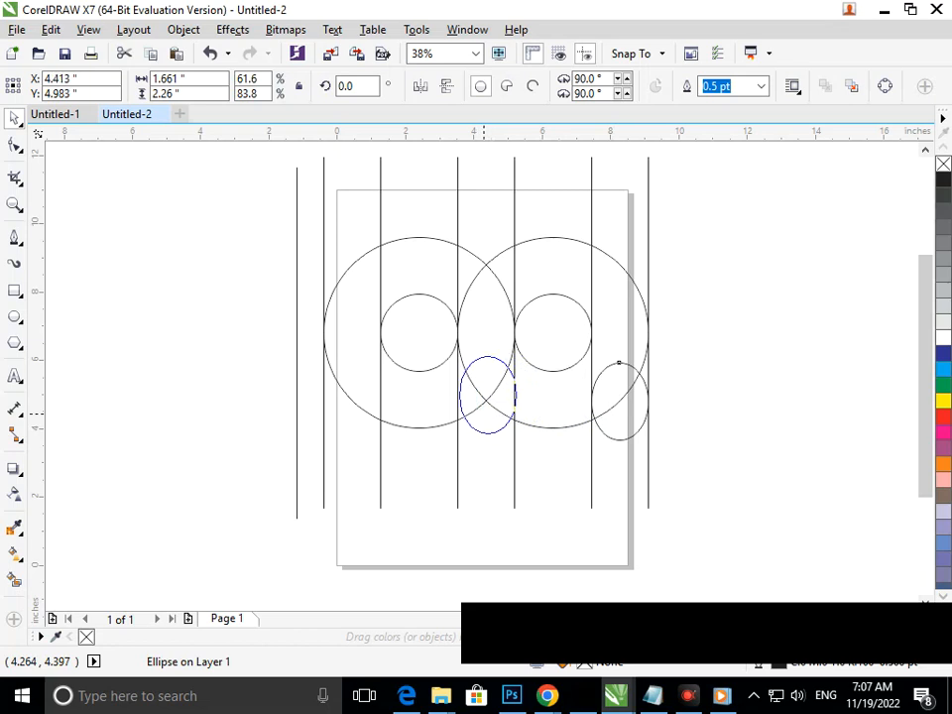
left_click_drag(484, 416, 554, 462)
left_click_drag(495, 436, 507, 438)
key("Right")
key("Right")
key("Right")
key("Right")
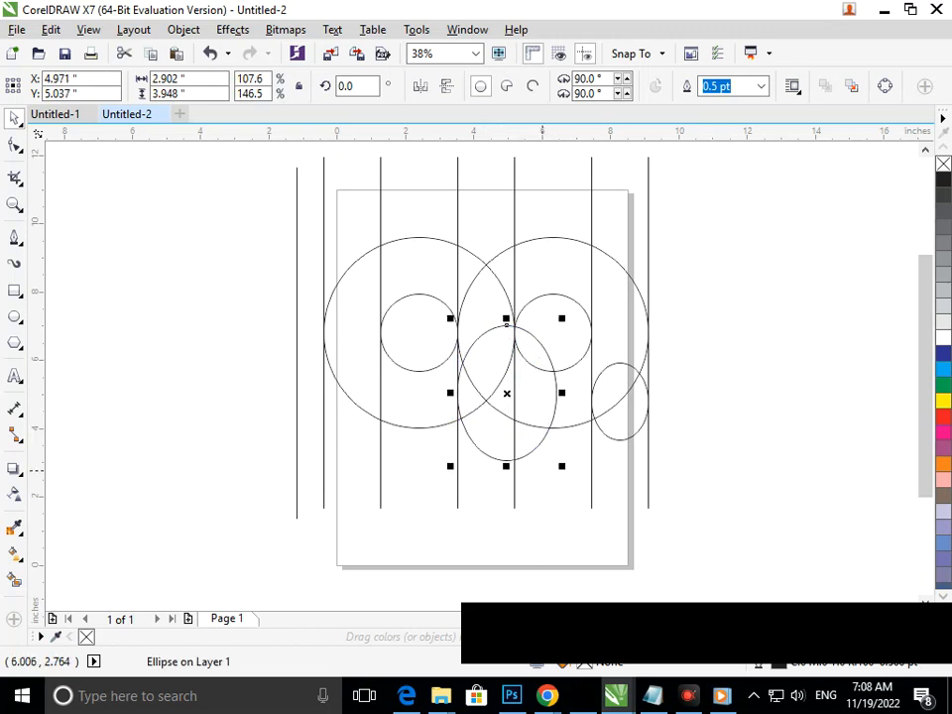
Step: Copy the large ellipse to the page's upper-left corner, with its right edge touching the line at the left inner circle's left side
left_click_drag(515, 414, 380, 294)
key("ctrl+z")
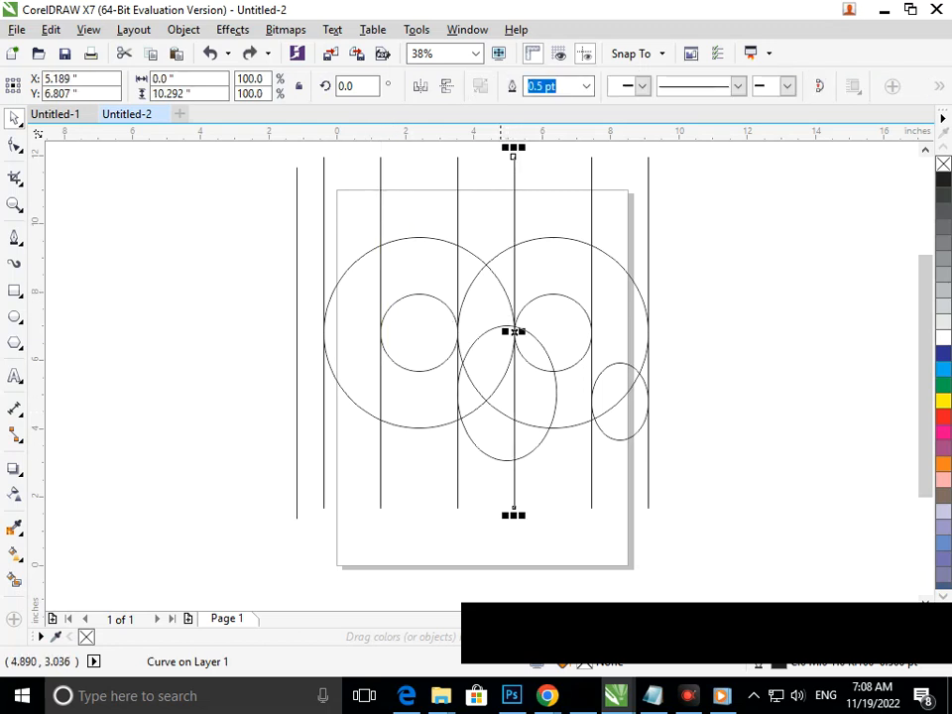
left_click(490, 456)
left_click_drag(490, 456, 315, 260)
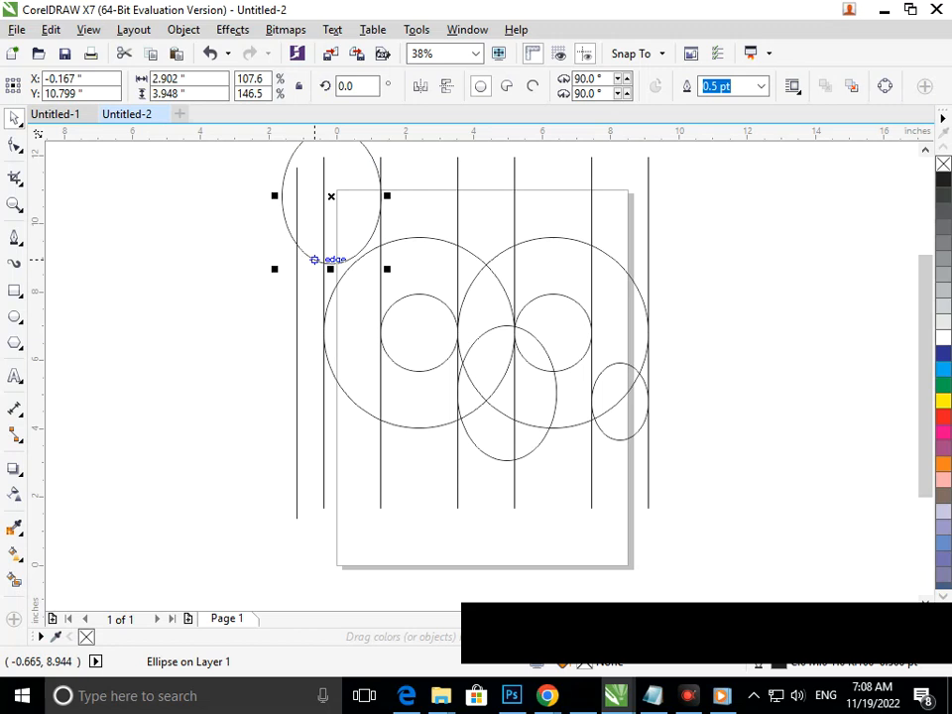
scroll(309, 268, "down", 2)
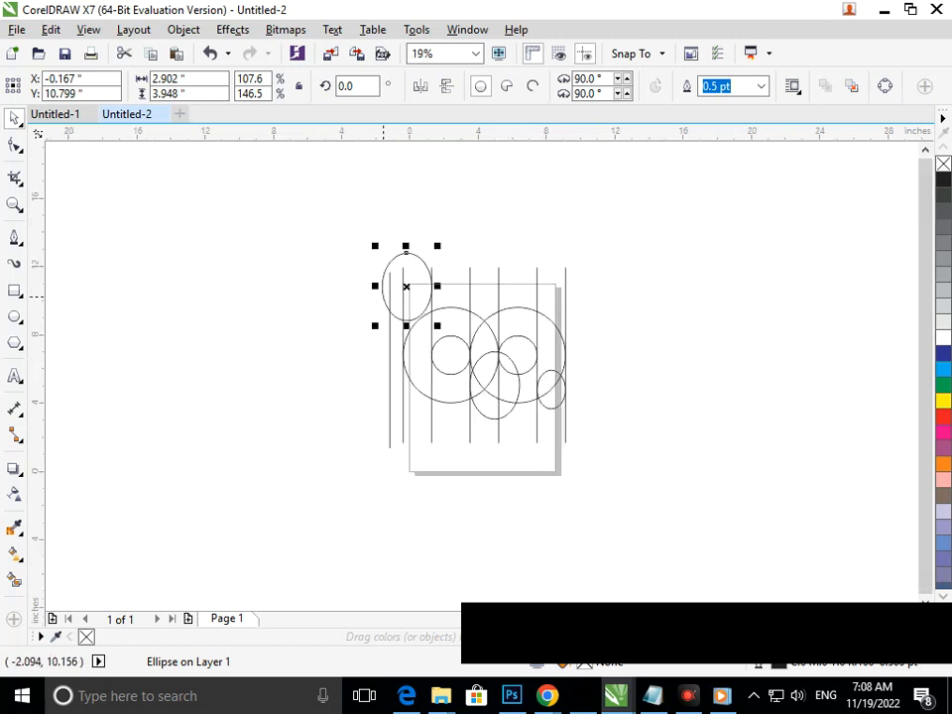
key("Escape")
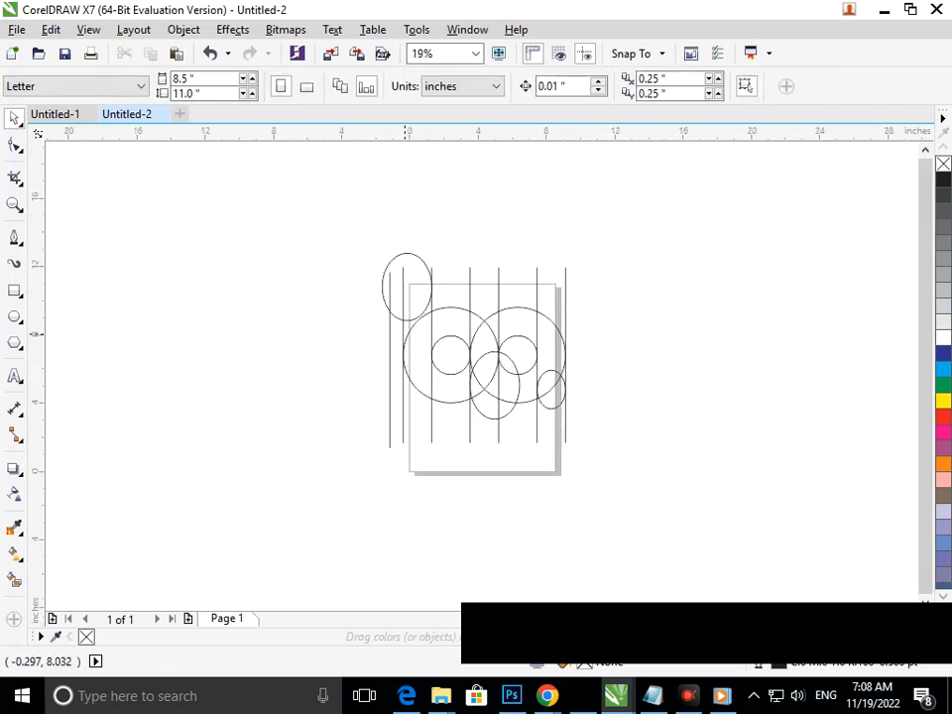
Step: Extend the vertical line at the left large circle's left edge upward past the top of the upper-left ellipse
left_click(401, 302)
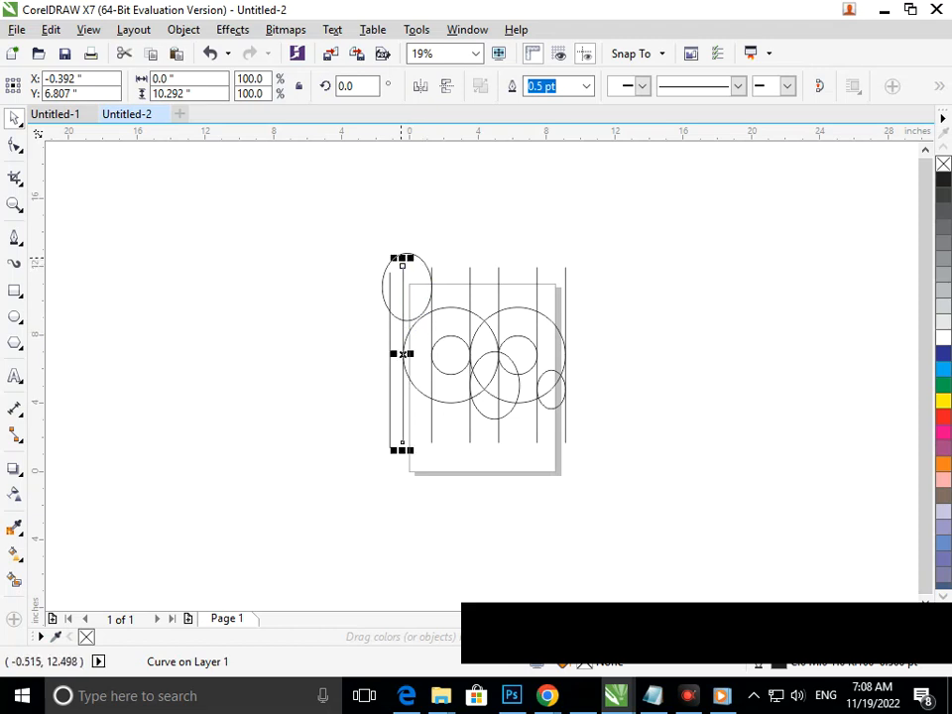
left_click_drag(401, 257, 405, 223)
key("Escape")
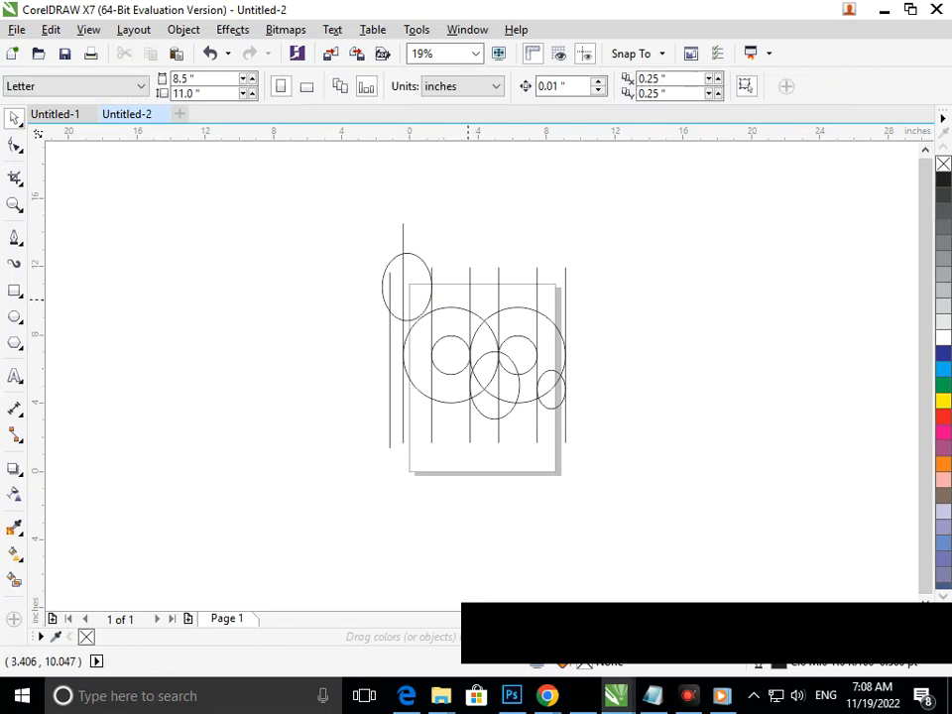
Step: Rotate a copy of the two vertical lines flanking the left inner circle to a nearly horizontal angle of 268.147 degrees
left_click(469, 298)
left_click(432, 320, "shift")
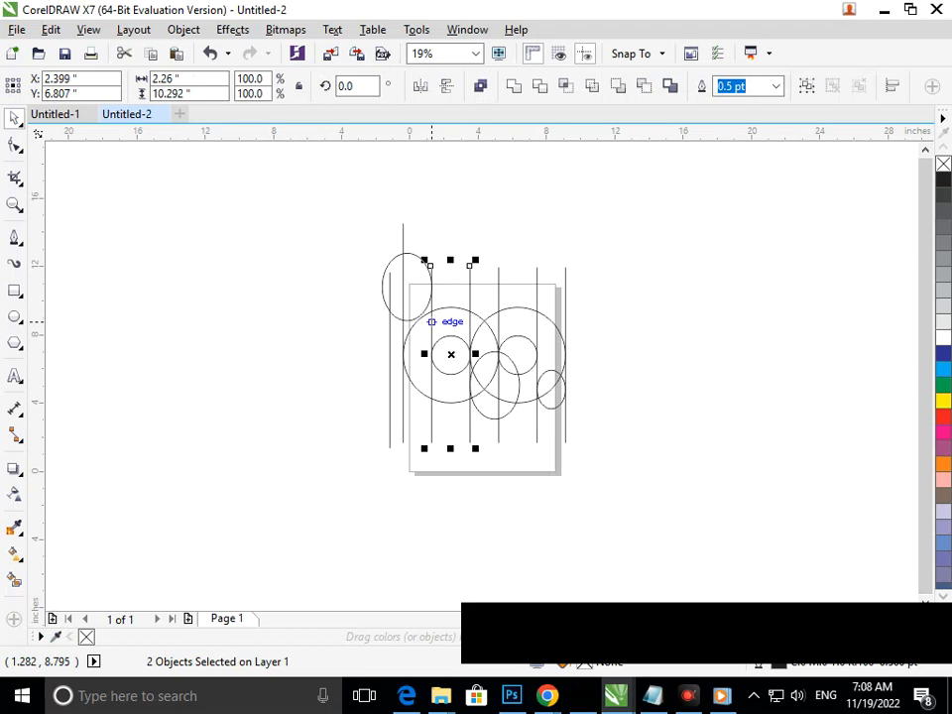
left_click(470, 319)
left_click_drag(477, 262, 545, 380)
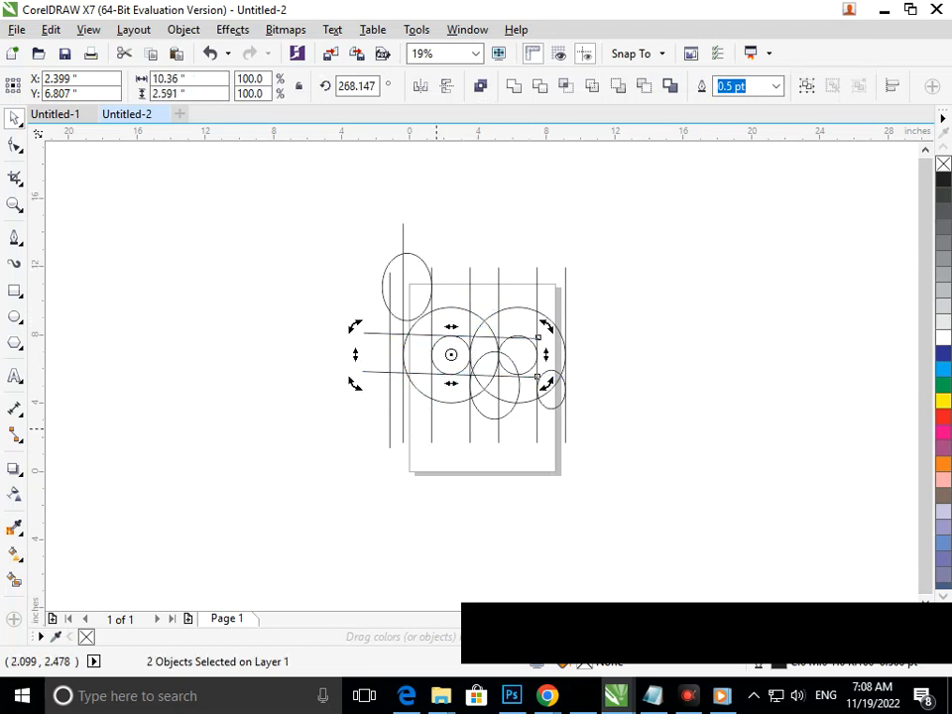
Step: Move the two near-horizontal lines up so the lower one meets the inner circles' tops, and lengthen both leftward to about 12.8 inches
left_click(386, 372)
left_click_drag(391, 372, 402, 334)
scroll(466, 304, "up", 3)
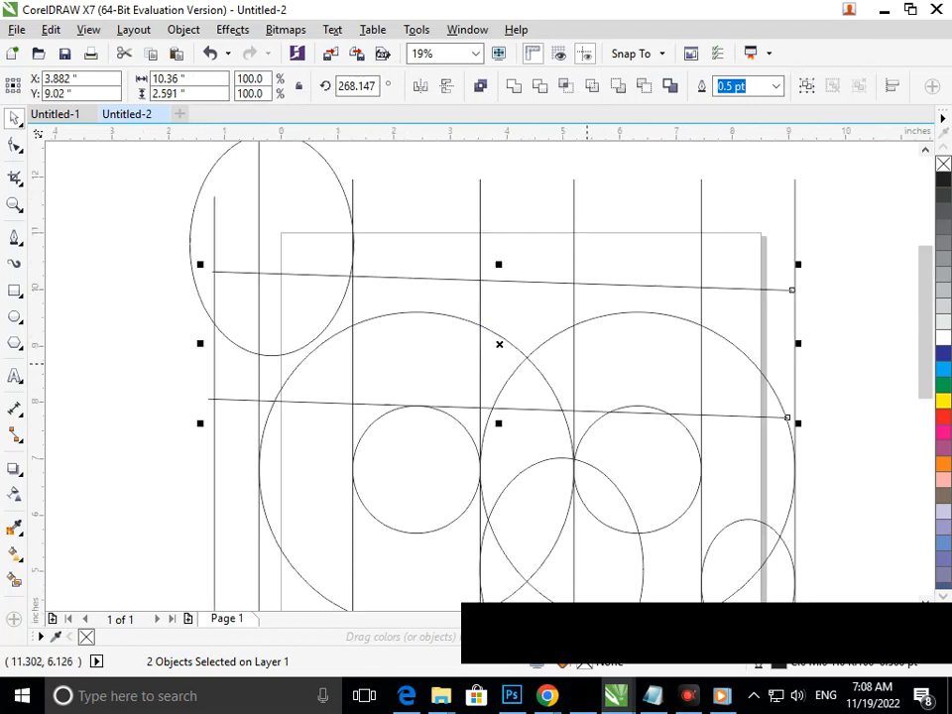
left_click_drag(202, 345, 58, 337)
key("Up")
key("Up")
key("Up")
key("Up")
Step: Lower the upper near-horizontal line so it rests on the tops of the two large circles
left_click(423, 174)
left_click_drag(412, 278, 417, 312)
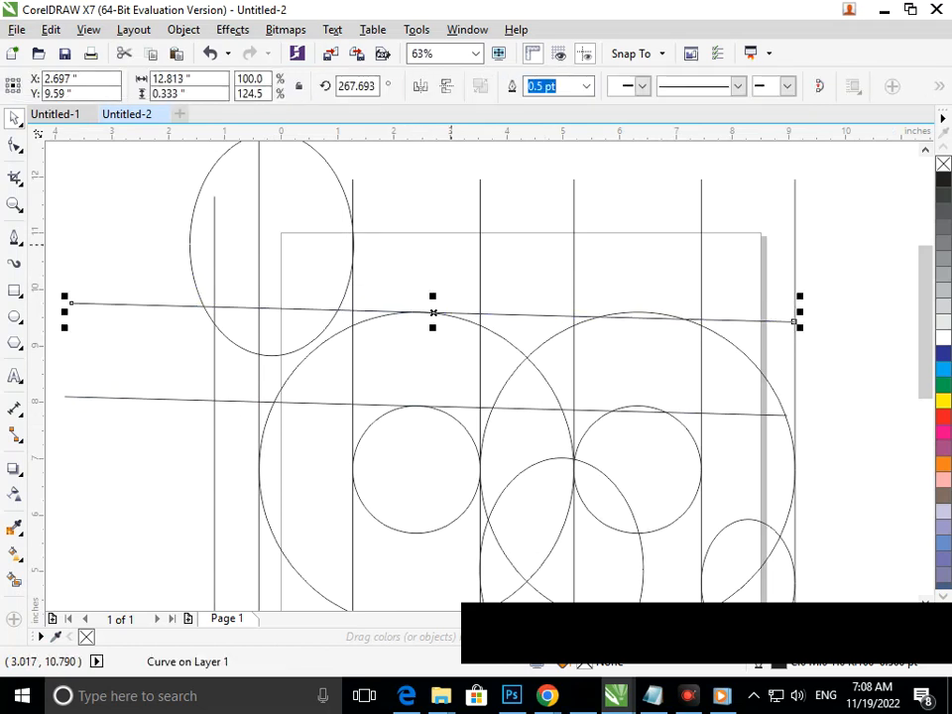
key("F3")
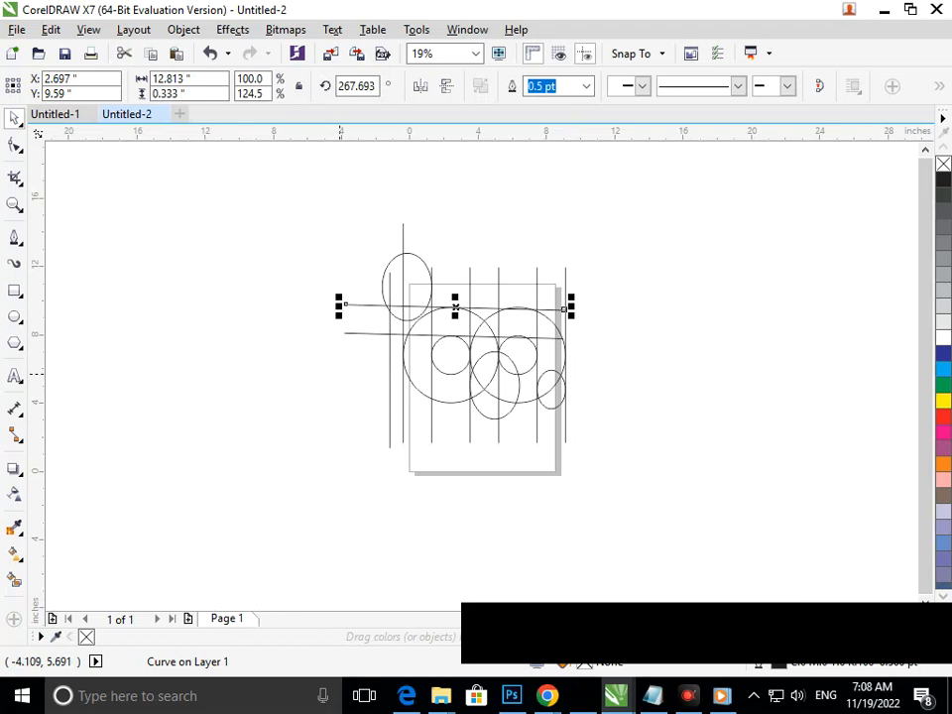
left_click(14, 177)
left_click(128, 219)
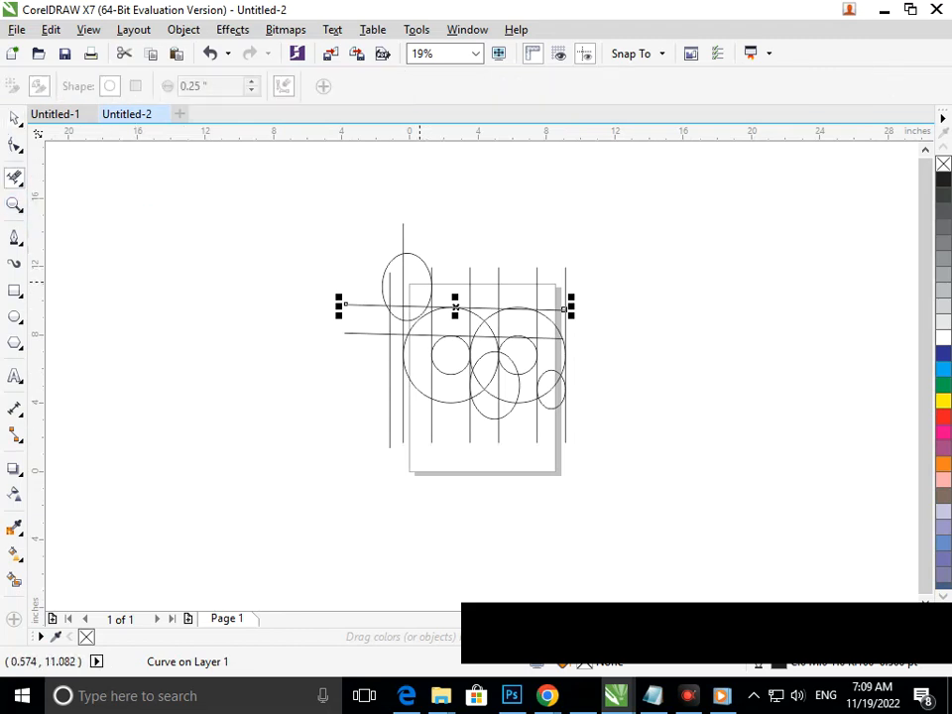
mouse_move(361, 255)
left_mouse_down()
mouse_move(390, 375)
mouse_move(337, 298)
left_mouse_up()
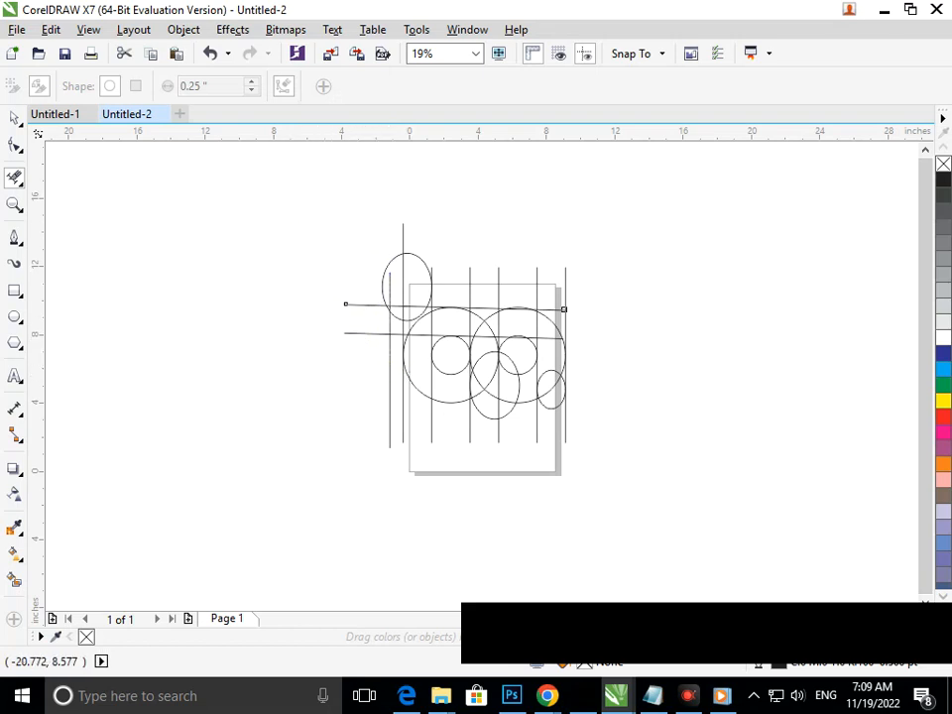
Step: Draw a vertical line about 14.4 inches long through the left circles and place a parallel copy about 0.5 inch to its right
left_click(14, 237)
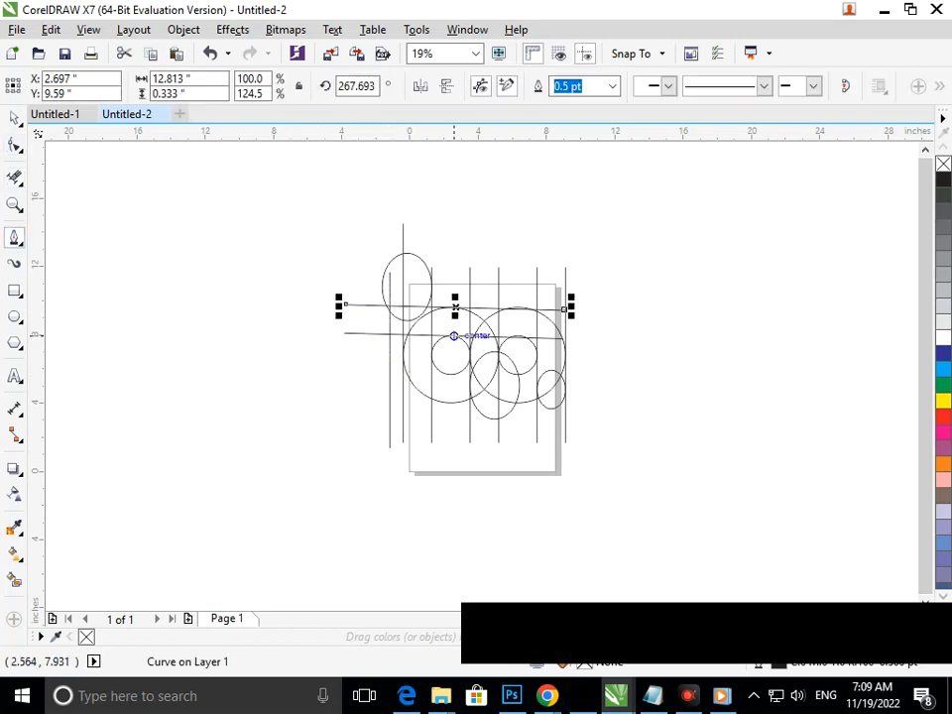
left_click_drag(447, 256, 446, 511)
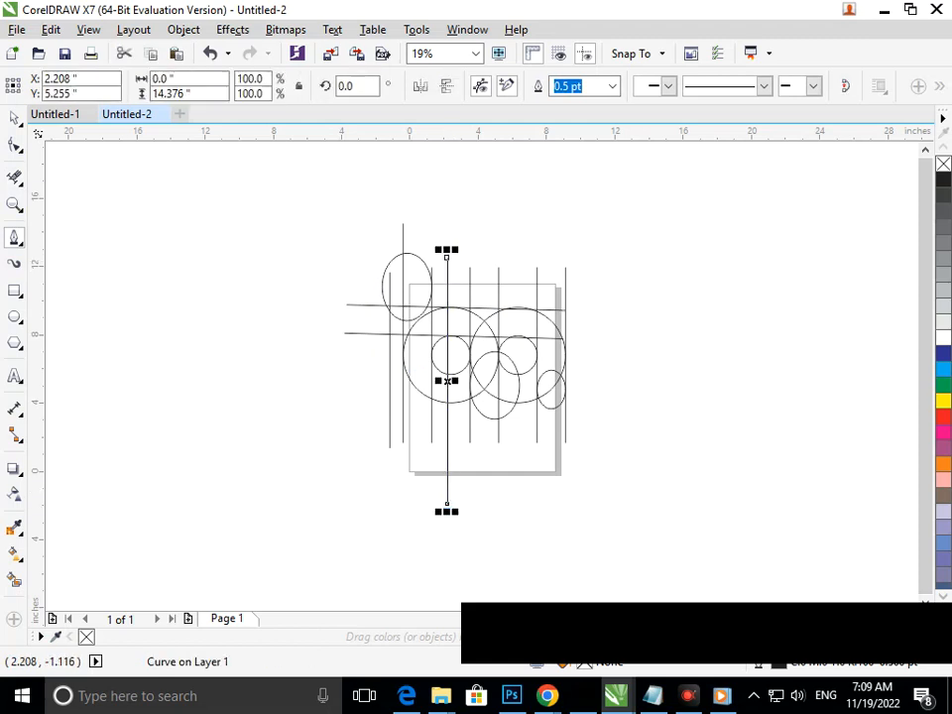
left_click(14, 118)
left_click_drag(444, 380, 455, 382)
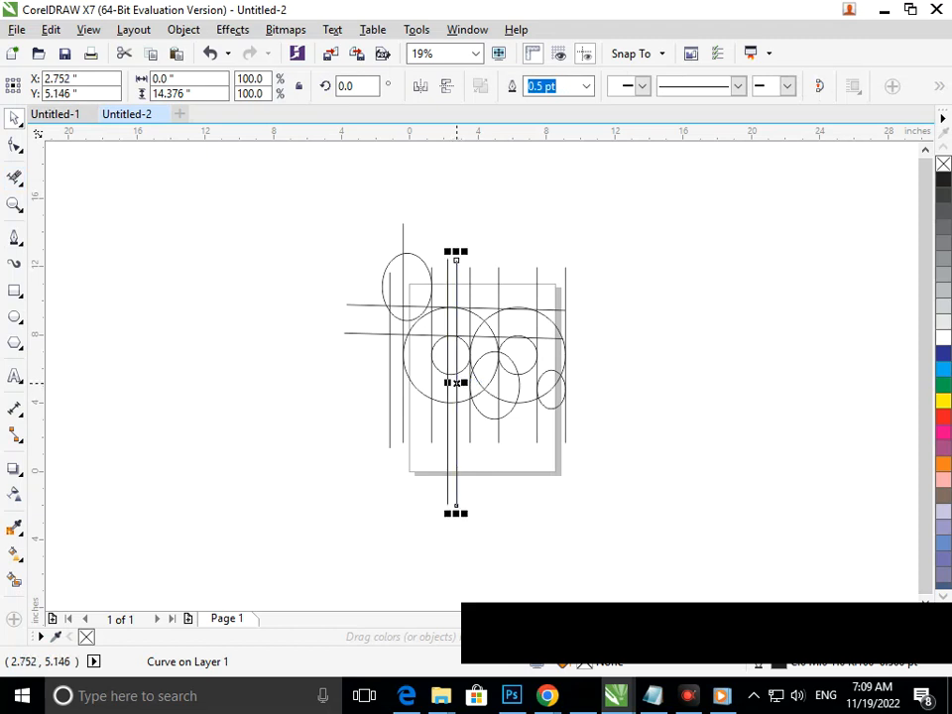
left_click(490, 533)
Step: Use Virtual Segment Delete to remove the leftmost vertical line, the upper ellipse's outer half and the near-horizontal lines' left ends
left_click(14, 237)
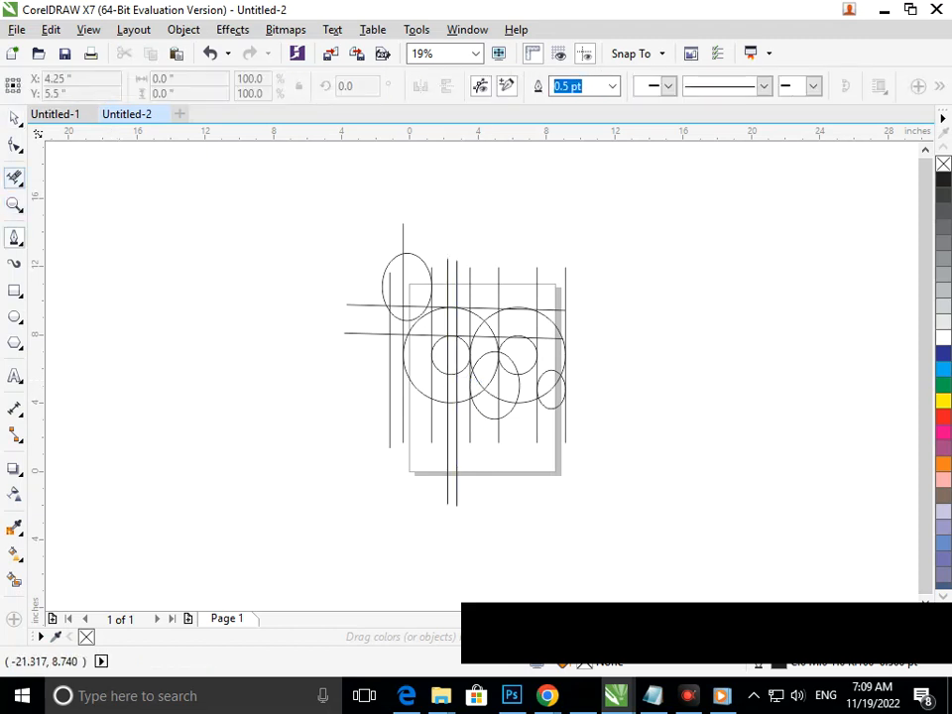
left_click(14, 178)
key("F2")
left_click_drag(270, 198, 744, 520)
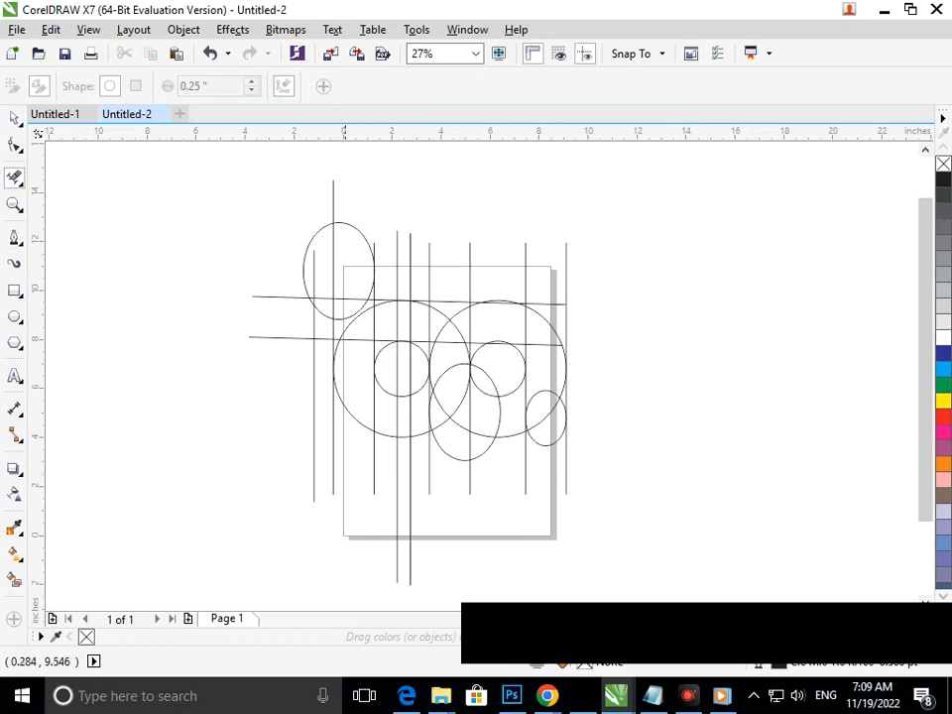
scroll(330, 271, "up", 1)
scroll(482, 378, "down", 1)
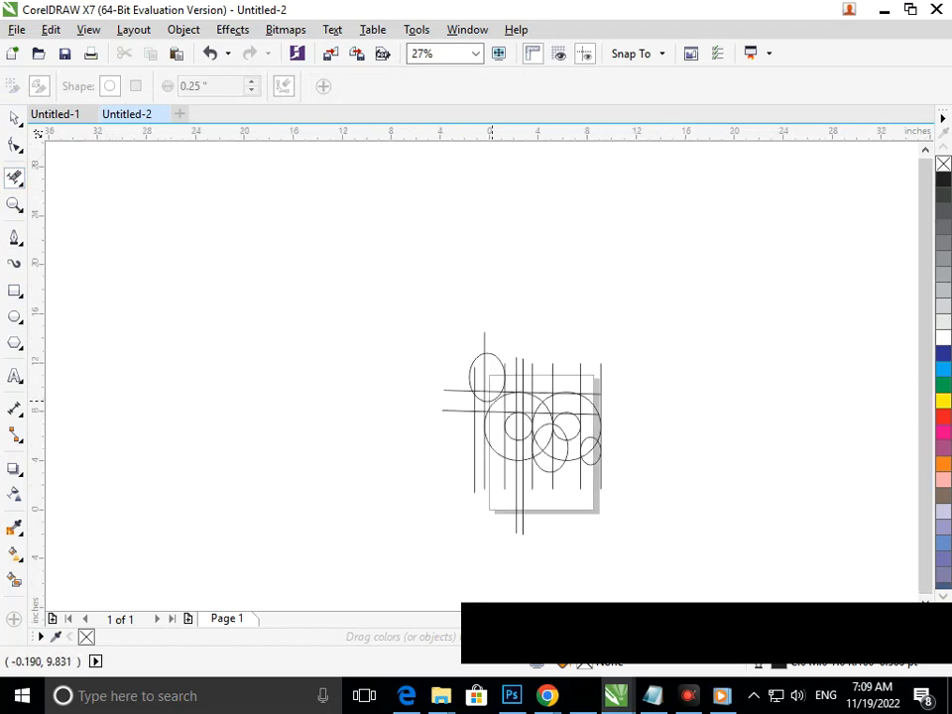
mouse_move(385, 312)
left_mouse_down()
mouse_move(675, 530)
mouse_move(667, 545)
left_mouse_up()
scroll(572, 479, "up", 1)
scroll(578, 490, "up", 1)
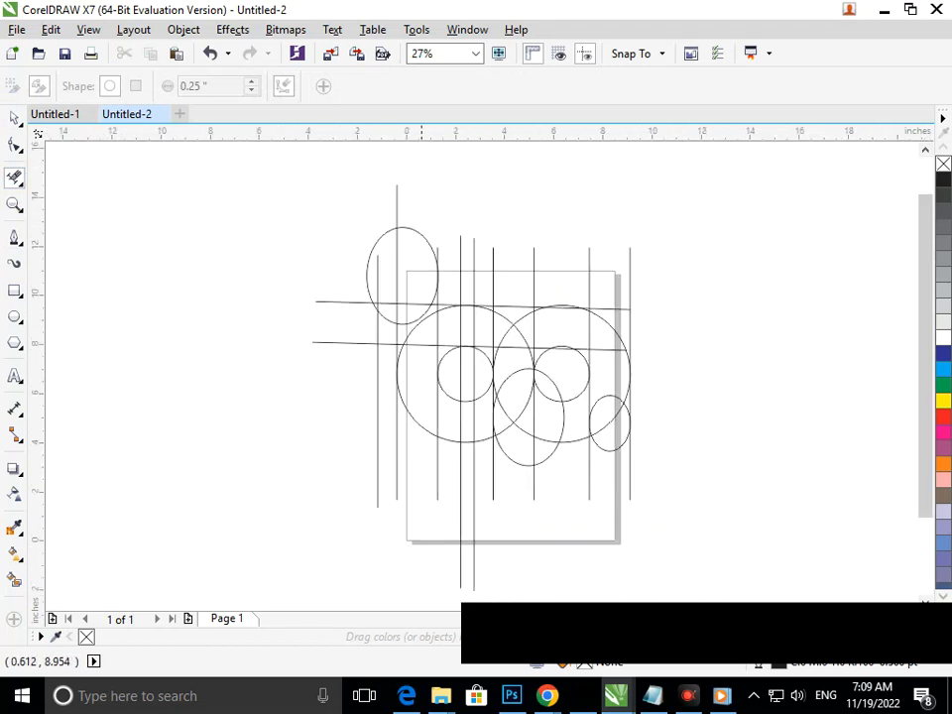
mouse_move(352, 227)
left_mouse_down()
mouse_move(378, 381)
mouse_move(390, 387)
left_mouse_up()
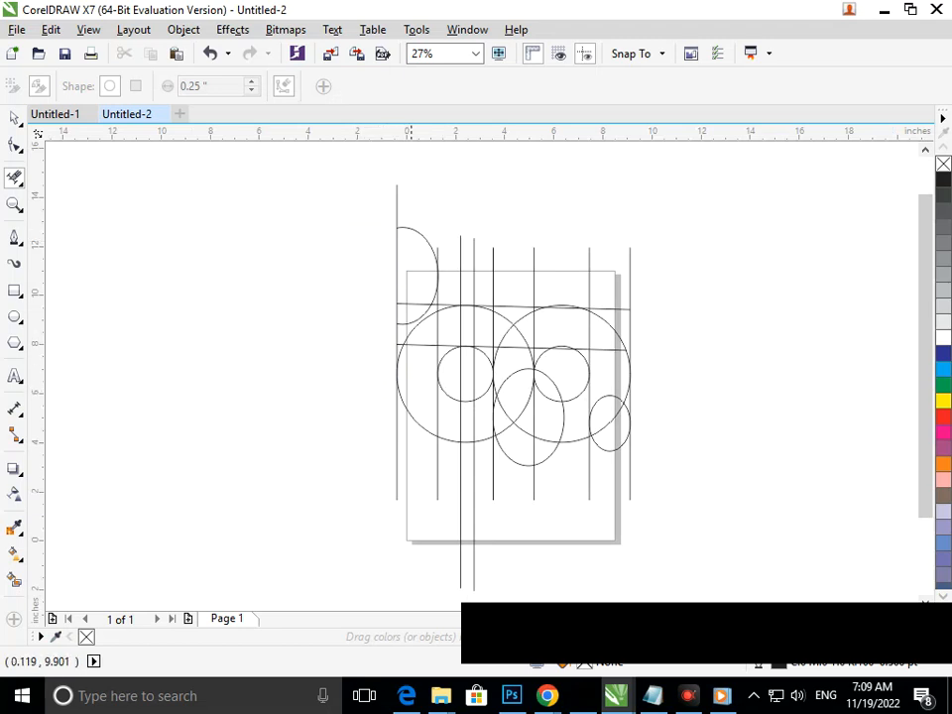
Step: Delete the ellipse, large-circle and near-horizontal line segments crossing the left stem between its two vertical lines
left_click_drag(418, 287, 410, 349)
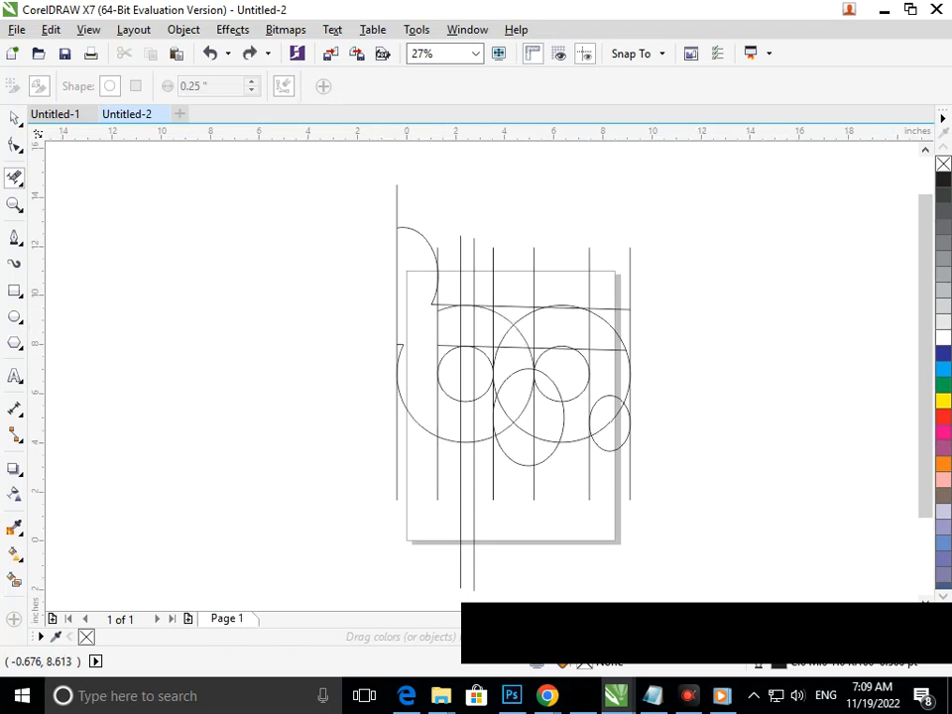
scroll(412, 371, "up", 4)
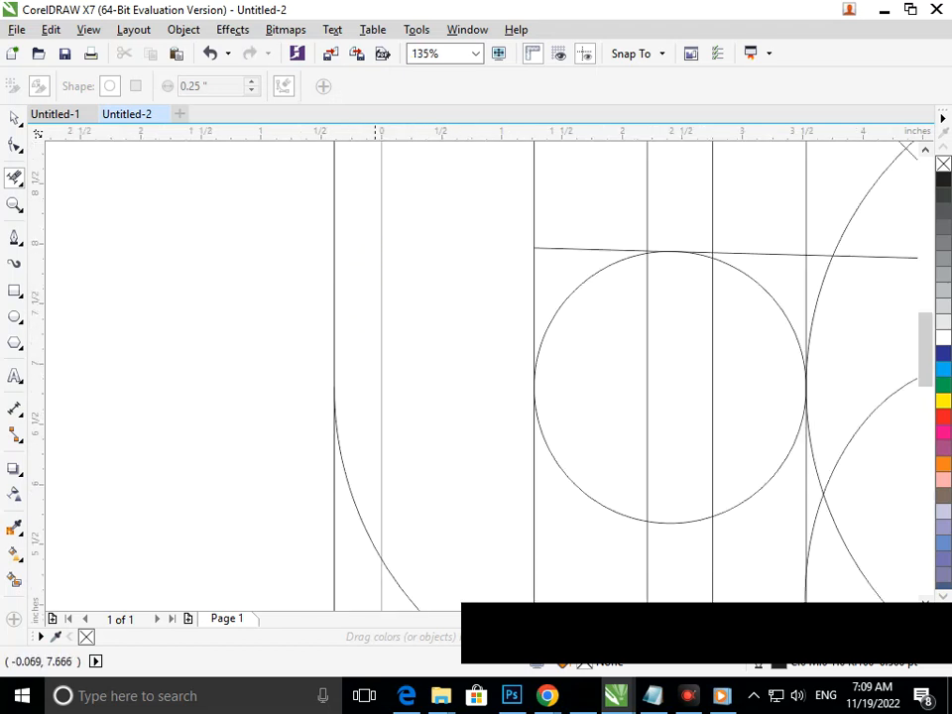
scroll(357, 297, "down", 4)
scroll(404, 265, "up", 4)
left_click_drag(406, 269, 478, 379)
key("F3")
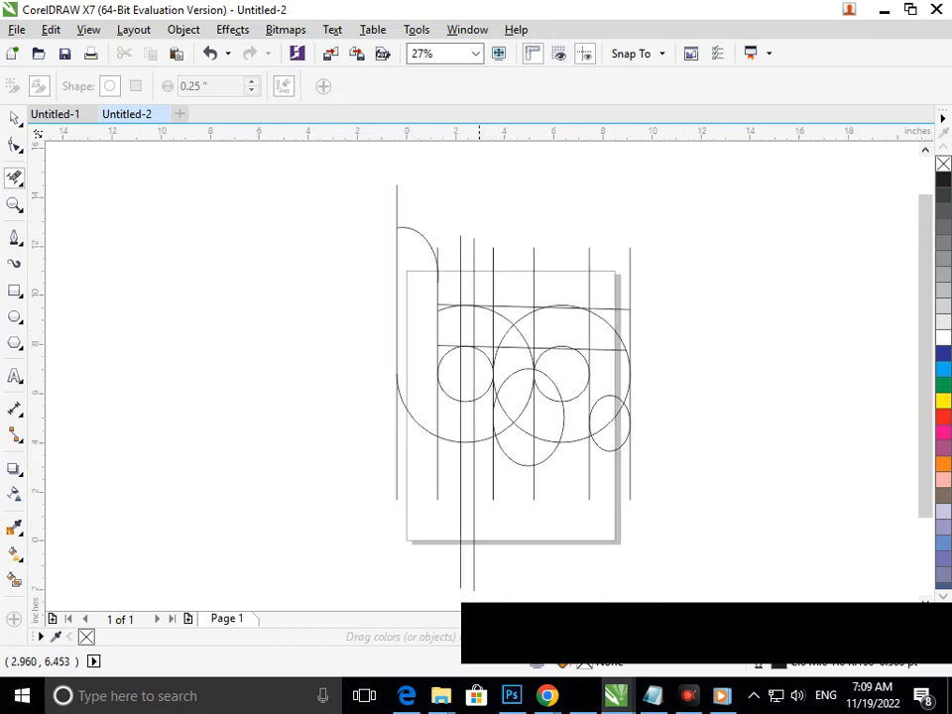
Step: Trim the left stem's inner vertical line above where it meets the upper ellipse, and undo the accidental deletion of the whole drawing
key("F2")
left_click_drag(407, 254, 499, 319)
left_click_drag(384, 232, 436, 278)
key("F3")
key("F2")
left_click_drag(419, 236, 459, 267)
left_click(465, 329)
key("F3")
right_click(452, 404)
left_click(457, 387)
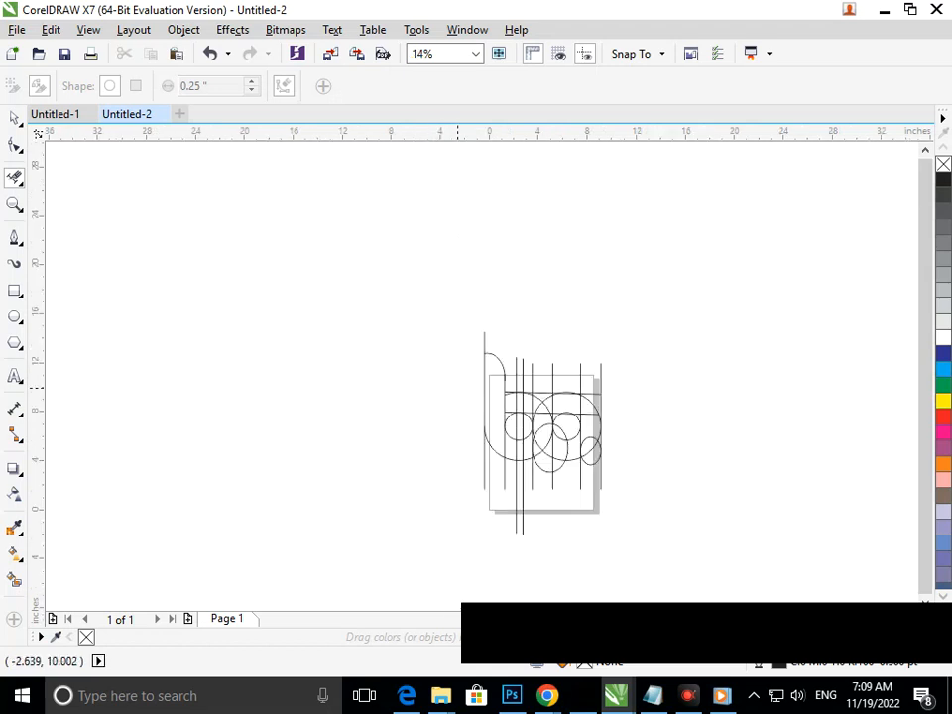
mouse_move(450, 310)
left_mouse_down()
mouse_move(623, 517)
mouse_move(489, 383)
mouse_move(601, 549)
mouse_move(632, 561)
left_mouse_up()
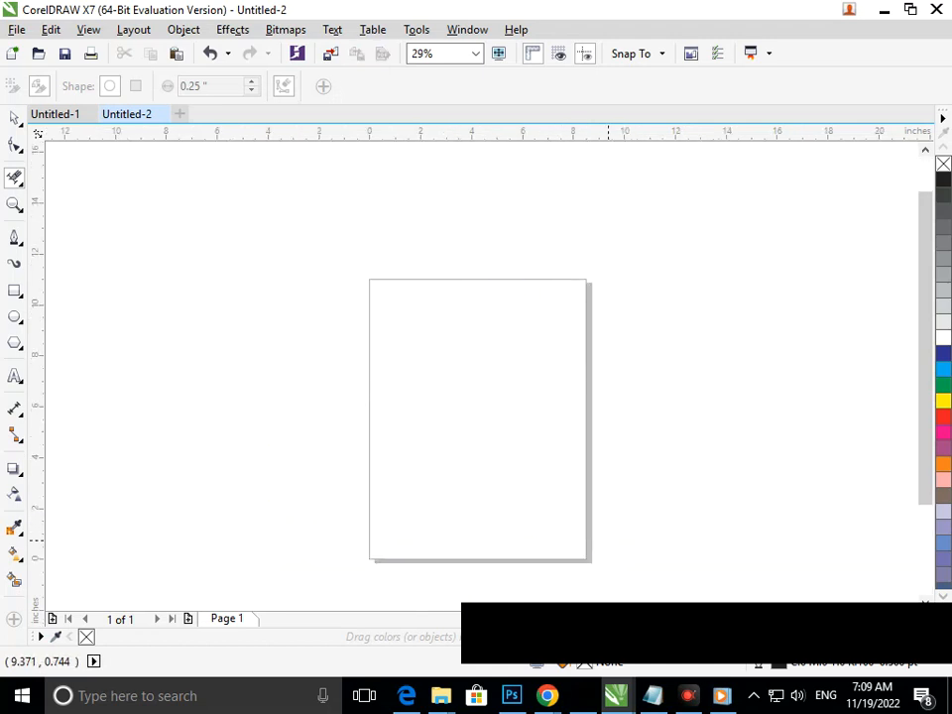
key("ctrl+z")
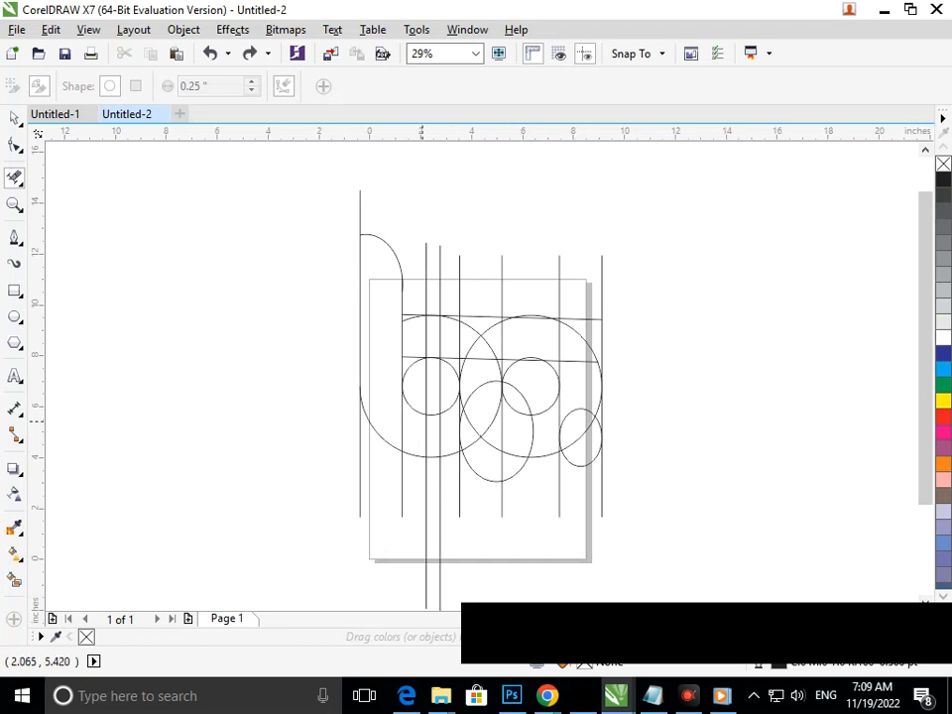
Step: Delete the closely spaced vertical pair's upper and lower extensions and the left circles' bottom arcs between the pair
mouse_move(398, 427)
left_mouse_down()
mouse_move(413, 428)
mouse_move(414, 439)
mouse_move(440, 426)
mouse_move(434, 479)
mouse_move(442, 490)
left_mouse_up()
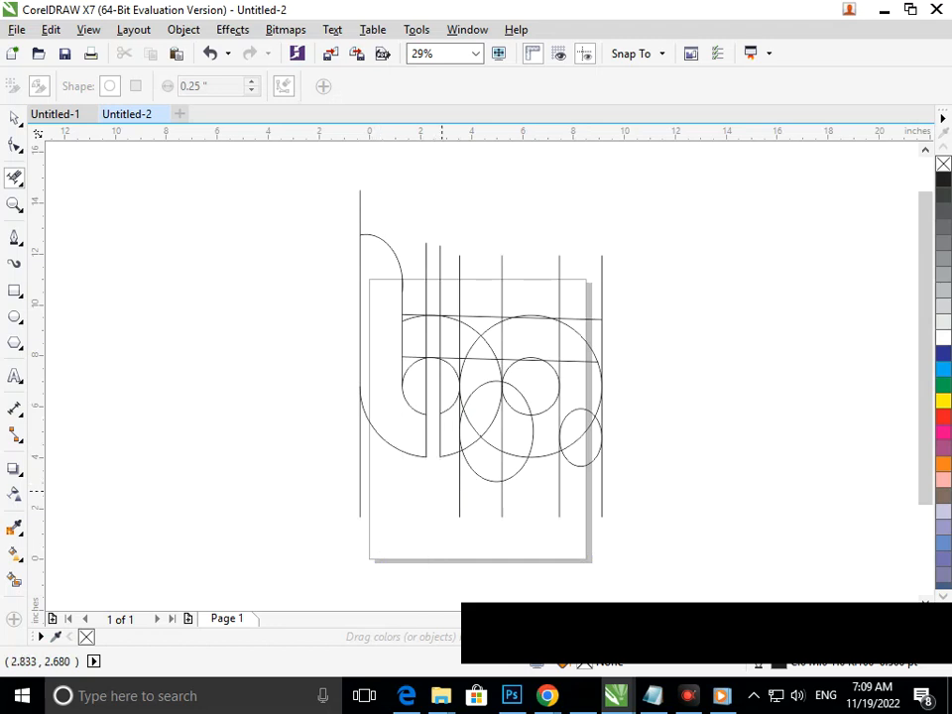
left_click_drag(415, 298, 439, 297)
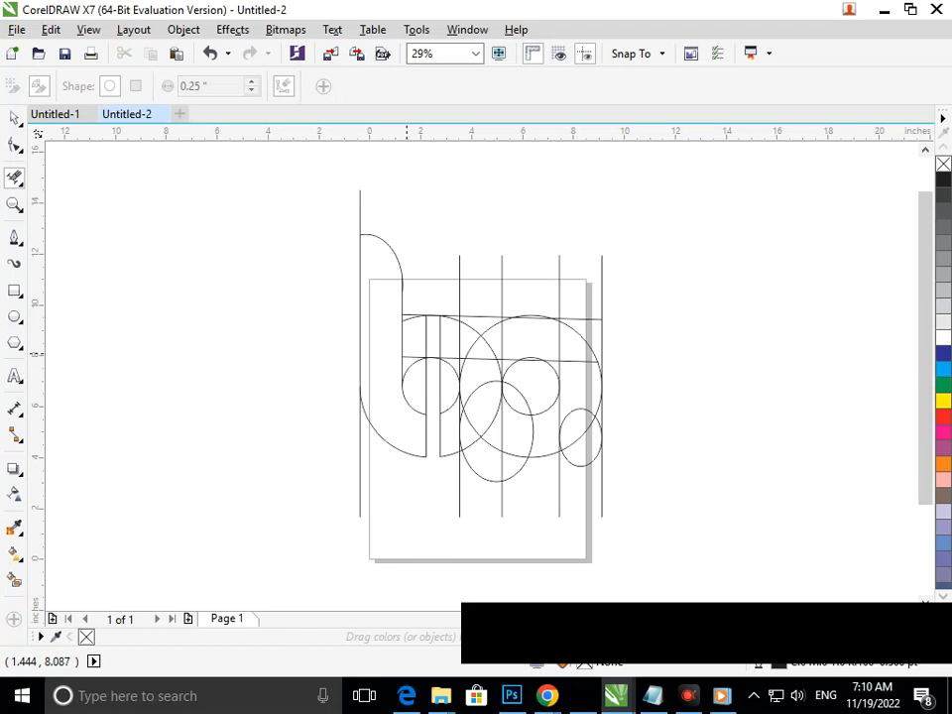
key("ctrl+z")
Step: Delete the line, circle and ellipse segments crossing the middle stem where the two large circles overlap
left_click(460, 347)
left_click_drag(463, 351, 472, 363)
left_click(479, 388)
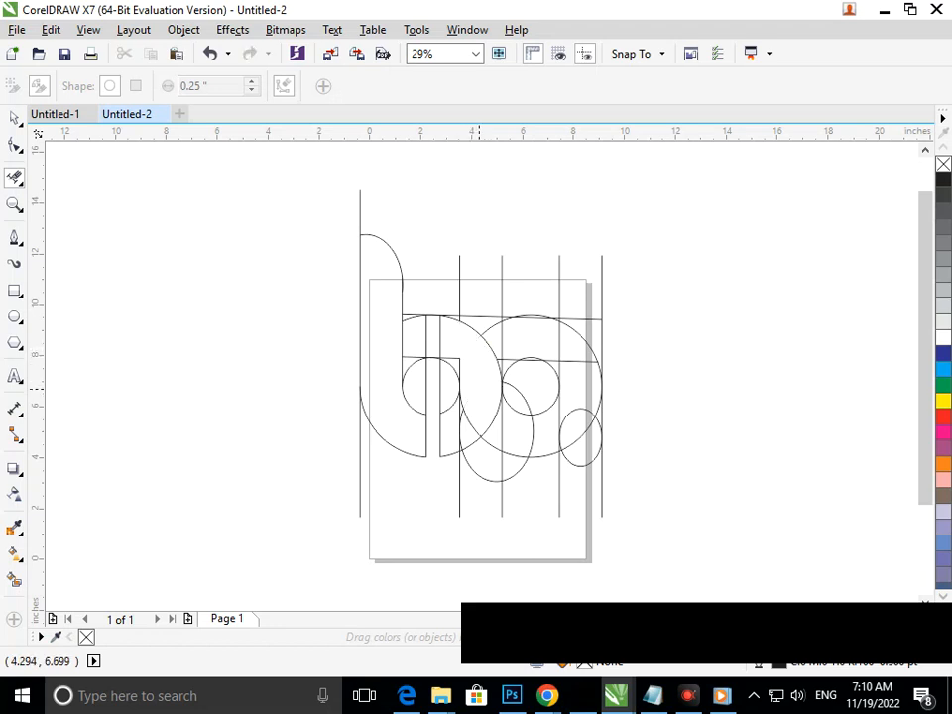
left_click(474, 426)
left_click_drag(479, 434, 484, 447)
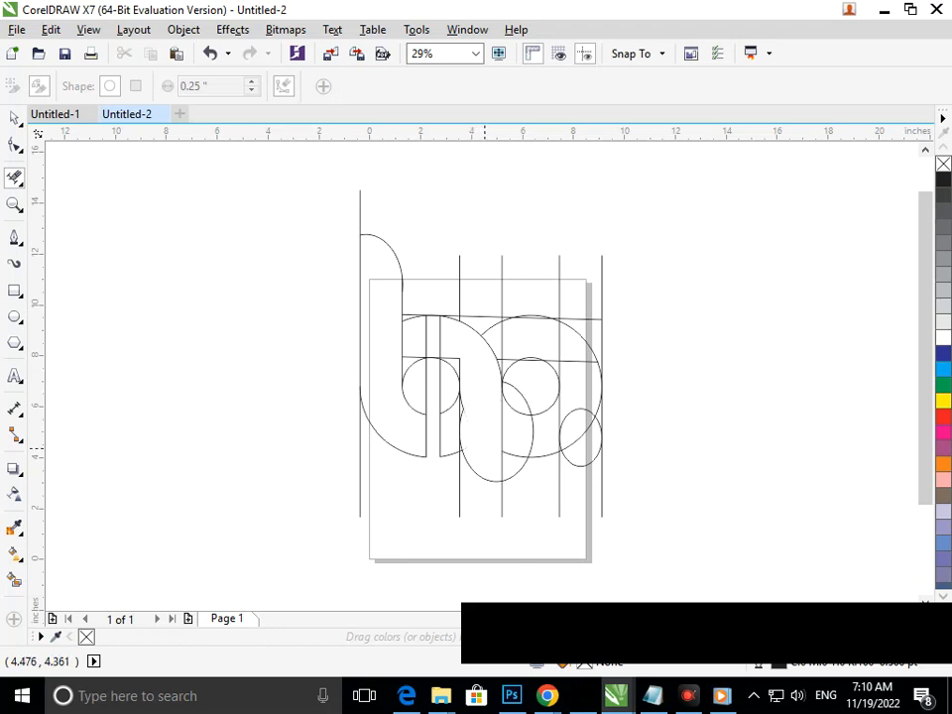
Step: Delete the leftover arc pieces along the middle stem's left edge, just below the left inner circle
key("F2")
left_click_drag(431, 340, 497, 438)
left_click(473, 473)
left_click(468, 448)
key("F3")
Step: Delete the vertical and near-horizontal line corner outside the left inner circle's upper right
key("F2")
left_click_drag(459, 345, 521, 415)
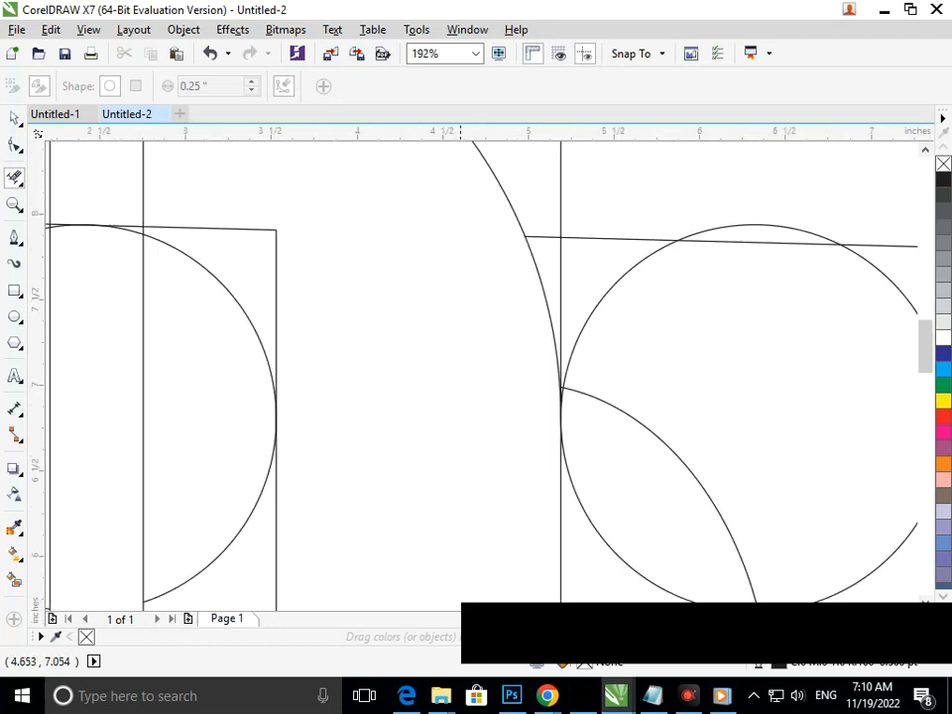
left_click(276, 298)
right_click(294, 353)
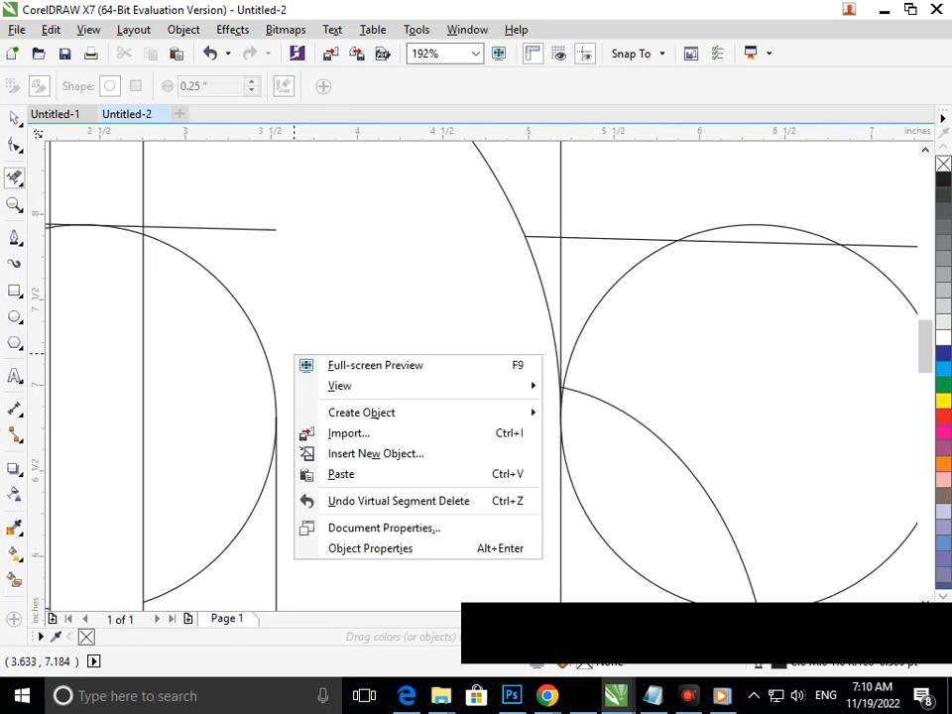
key("Escape")
left_click_drag(256, 211, 287, 257)
key("F3")
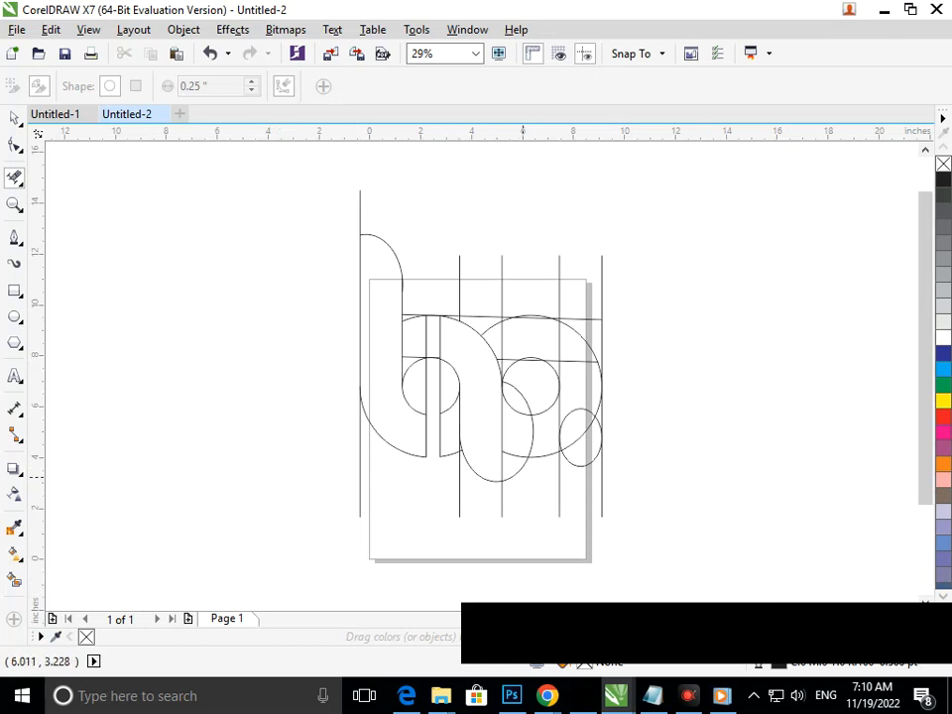
Step: Delete the middle ellipse's lower right arc and the leftover lower guide-line segments around the right inner circle
left_click(517, 472)
left_click(576, 362)
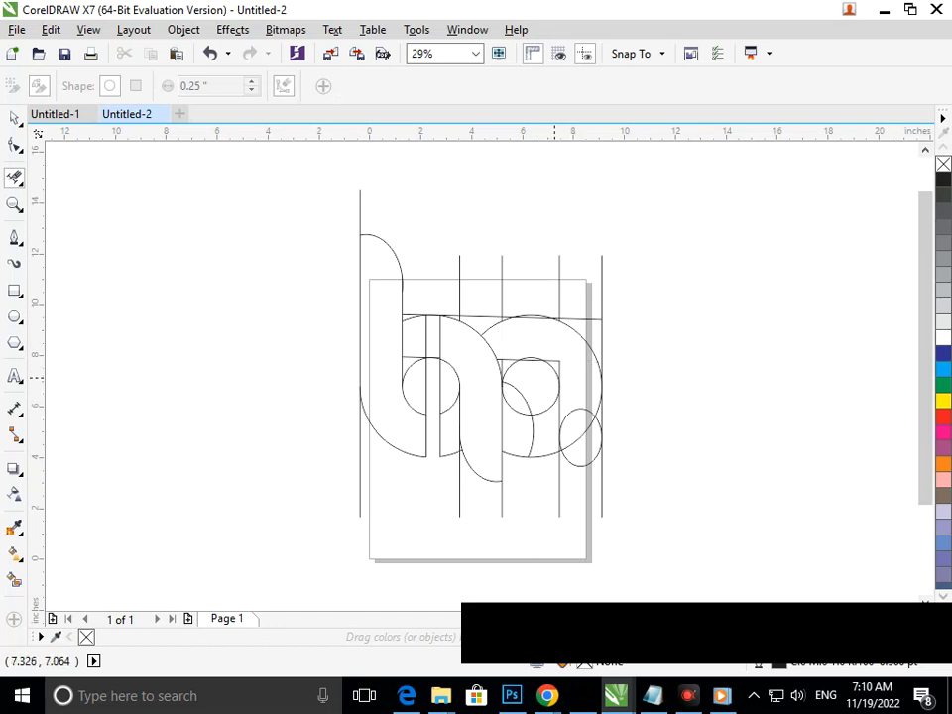
scroll(599, 407, "up", 1)
left_click(429, 310)
scroll(465, 322, "down", 3)
scroll(513, 389, "up", 2)
left_click(298, 299)
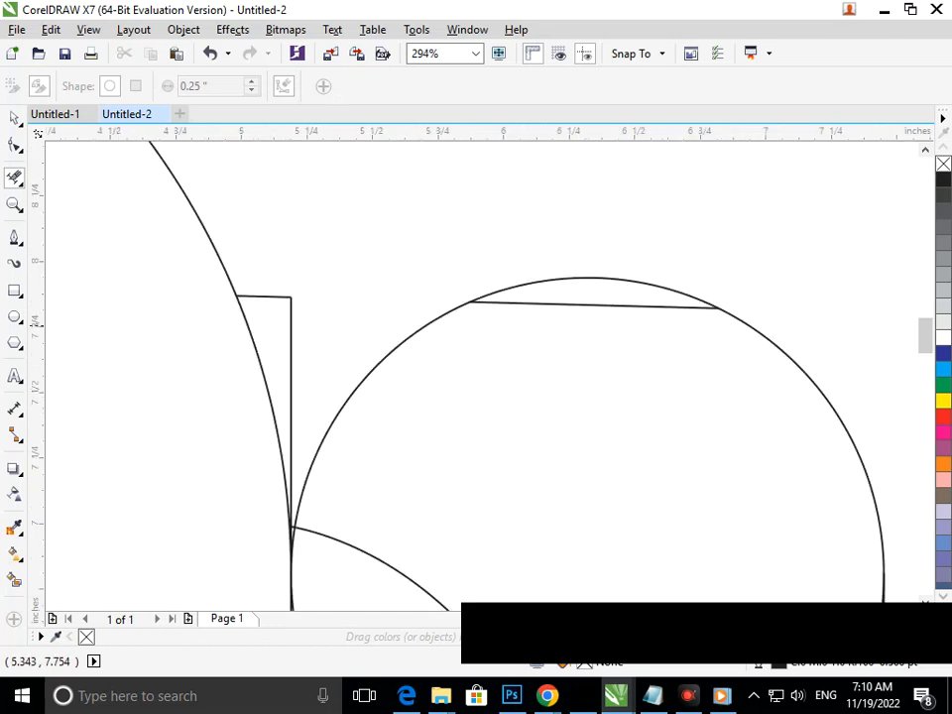
left_click(289, 320)
left_click(269, 298)
left_click(585, 305)
scroll(530, 315, "down", 2)
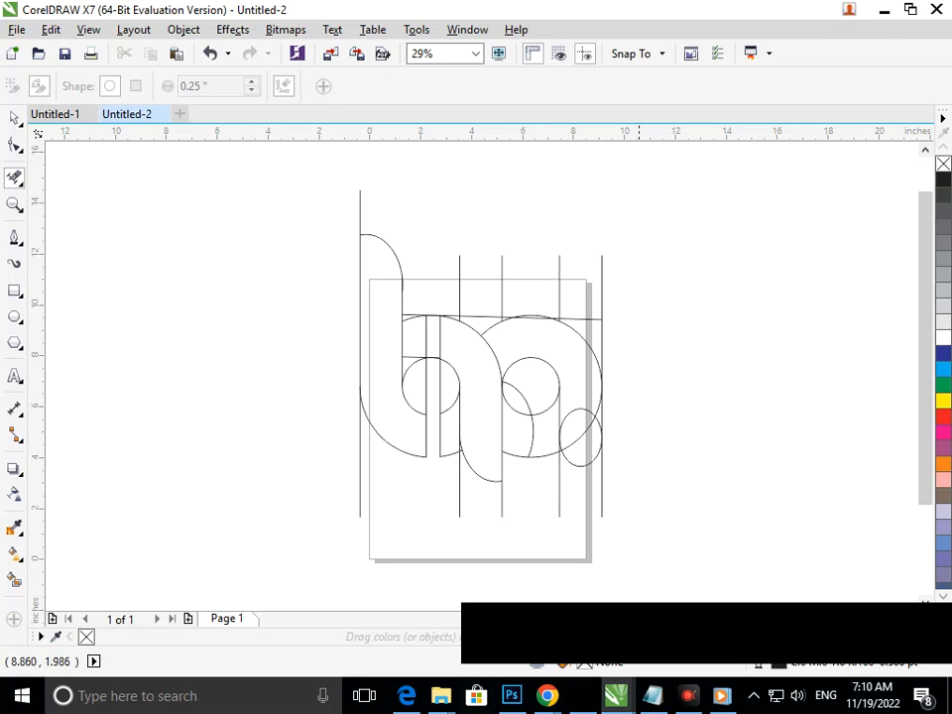
Step: Delete the right large circle's lower arc, the small right ellipse's upper arc and the middle ellipse's remaining right arc
left_click(579, 409)
left_click(582, 437)
left_click_drag(562, 374, 634, 438)
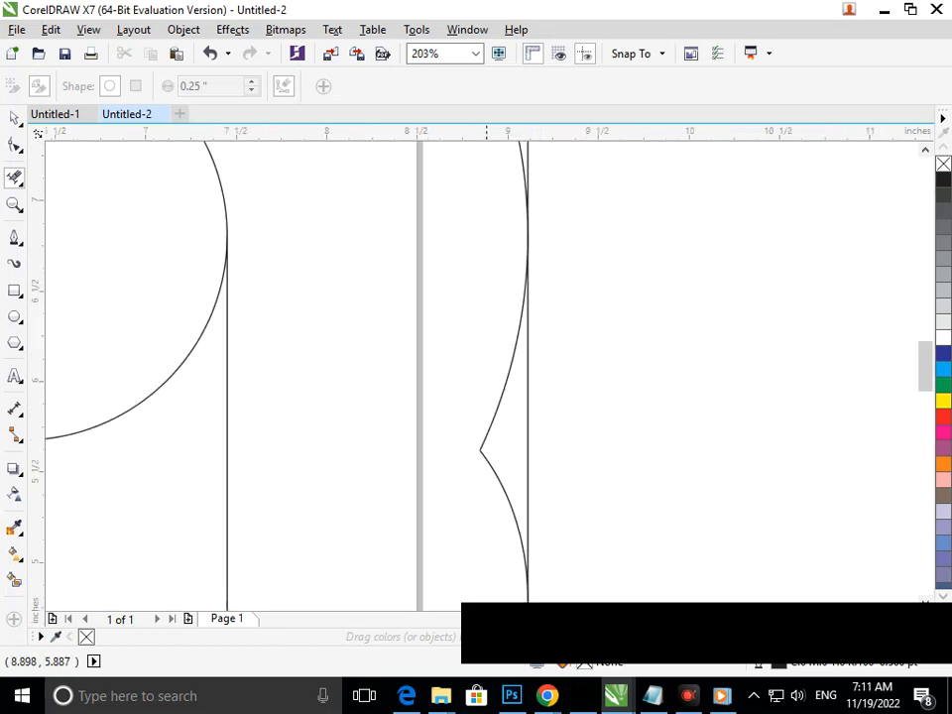
scroll(471, 436, "down", 5)
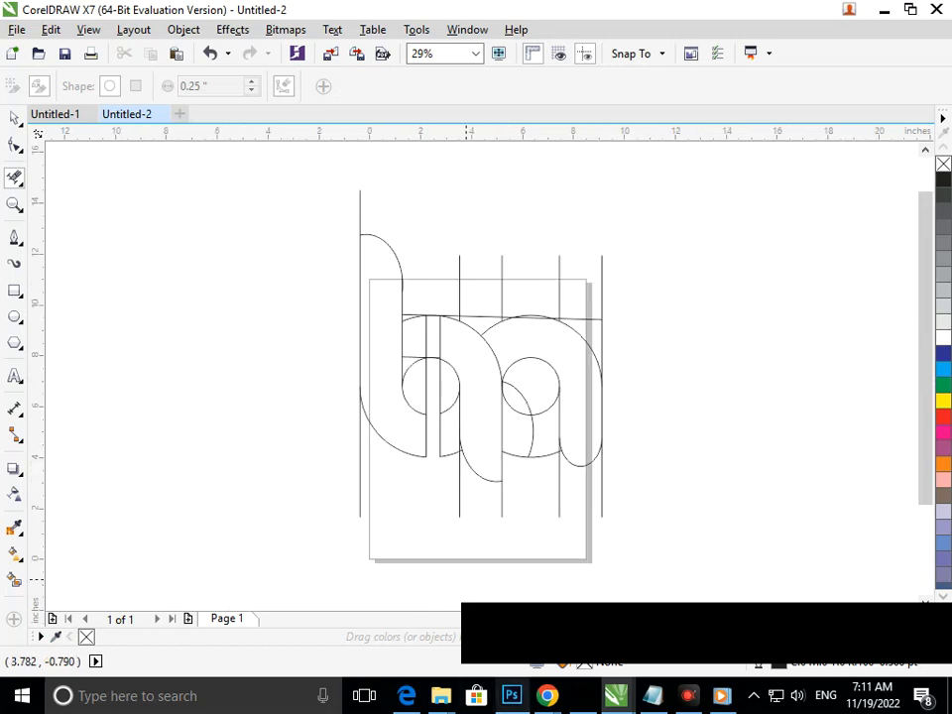
left_click(533, 448)
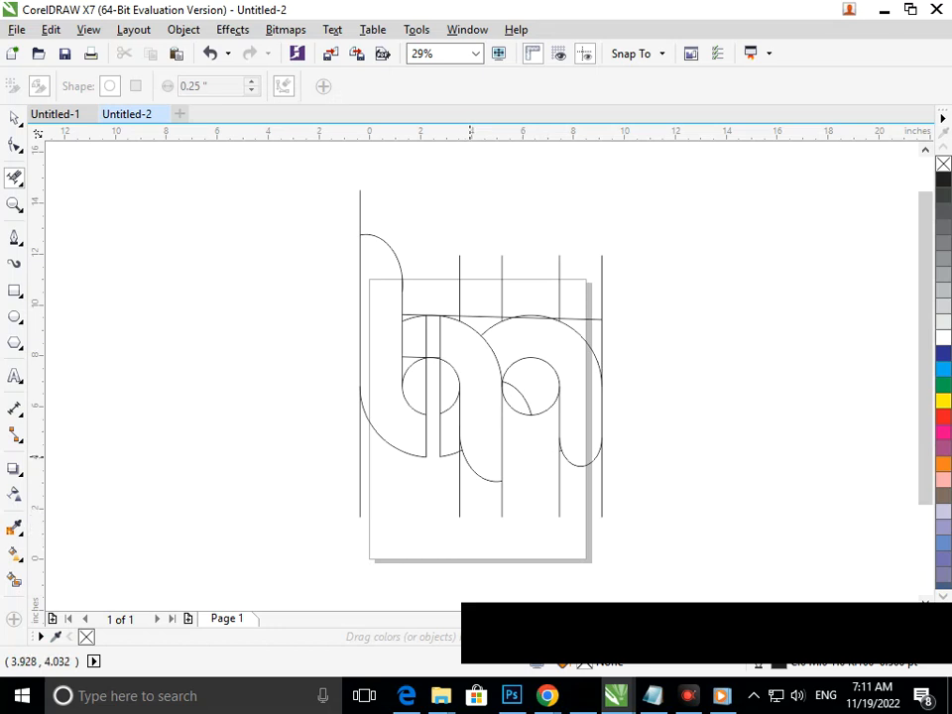
left_click(521, 402)
Step: Delete the vertical and lower near-horizontal line segments at the upper left of the left inner circle
left_click(402, 369)
key("F2")
left_click_drag(383, 346, 442, 395)
left_click_drag(445, 217, 452, 282)
key("F3")
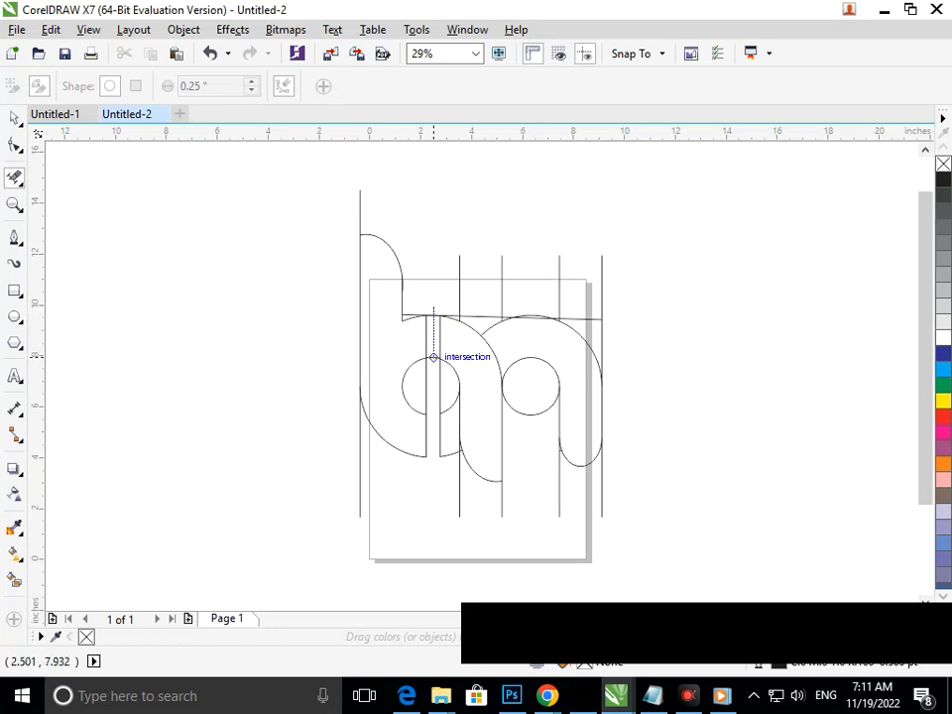
Step: Delete the left circles' top arcs between the close vertical pair, and the upper near-horizontal segment beside the left stem
key("F2")
left_click_drag(404, 325, 481, 385)
left_click(389, 393)
key("F3")
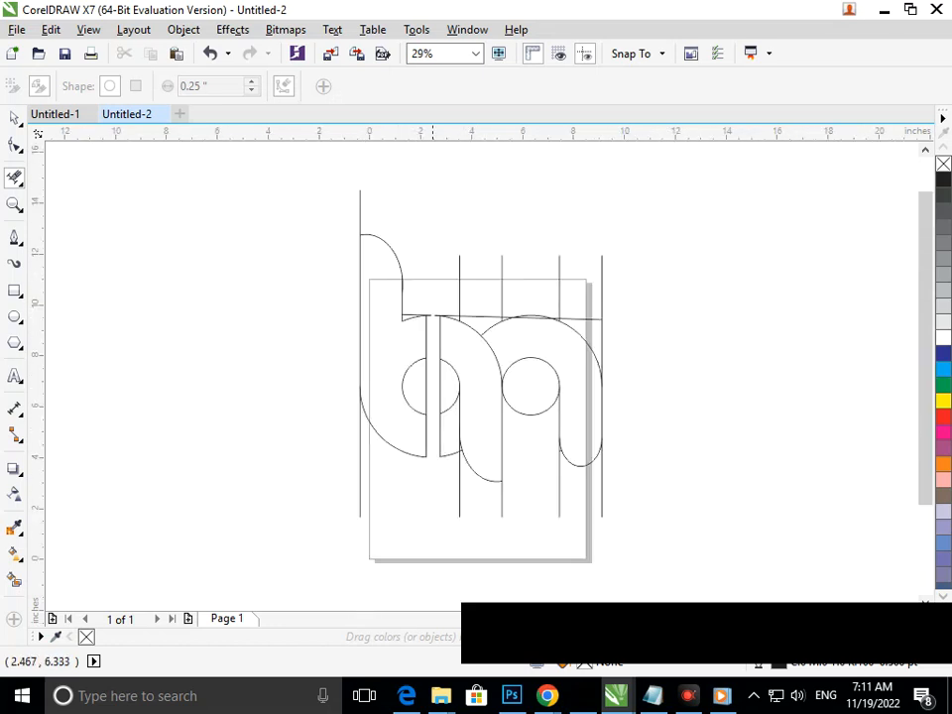
left_click_drag(386, 302, 437, 335)
left_click_drag(391, 290, 376, 322)
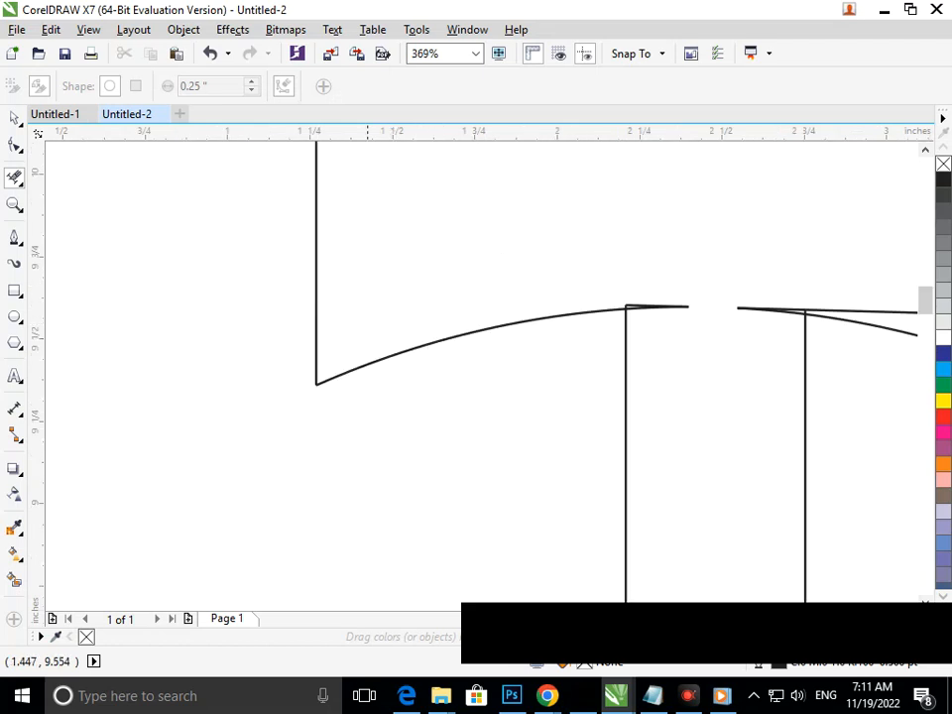
key("F3")
Step: Delete the lower extensions of the three vertical lines bounding the middle stem and the right stem's inner edge
left_click(459, 493)
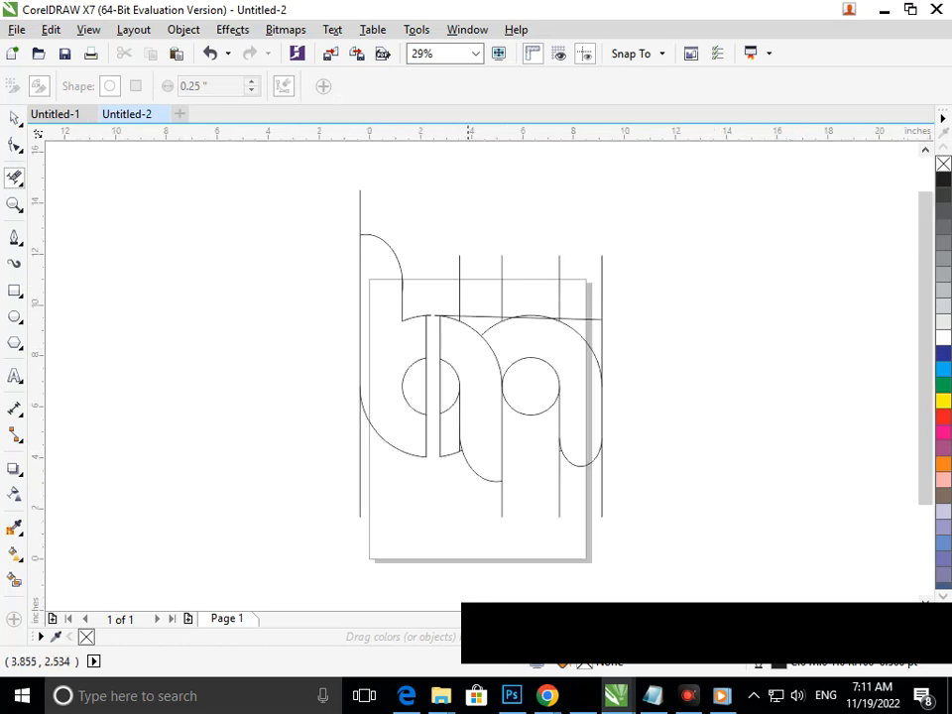
left_click(502, 501)
left_click(558, 498)
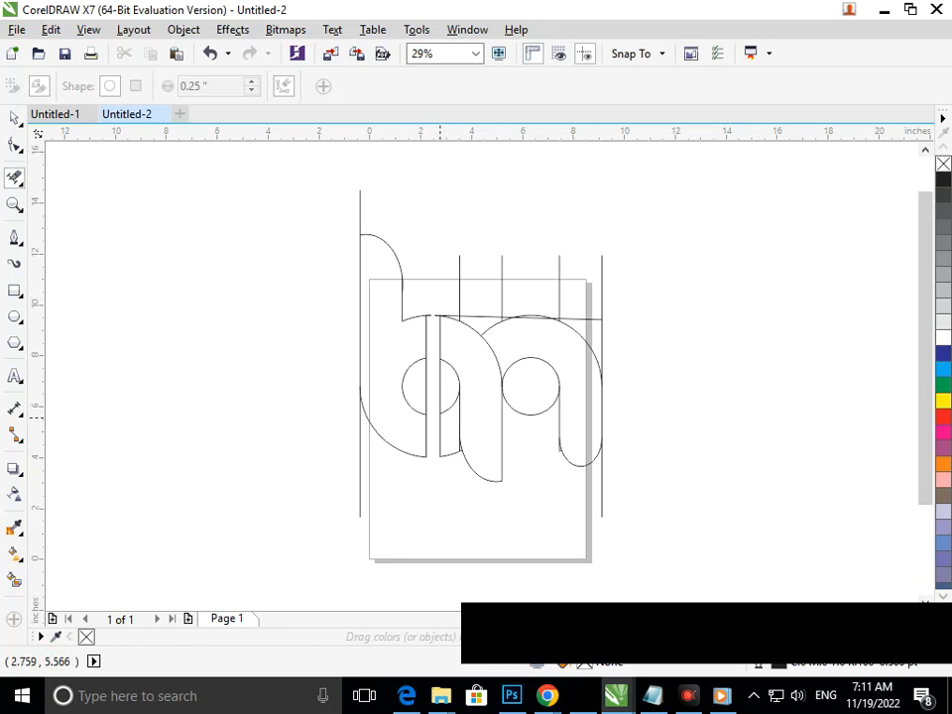
Step: Delete the vertical lines' extensions above the large circles and the unneeded lower arcs of the left circles and right inner circle
left_click_drag(447, 400, 449, 478)
left_click_drag(437, 284, 606, 326)
left_click_drag(530, 405, 537, 429)
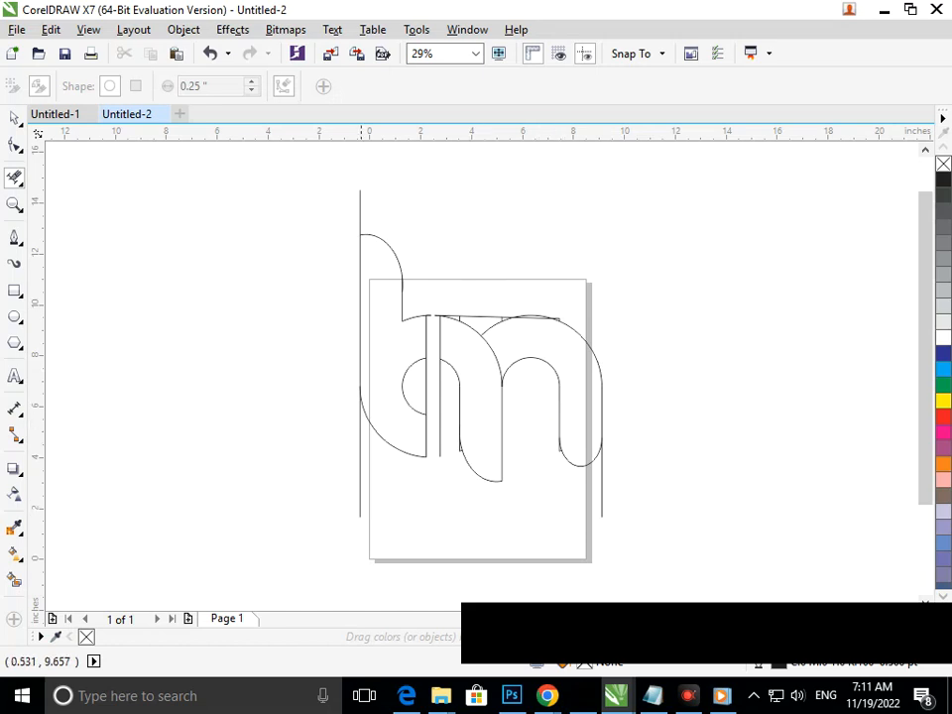
Step: Delete the upper near-horizontal line's segments between the two large circles and inside the right large circle's top
scroll(493, 305, "up", 4)
left_click_drag(431, 329, 453, 363)
scroll(633, 334, "up", 7)
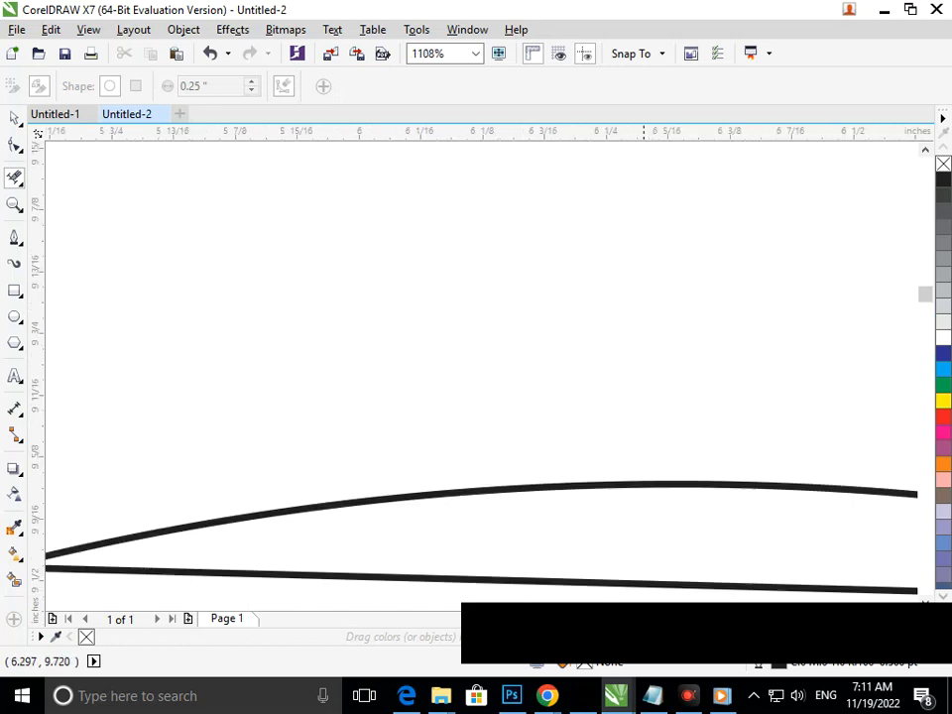
scroll(556, 392, "down", 6)
right_click(556, 392)
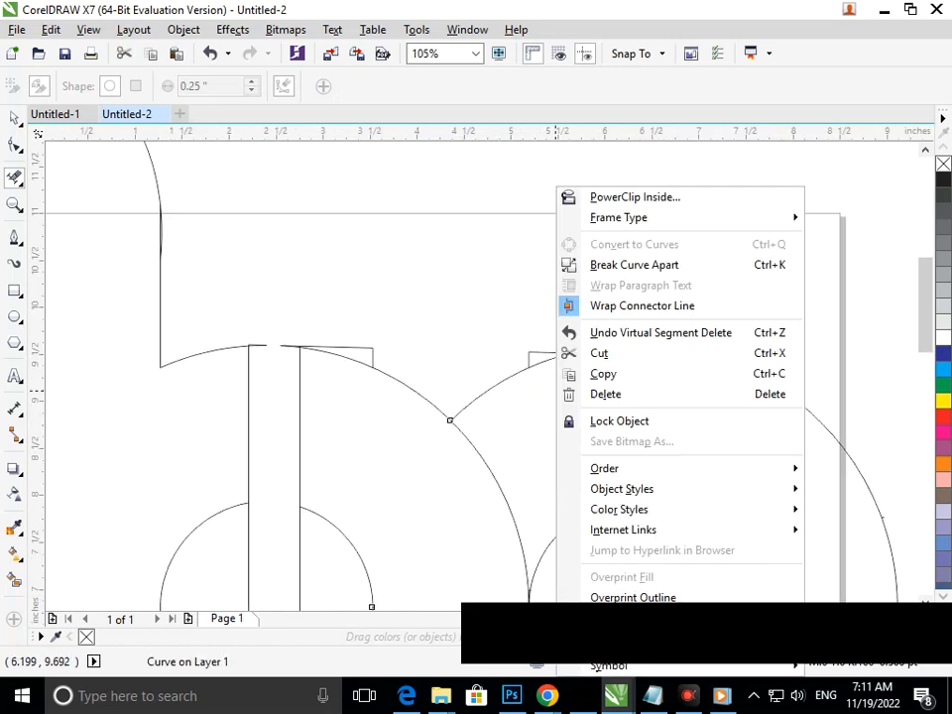
key("Escape")
left_click(674, 357)
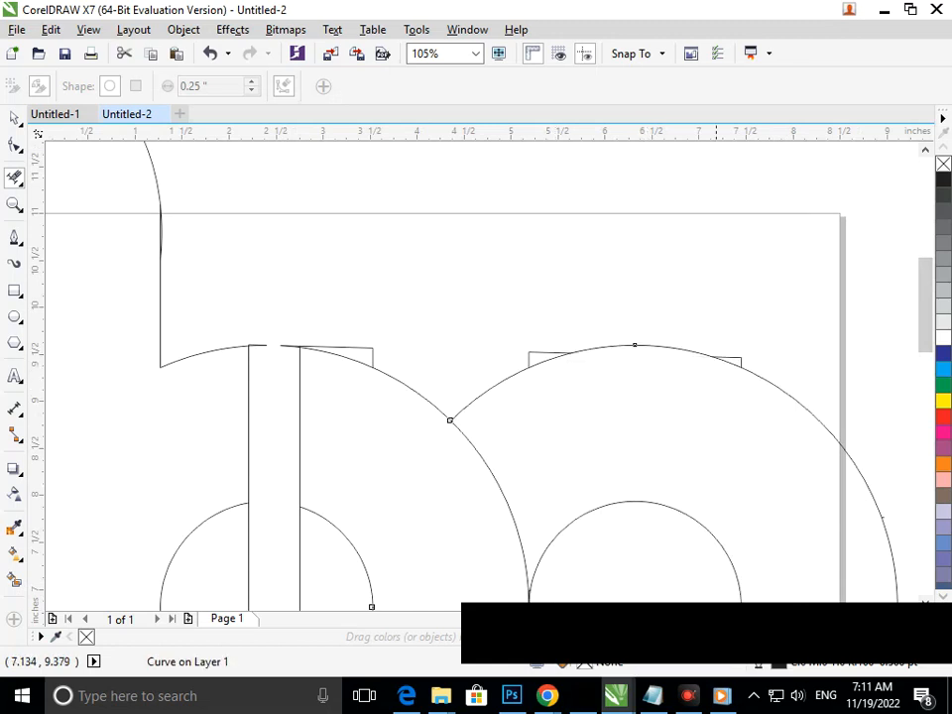
Step: Delete the leftover line segments and vertical stubs above both shoulders of the right large circle's top arc
scroll(783, 352, "up", 5)
left_click(407, 401)
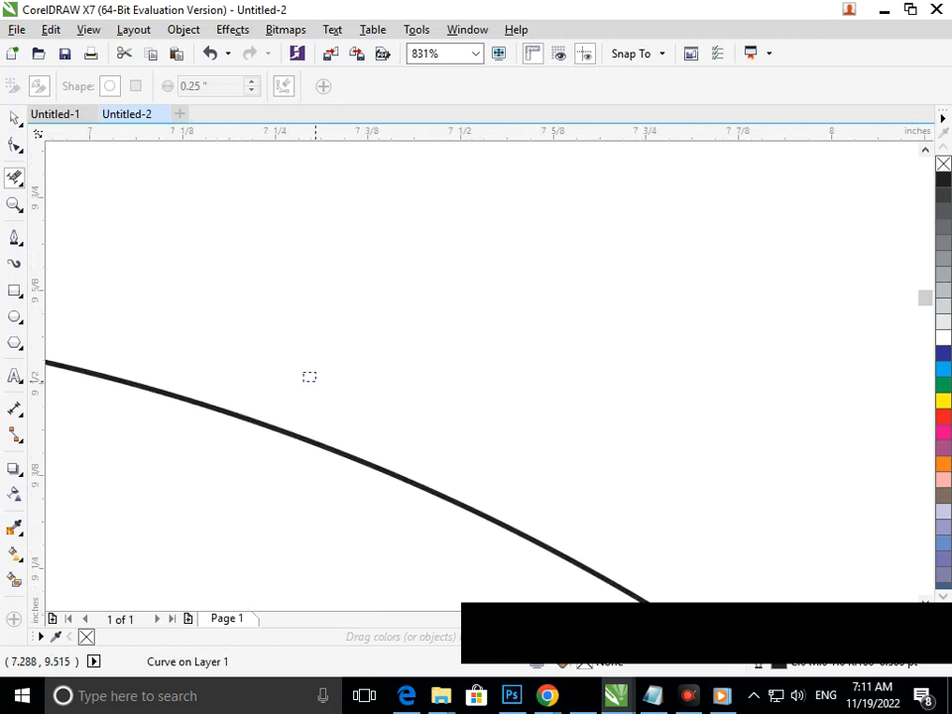
scroll(783, 351, "down", 5)
scroll(555, 352, "up", 4)
left_click(546, 353)
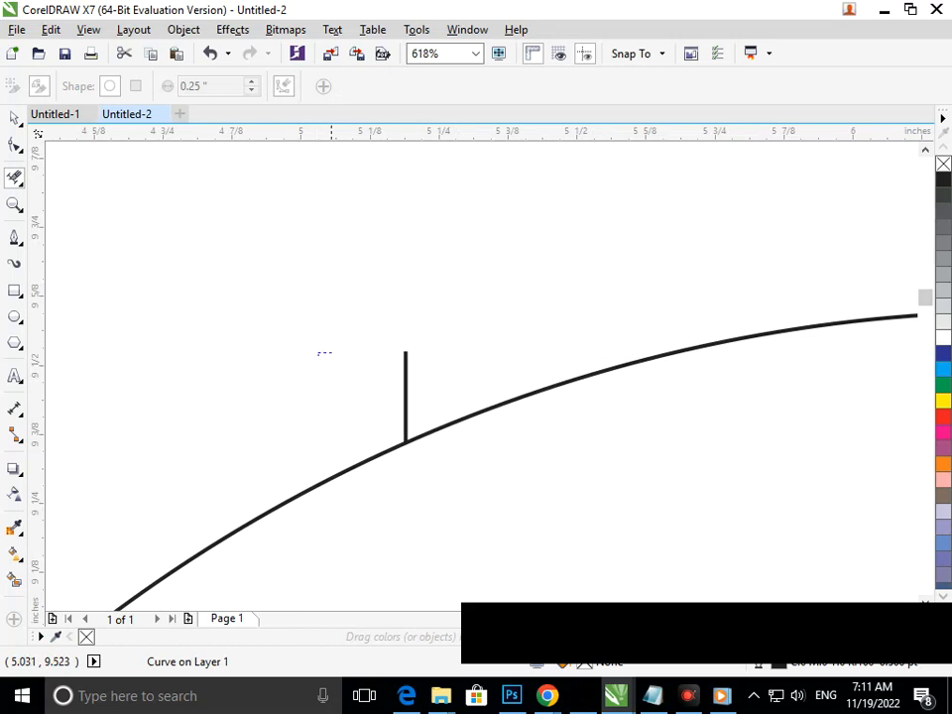
scroll(516, 352, "down", 4)
scroll(545, 365, "up", 4)
left_click(444, 317)
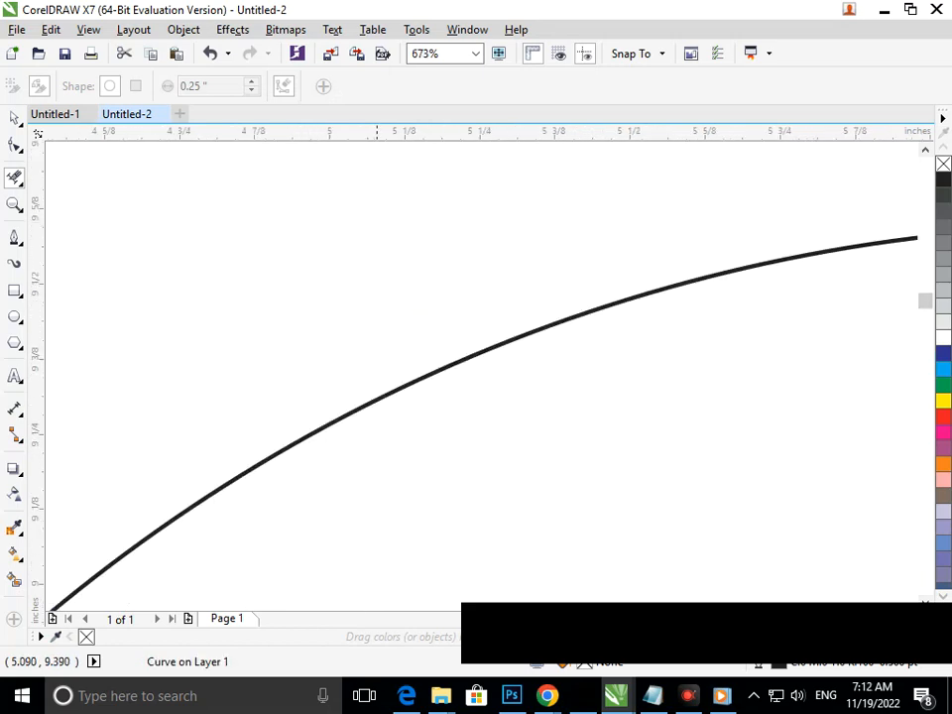
Step: Delete the near-horizontal line and vertical stub above the left large circle's right shoulder
scroll(510, 401, "down", 4)
scroll(352, 342, "up", 4)
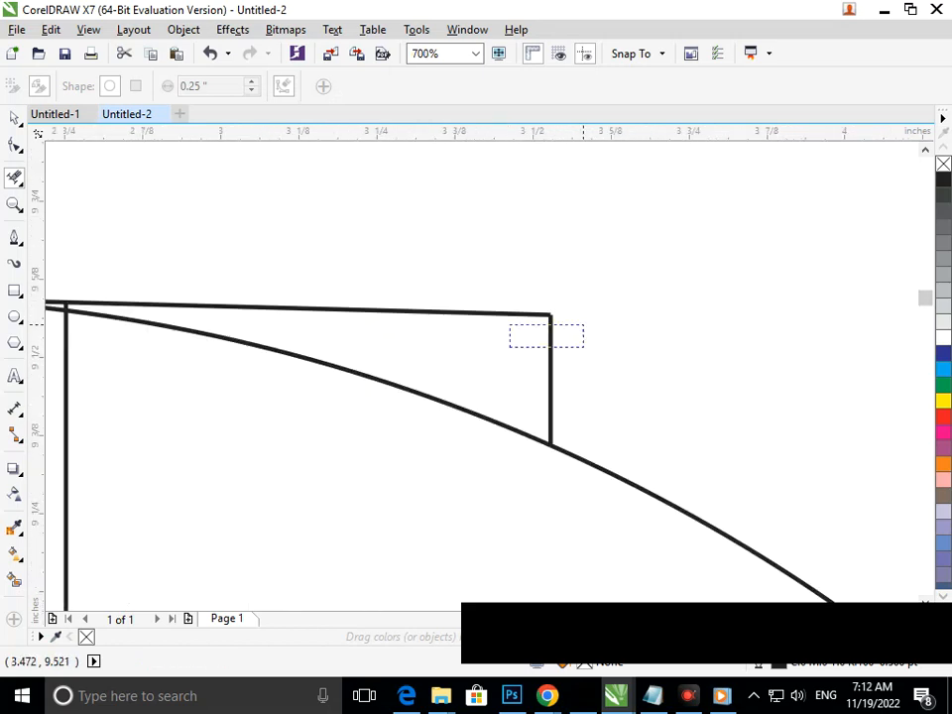
left_click(372, 352)
scroll(371, 347, "down", 4)
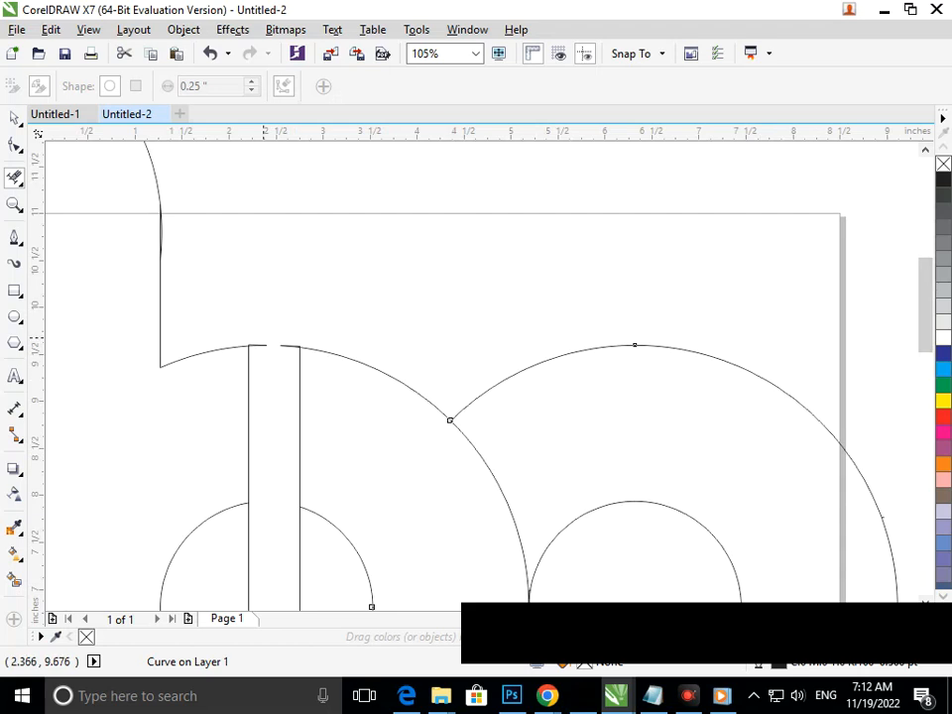
Step: Delete the short arc and line ends protruding into the gap between the close vertical pair at the left circle's top
scroll(227, 313, "down", 3)
key("F2")
left_click_drag(381, 270, 515, 373)
key("F2")
left_click_drag(233, 203, 264, 307)
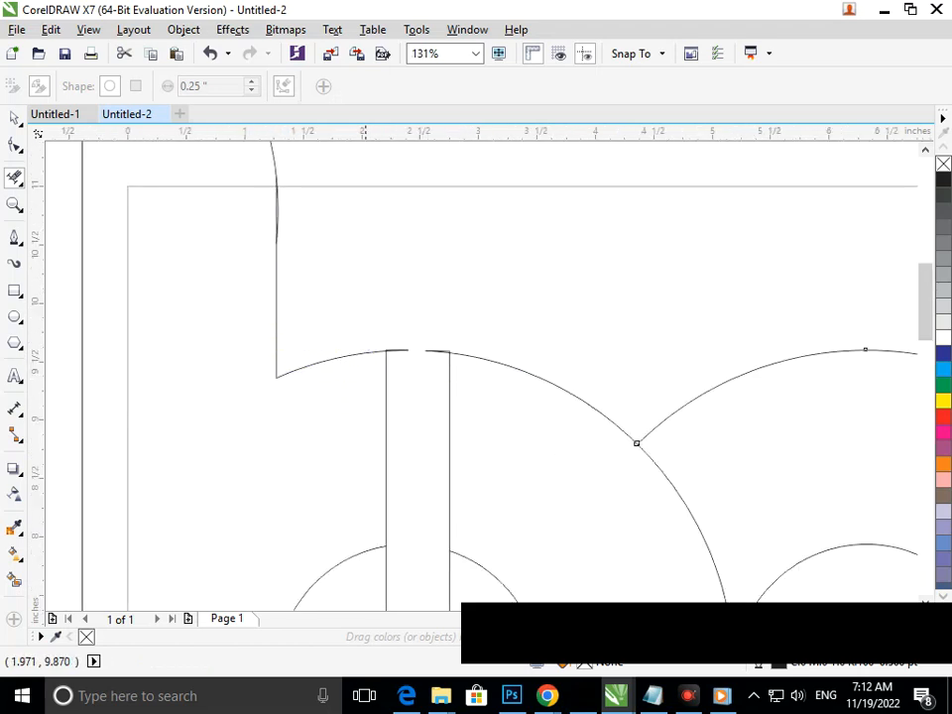
key("F2")
left_click_drag(364, 307, 504, 403)
left_click_drag(316, 406, 298, 319)
left_click_drag(482, 257, 509, 359)
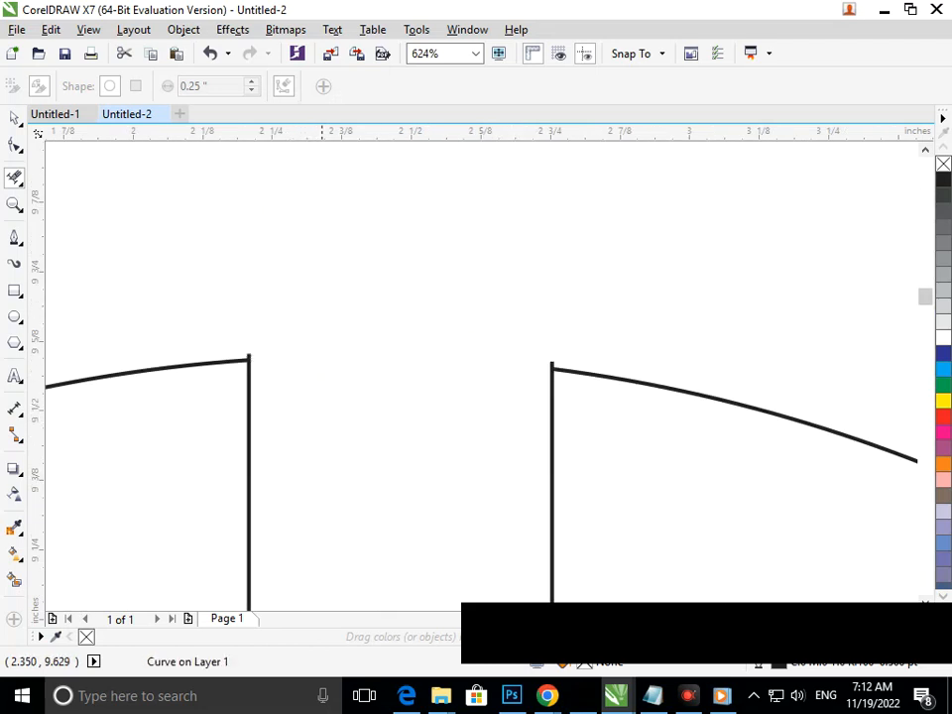
key("F3")
key("F3")
Step: Delete the ellipse arc bulging past the straight right edge of the tall left stem
key("F2")
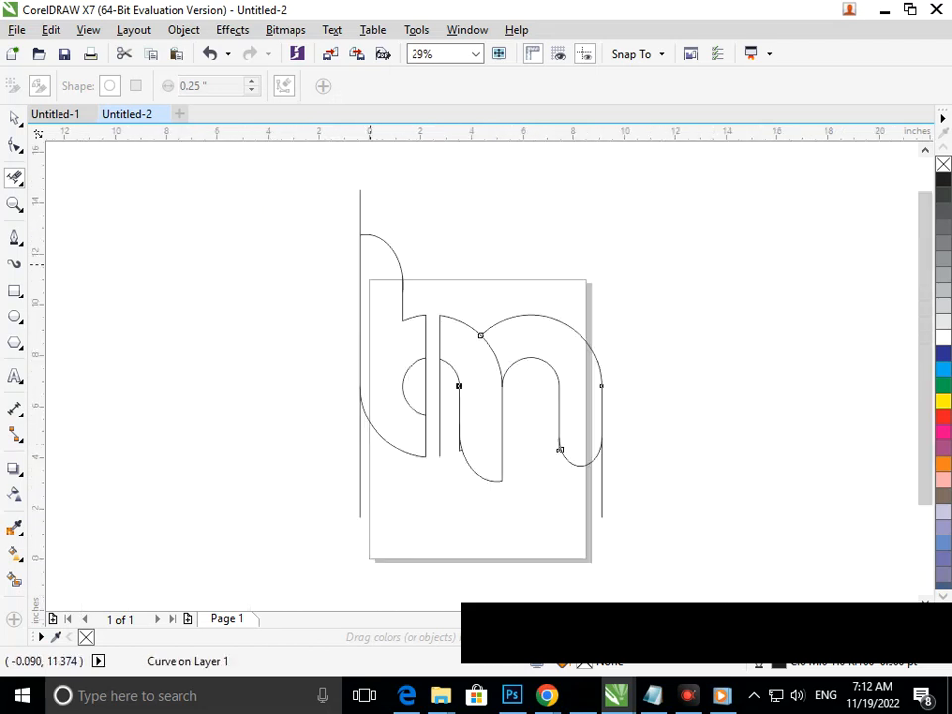
left_click_drag(367, 259, 451, 304)
left_click_drag(389, 316, 467, 443)
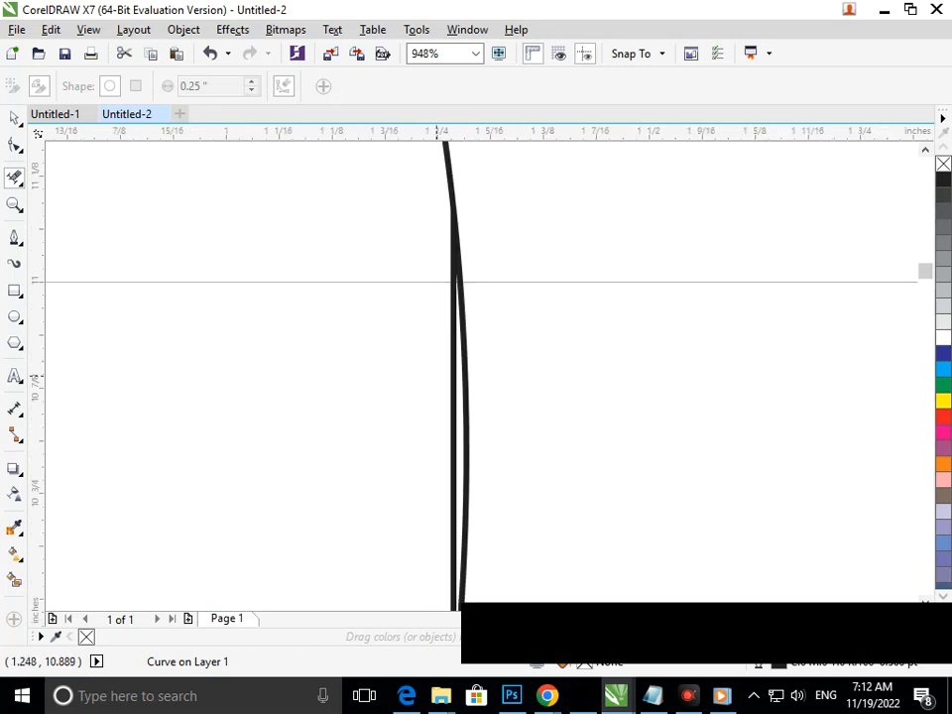
left_click(463, 413)
left_click_drag(411, 315, 453, 401)
key("F3")
key("F3")
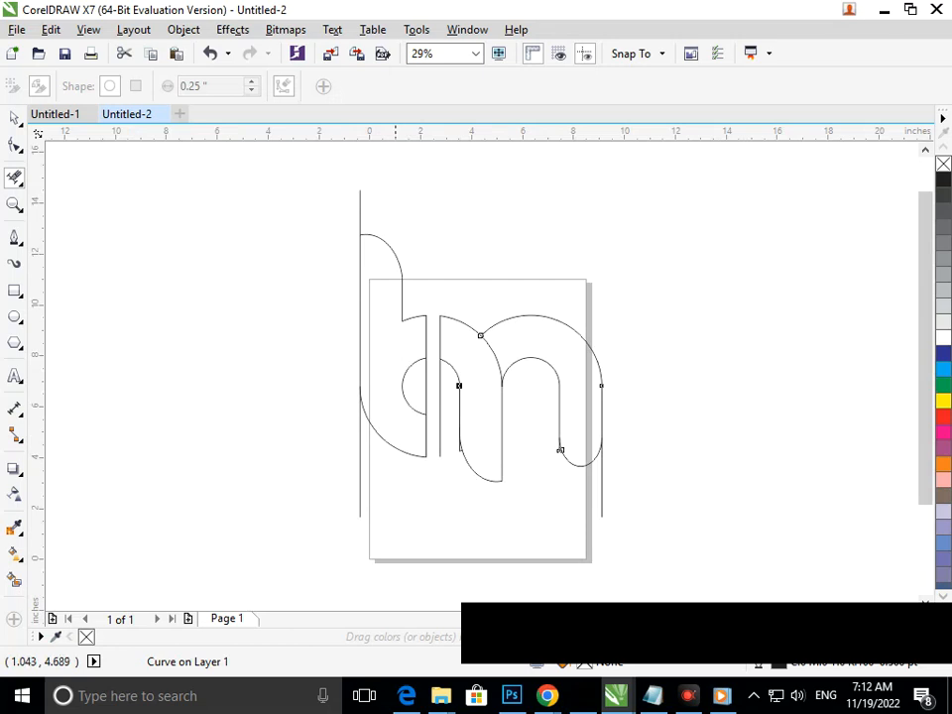
Step: Delete the close vertical pair's segments across and below the inner circle, and the outer vertical lines' extensions beyond the letter shapes
left_click(439, 447)
left_click(427, 387)
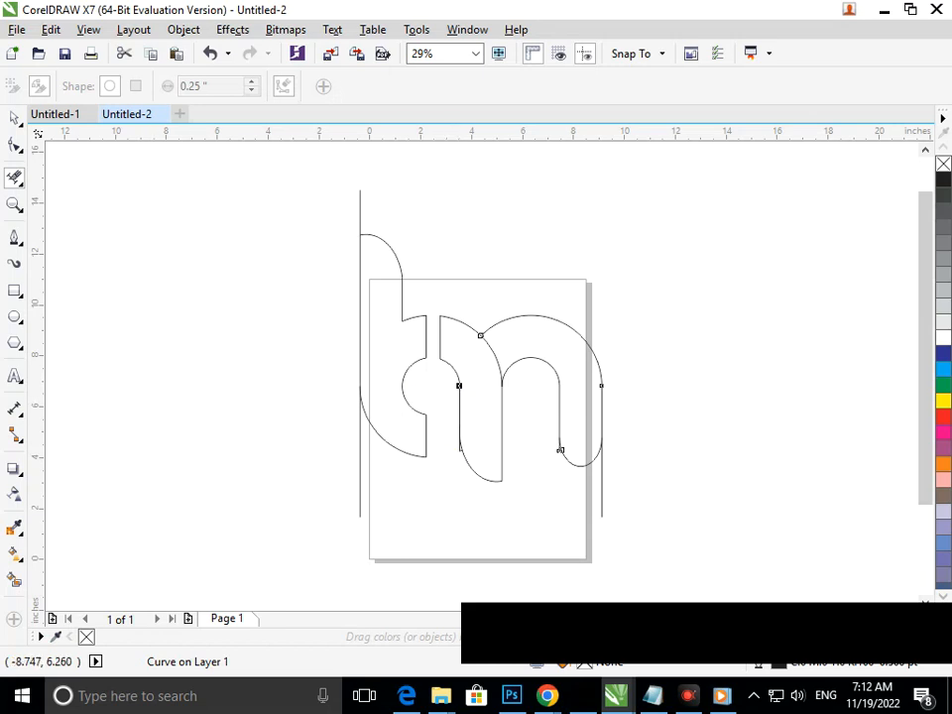
left_click_drag(349, 199, 387, 201)
left_click_drag(339, 490, 387, 486)
left_click(599, 494)
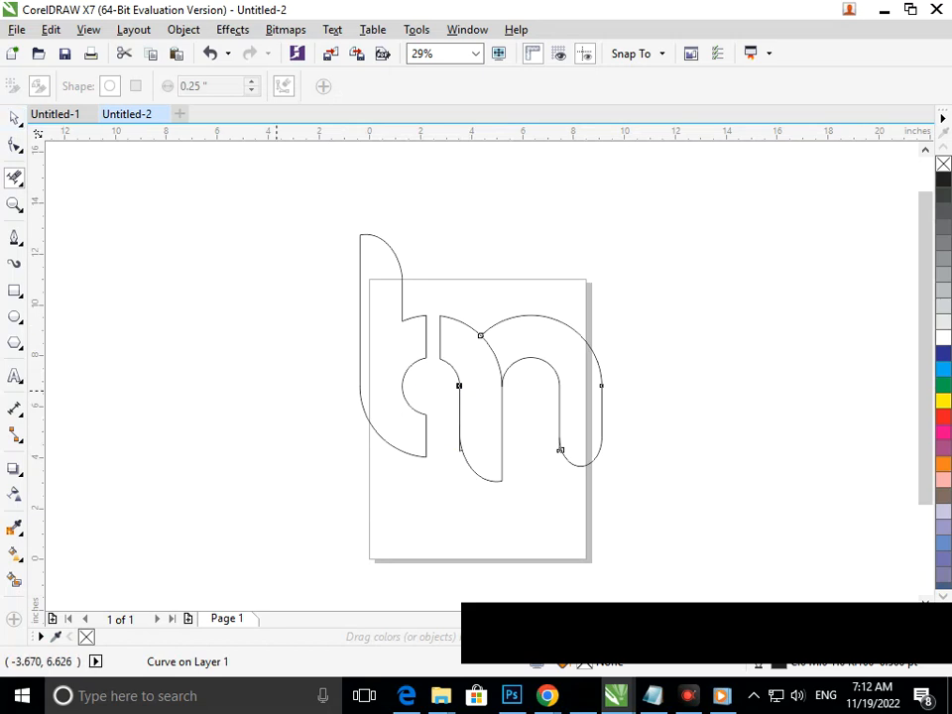
Step: Delete the leftover vertical stub and short connecting piece beside the middle stem's lower curve
left_click(14, 118)
left_click(186, 376)
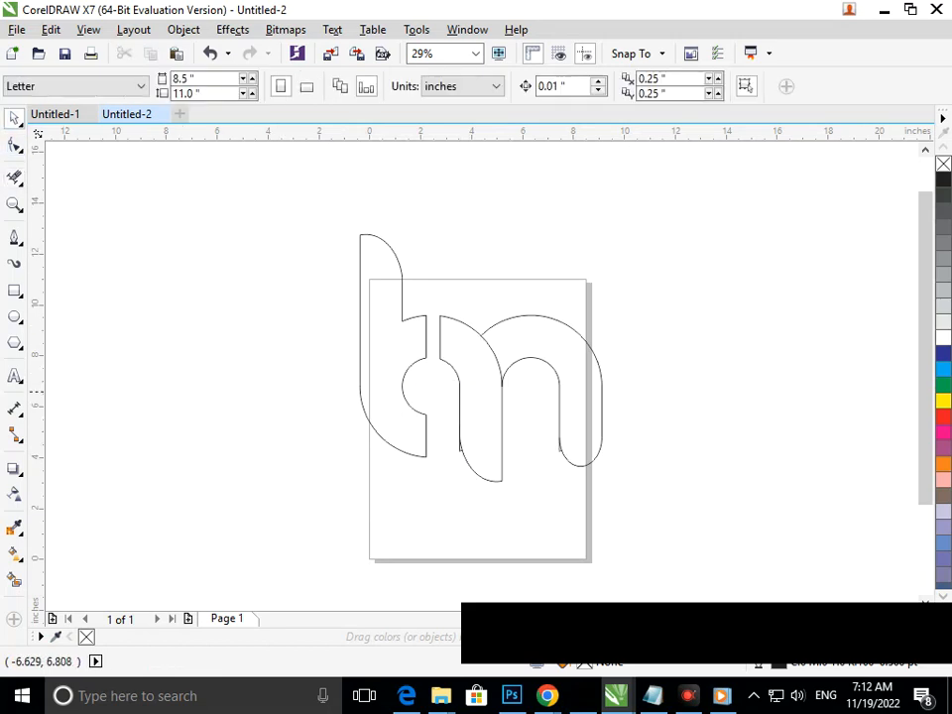
scroll(471, 436, "up", 5)
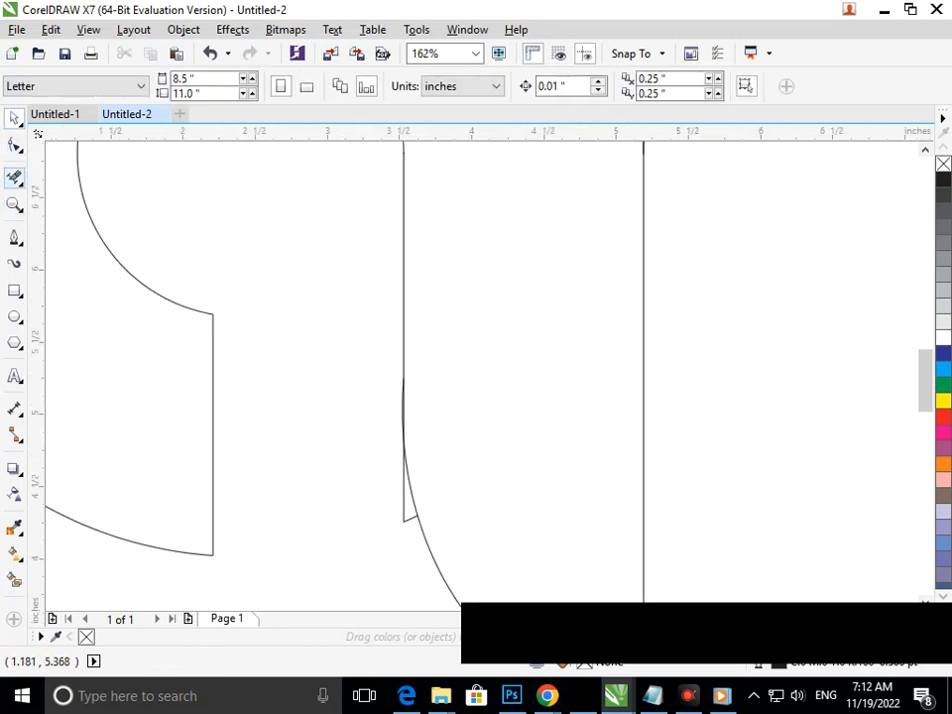
left_click(14, 177)
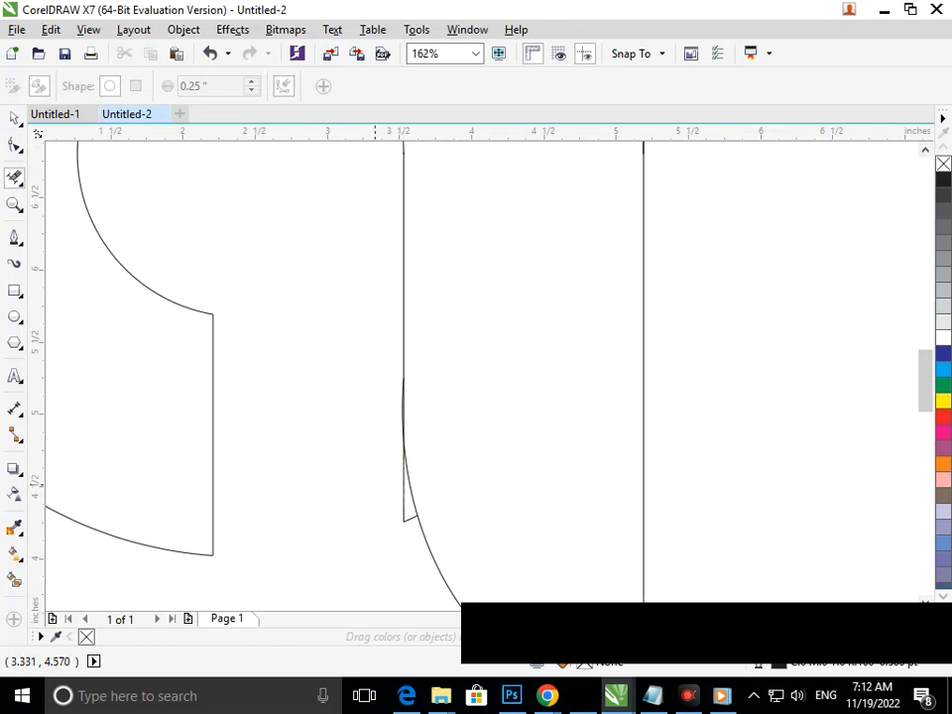
left_click_drag(404, 521, 411, 528)
scroll(472, 432, "down", 5)
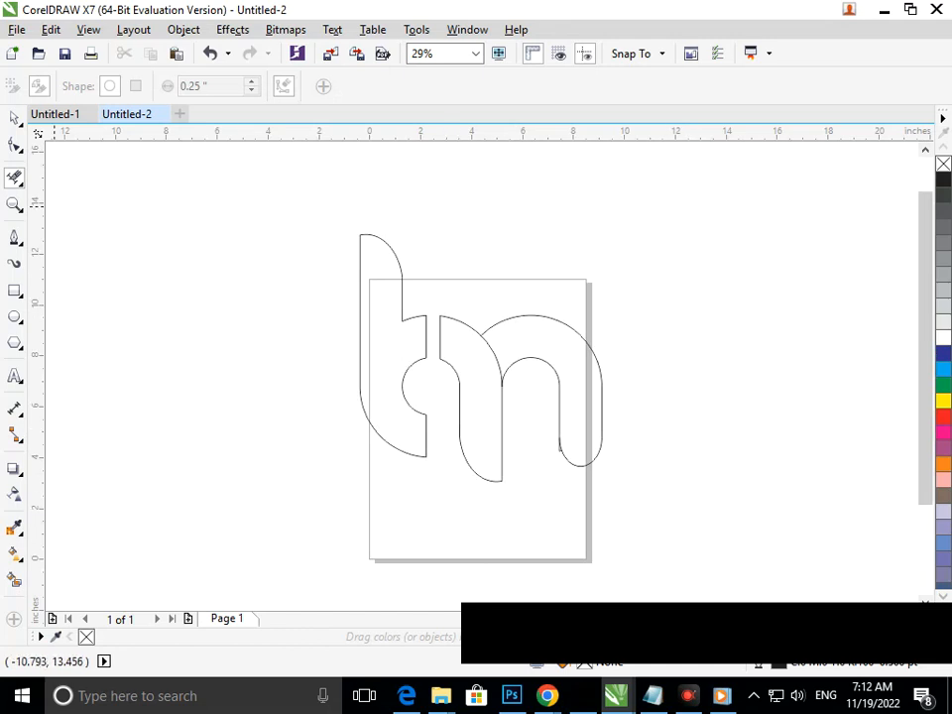
Step: Scale all the letter outlines down to about 6.34 by 6.48 inches and place them inside the page
key("space")
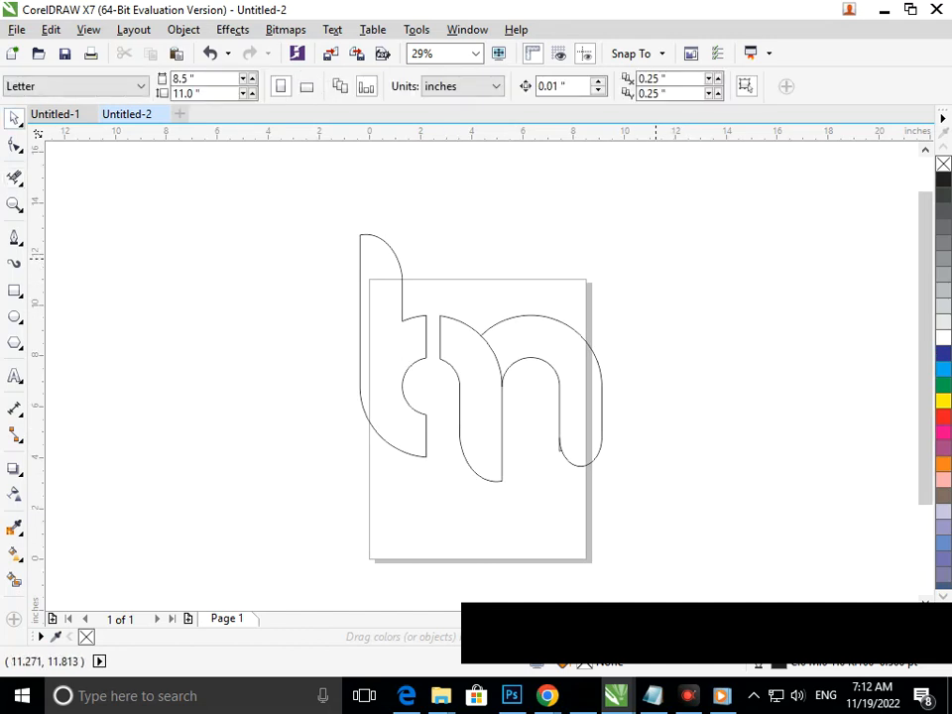
left_click_drag(277, 206, 551, 422)
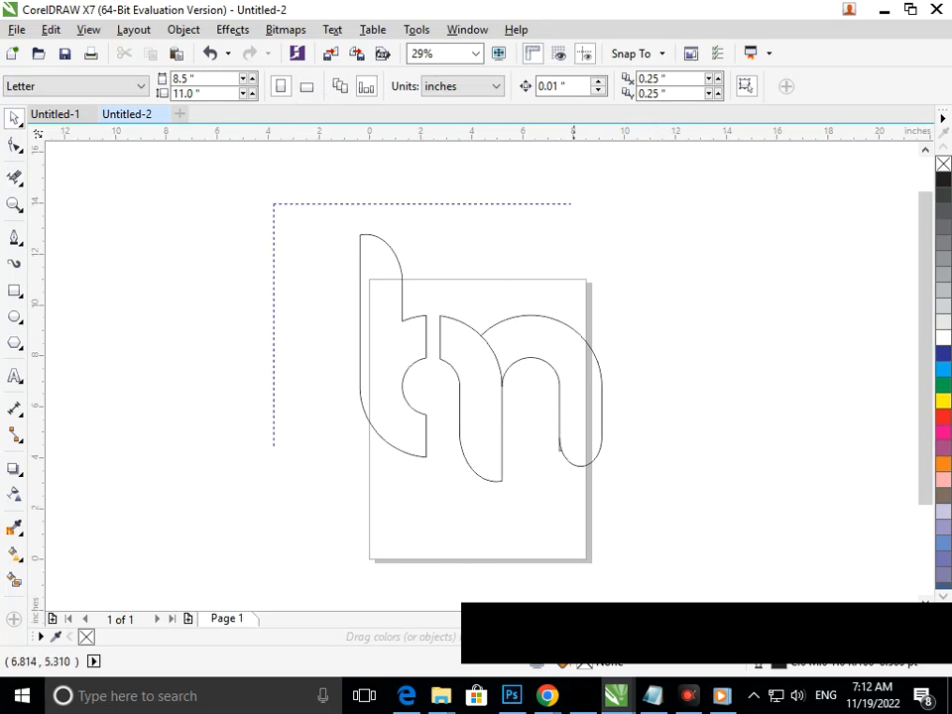
left_click_drag(352, 488, 392, 464)
left_click(494, 399)
left_click_drag(376, 234, 664, 499)
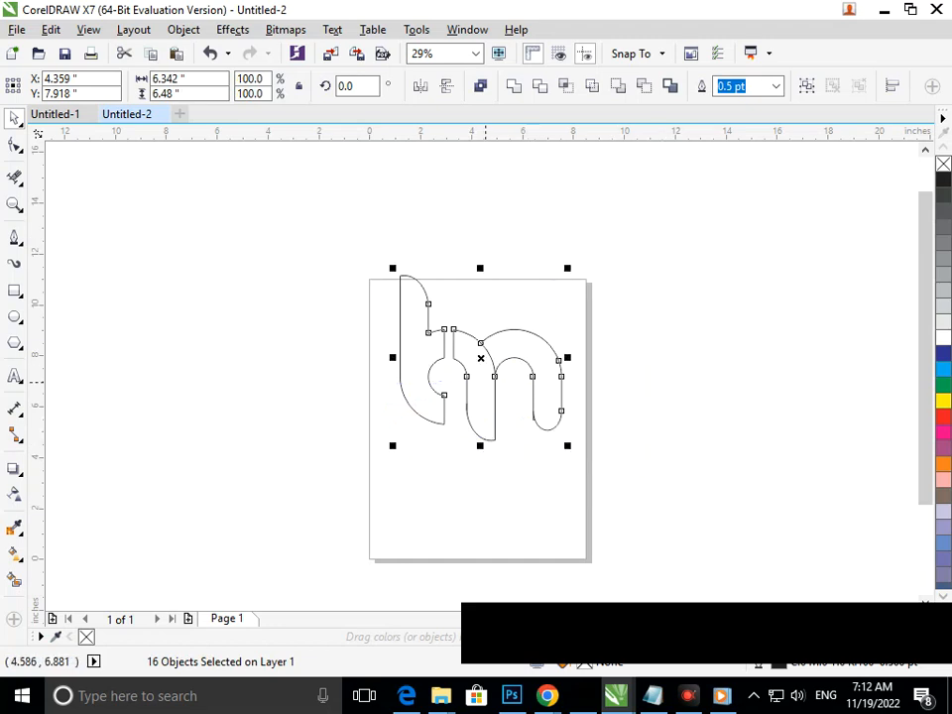
left_click_drag(493, 364, 485, 413)
left_click(611, 576)
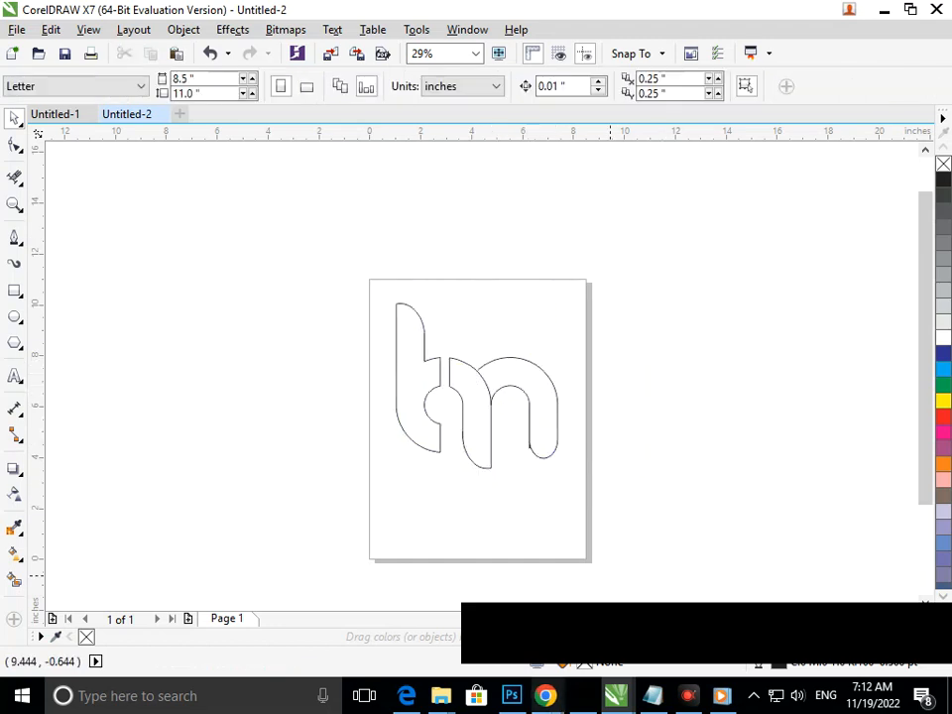
Step: Try shifting the left letter's curves sideways, then undo the move
left_click_drag(318, 247, 460, 526)
key("Right")
key("Right")
key("Right")
key("Left")
key("Left")
key("Left")
key("Left")
left_click(437, 516)
left_click_drag(344, 258, 448, 490)
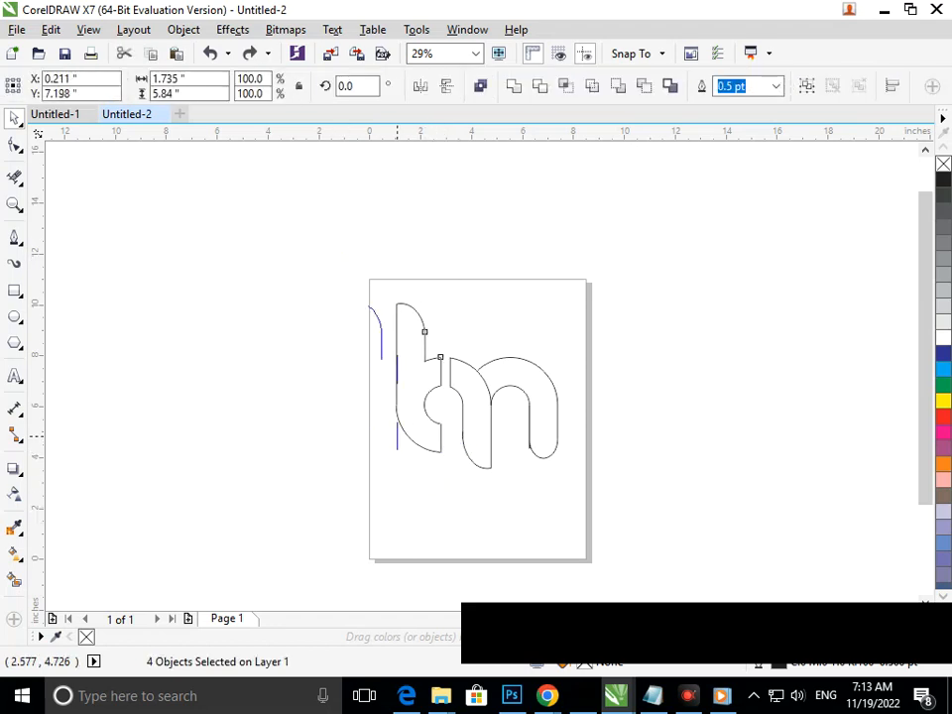
left_click_drag(435, 437, 340, 438)
key("ctrl+z")
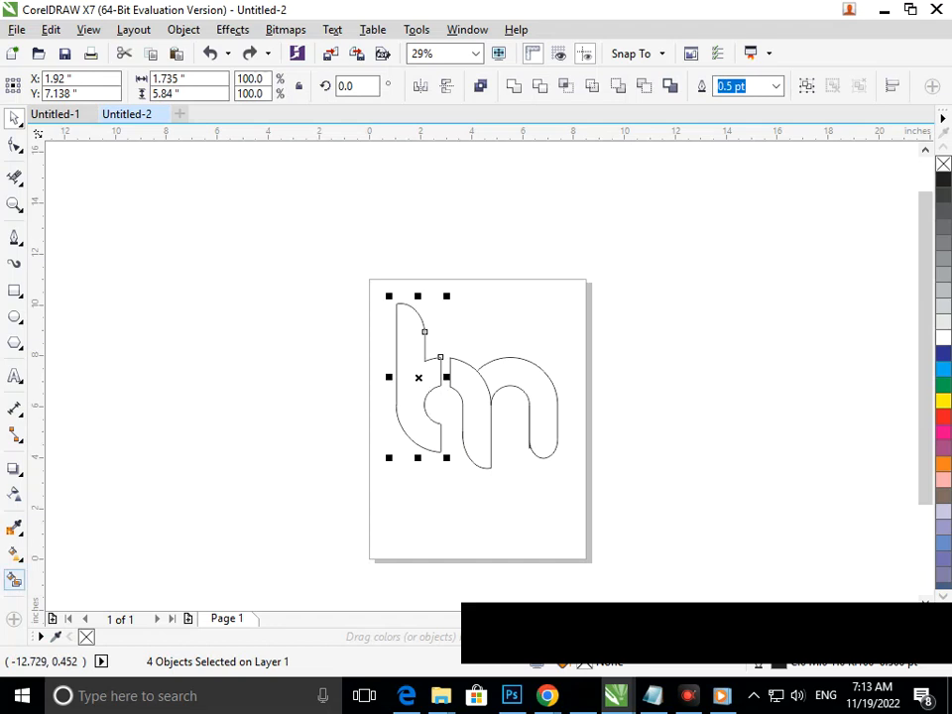
Step: Try to fill the middle stem with Smart Fill, then undo it
left_click(14, 580)
left_click(462, 437)
key("ctrl+z")
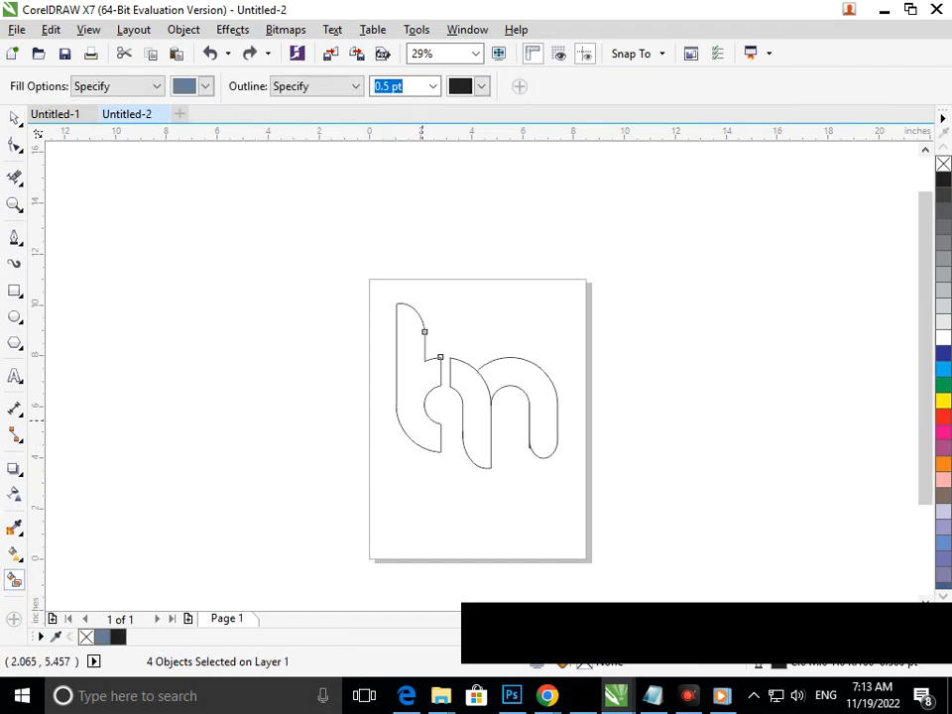
Step: Move the end node at the left stem's upper-left corner outward so the vertical line and top arc overlap
key("F2")
left_click_drag(374, 277, 443, 337)
key("F2")
left_click_drag(363, 316, 448, 393)
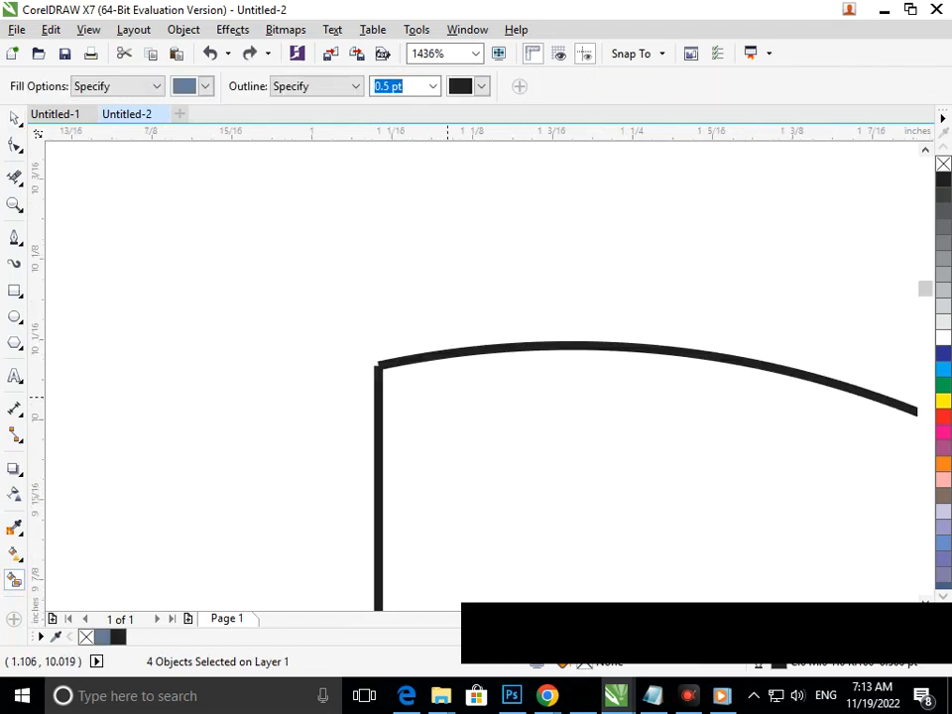
key("F2")
left_click_drag(324, 311, 450, 424)
key("F10")
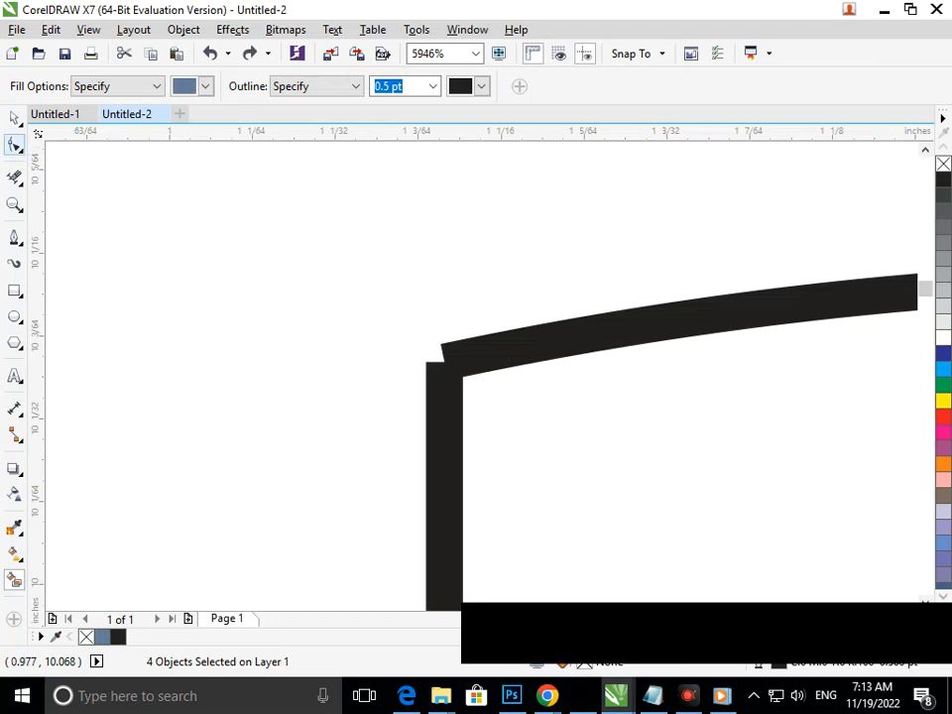
left_click_drag(444, 360, 394, 385)
scroll(367, 386, "down", 10)
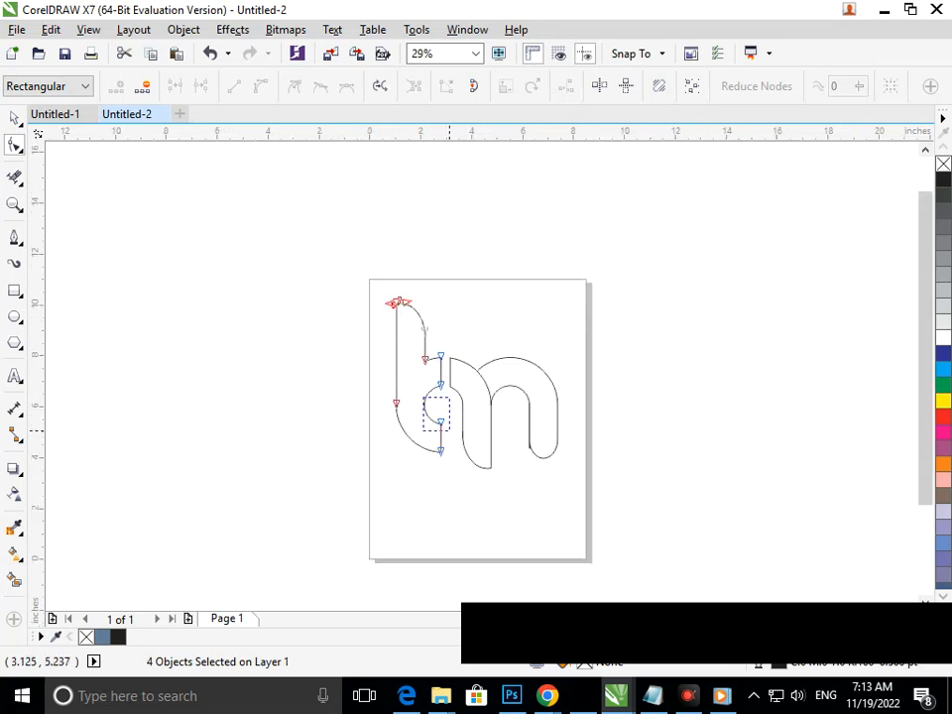
Step: Move both end nodes of the left letter's lower vertical edge so the line crosses the inner and outer arc ends
scroll(437, 355, "up", 3)
scroll(501, 362, "up", 2)
left_click_drag(458, 350, 430, 325)
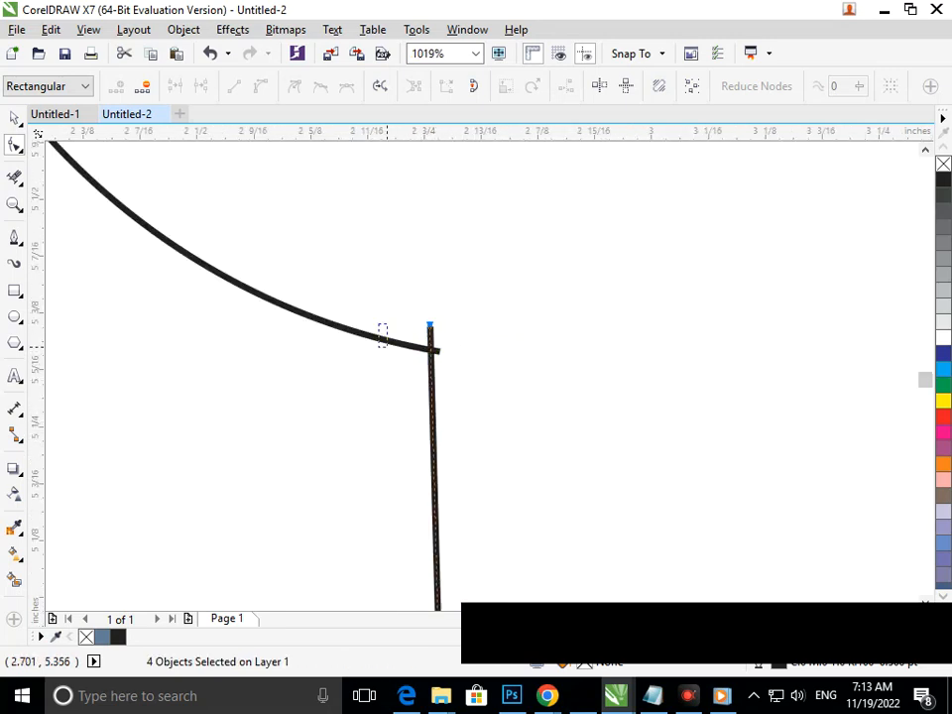
scroll(382, 335, "down", 3)
scroll(422, 441, "up", 3)
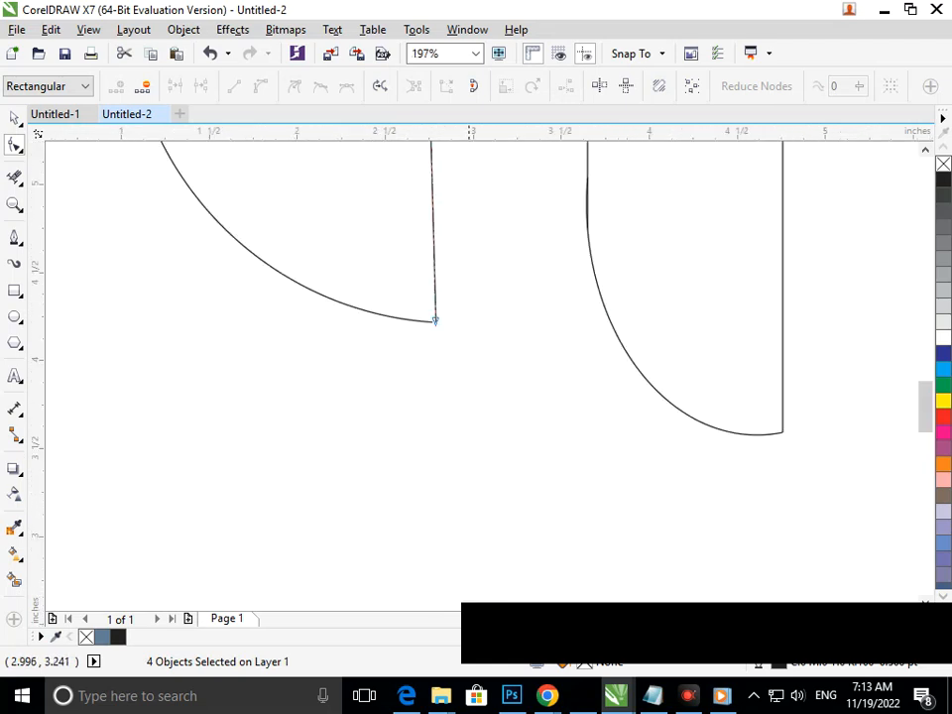
scroll(434, 320, "up", 4)
left_click_drag(439, 403, 411, 417)
scroll(432, 445, "down", 7)
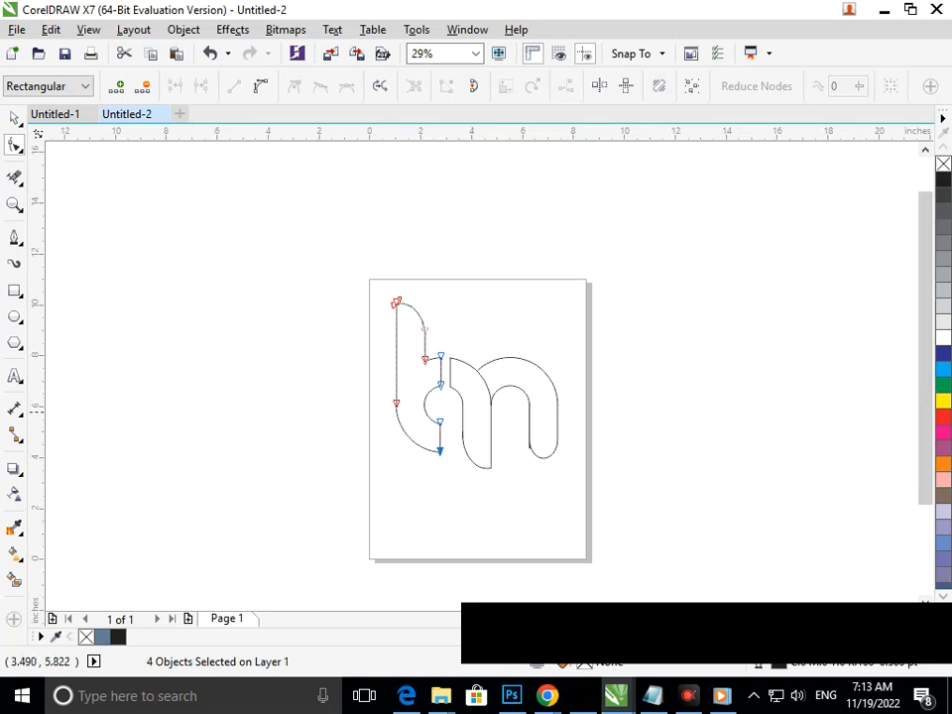
Step: Move both end nodes of the left letter's upper short vertical edge so the line meets the inner and outer arcs
scroll(415, 360, "up", 5)
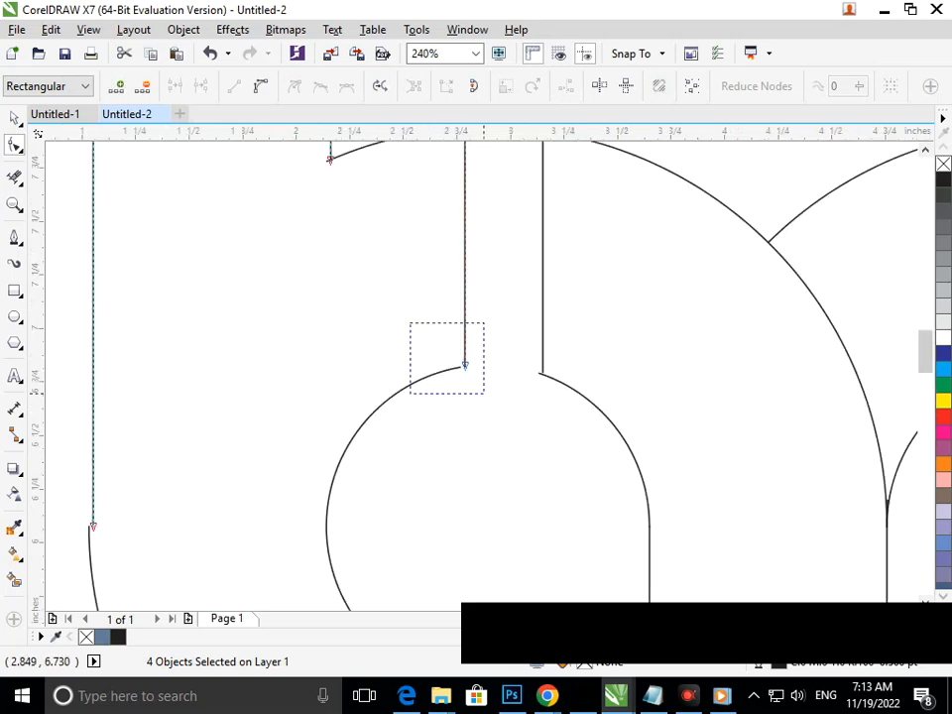
scroll(474, 353, "up", 4)
left_click_drag(591, 429, 552, 447)
scroll(552, 448, "down", 4)
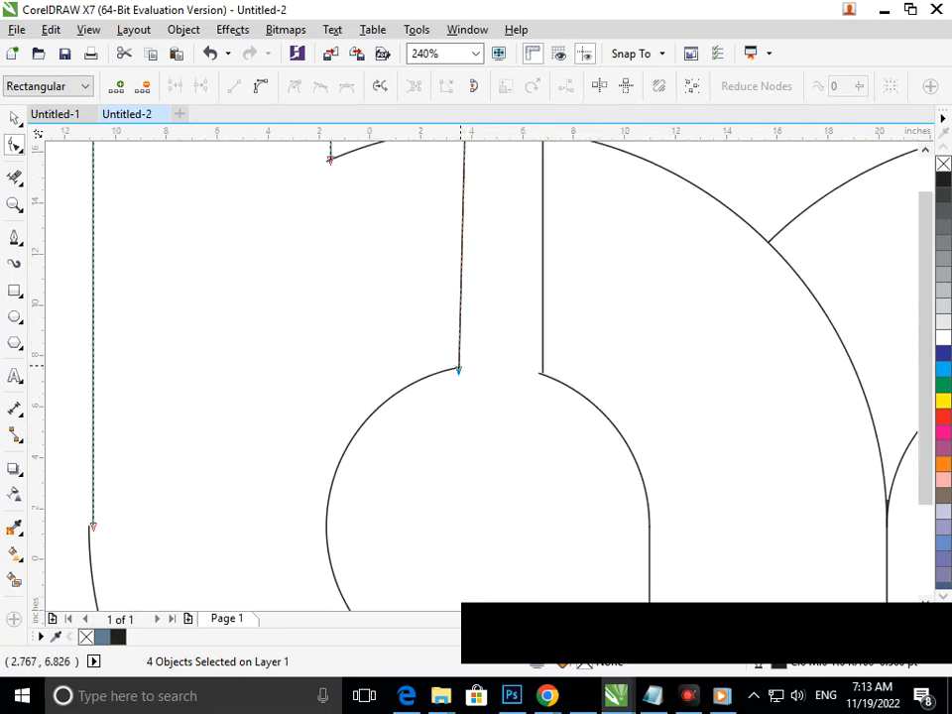
scroll(424, 327, "down", 5)
scroll(445, 365, "up", 10)
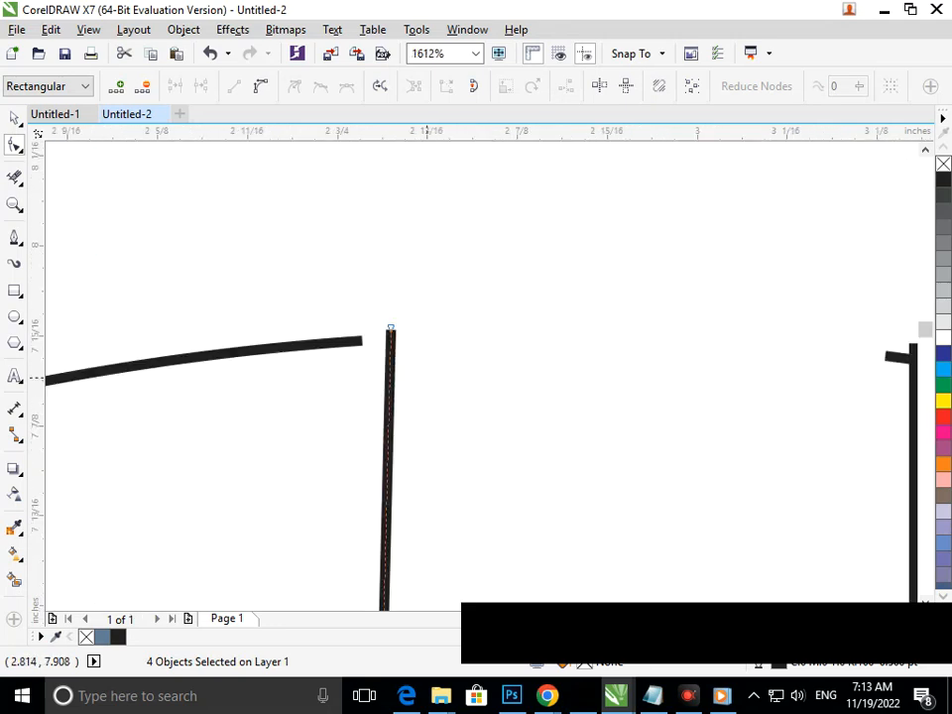
left_click_drag(389, 328, 353, 325)
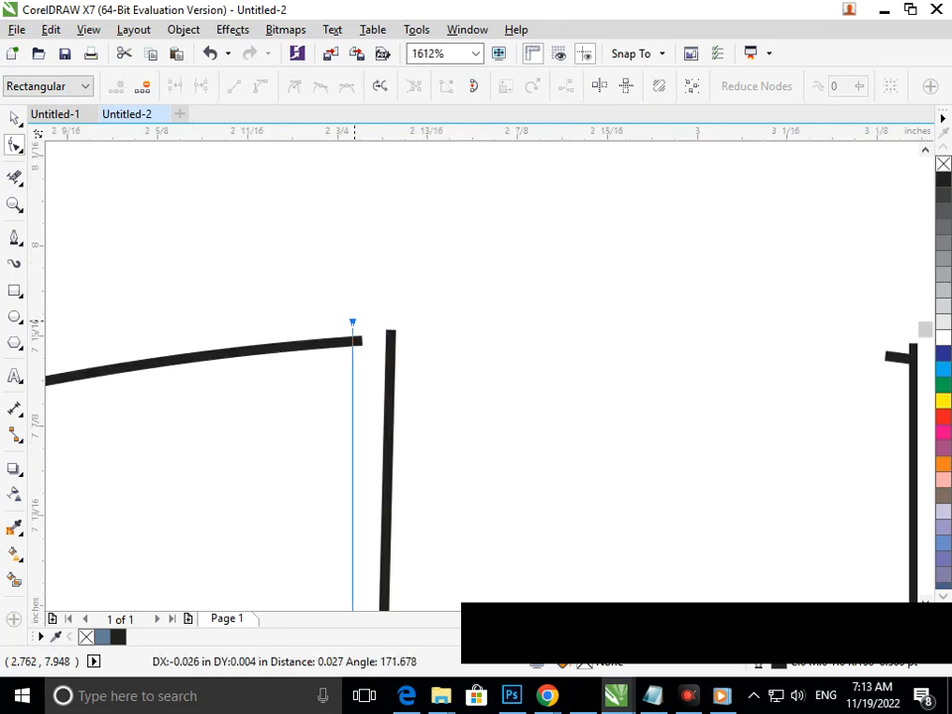
scroll(353, 327, "down", 4)
scroll(219, 369, "up", 4)
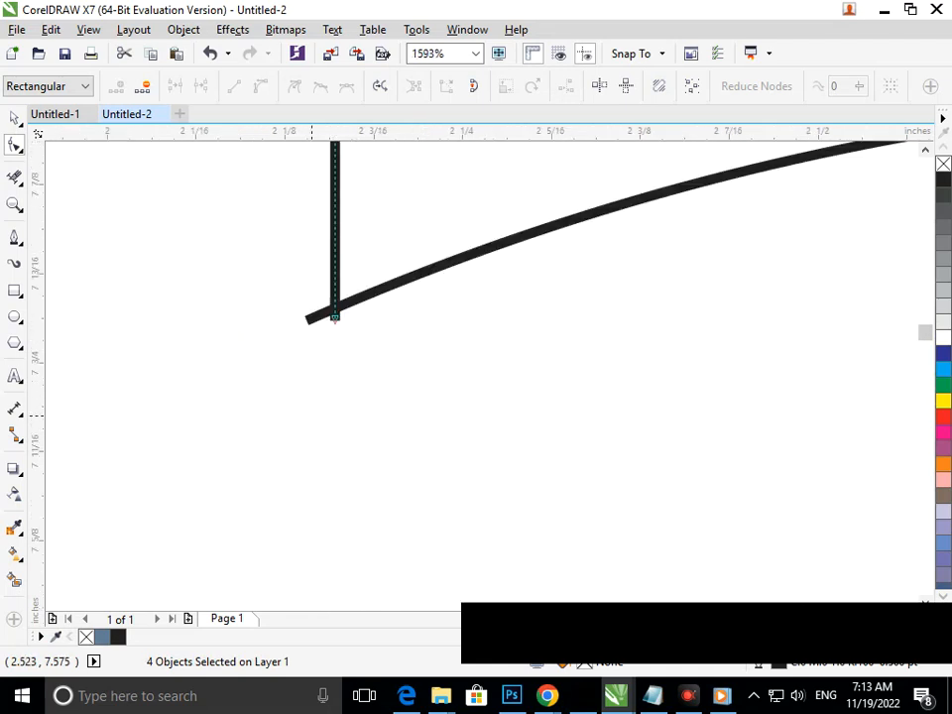
scroll(331, 342, "down", 8)
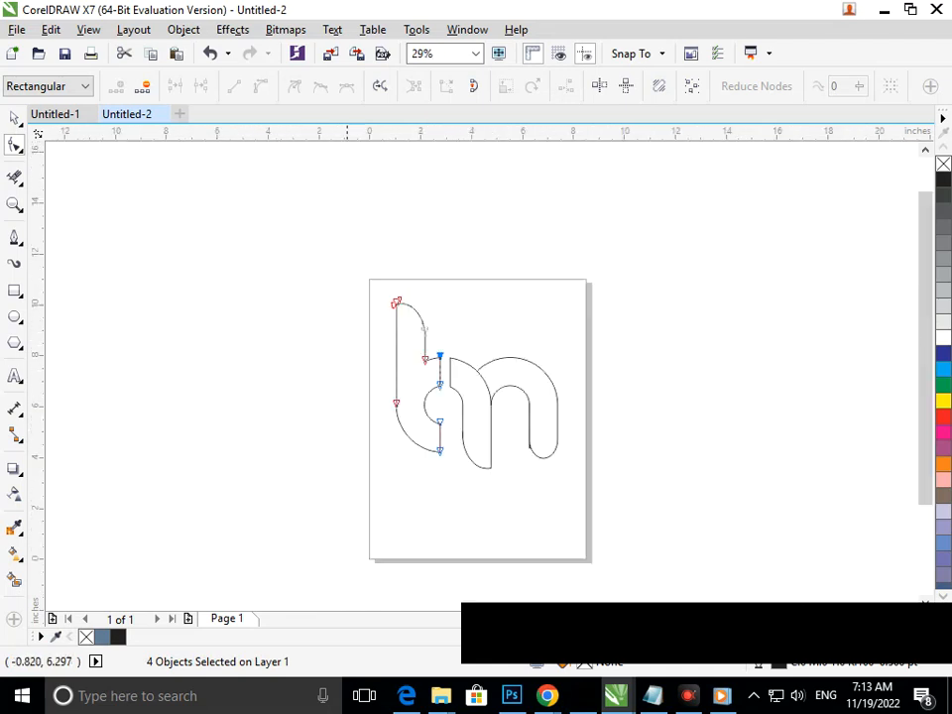
Step: Try to fill the left letter with Smart Fill, then undo the fill
left_click(15, 579)
left_click(462, 437)
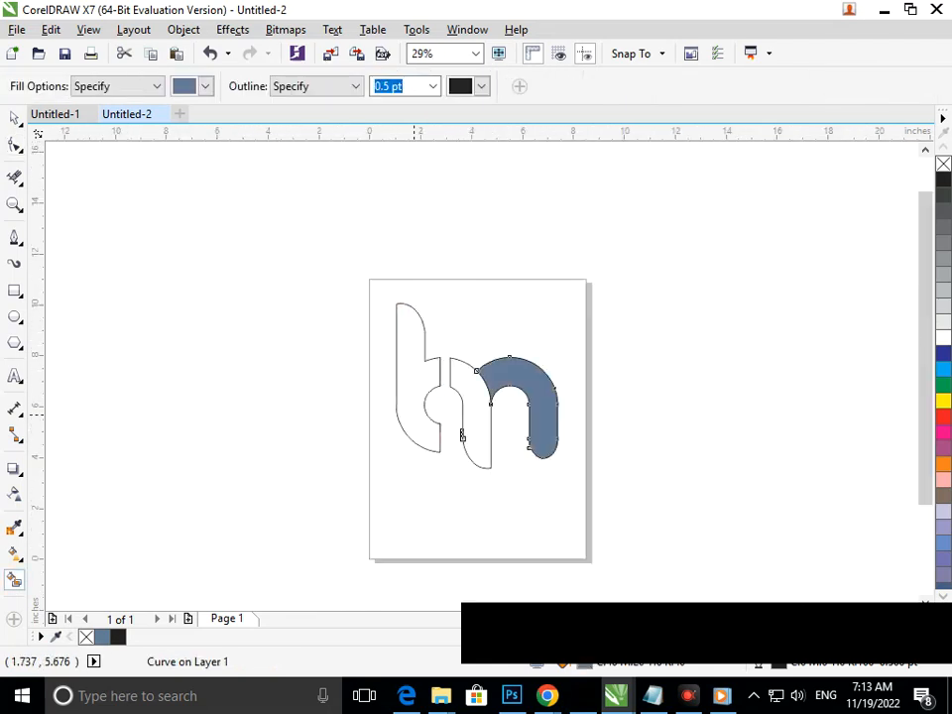
key("ctrl+z")
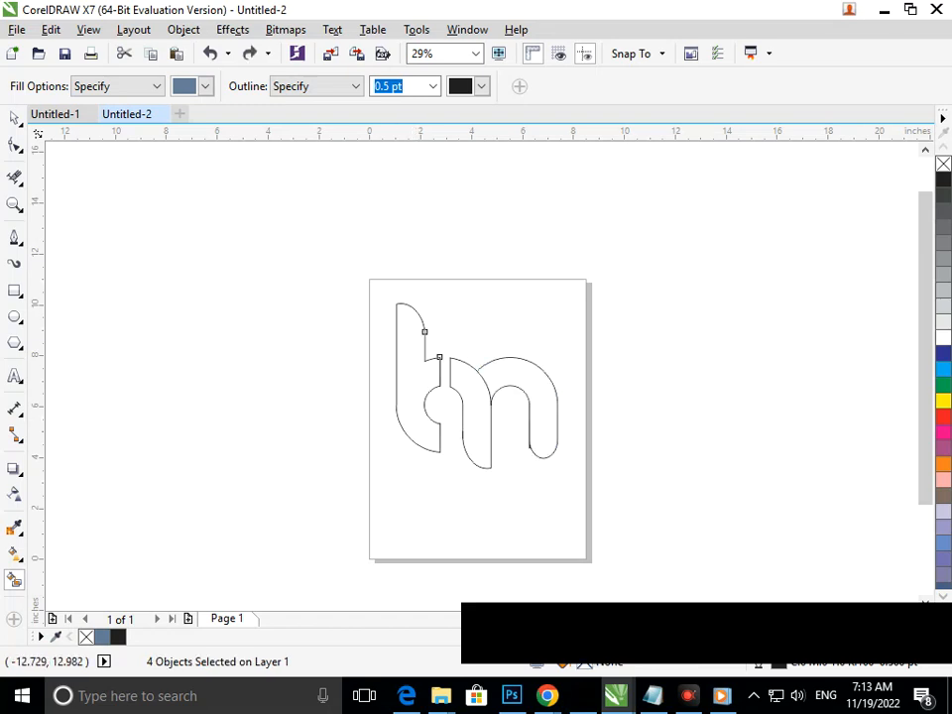
Step: Try converting all of the logo's outlines to objects and filling the left letter with Smart Fill, then undo the attempt
key("space")
left_click_drag(309, 241, 611, 530)
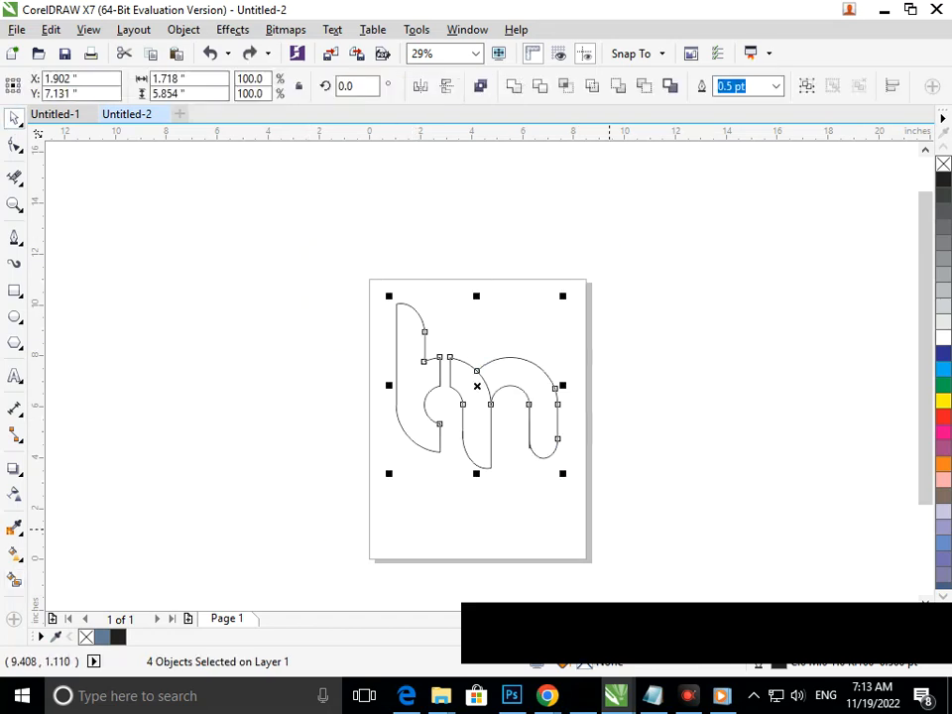
left_click(183, 29)
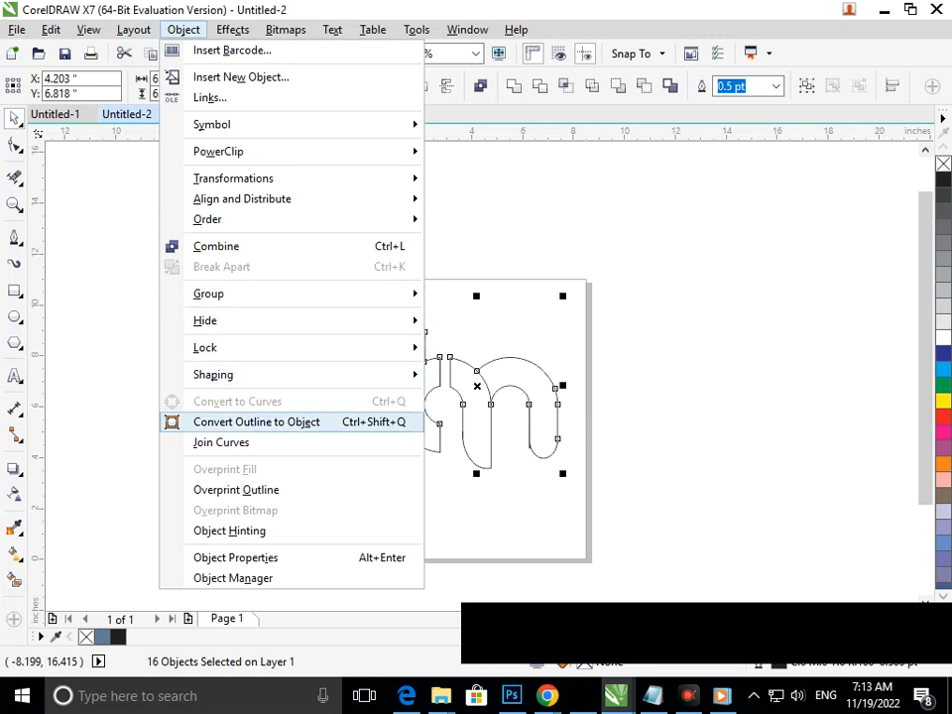
key("Return")
key("space")
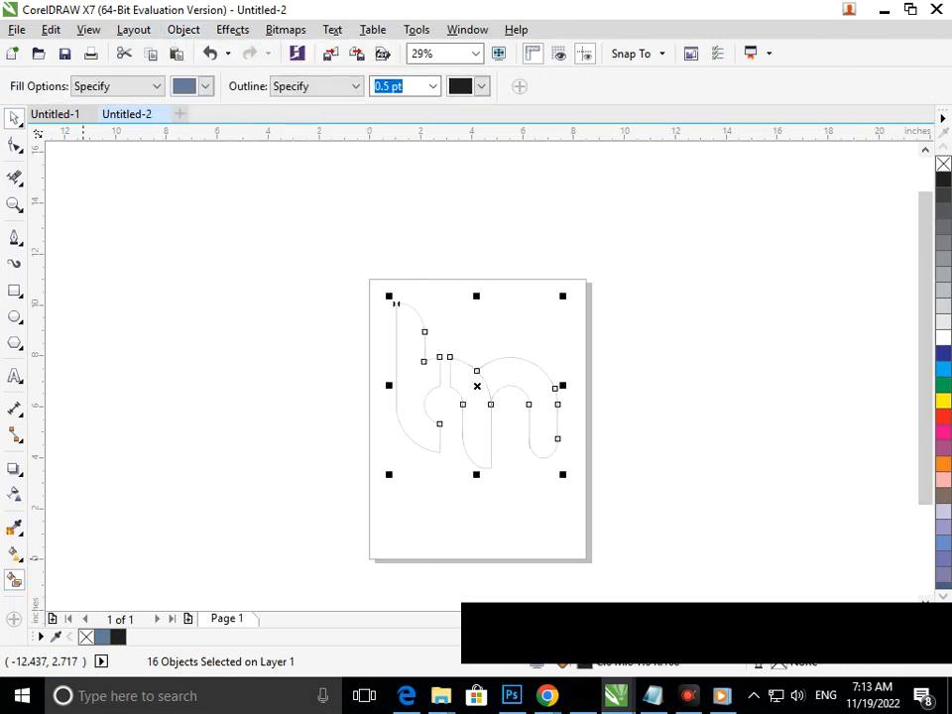
left_click(405, 403)
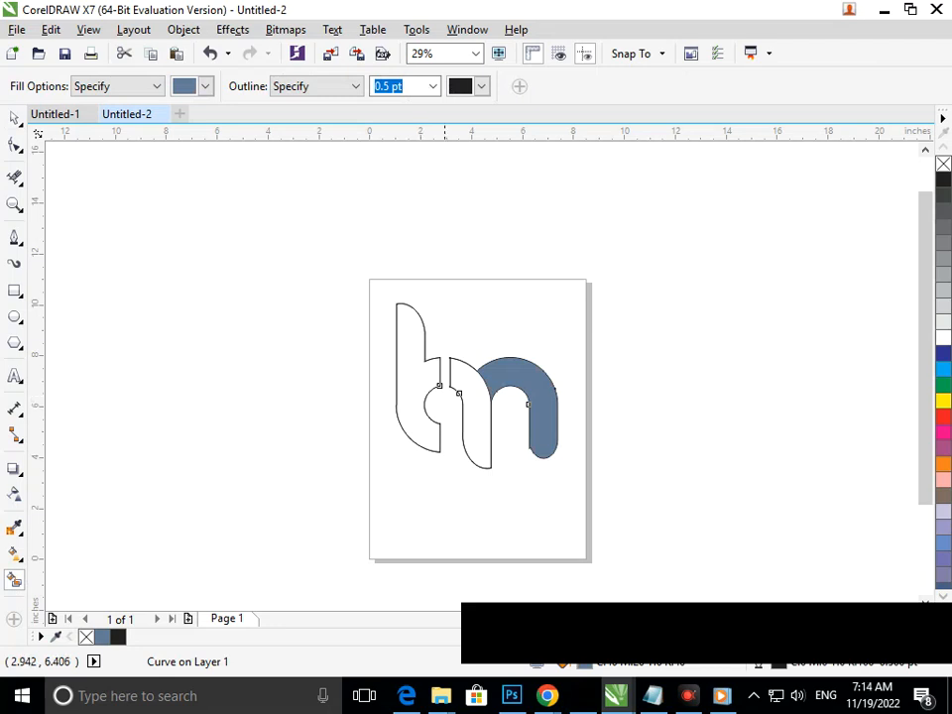
key("ctrl+z")
Step: Try to move the left letter's selected pieces away from the logo, then undo the move
key("F10")
key("space")
left_click_drag(372, 255, 464, 511)
left_click_drag(442, 430, 317, 469)
key("ctrl+z")
Step: Try to shift the large outer circle curve on its own, then undo the move
left_click(416, 517)
left_click(427, 416)
left_click_drag(426, 416, 430, 453)
key("ctrl+z")
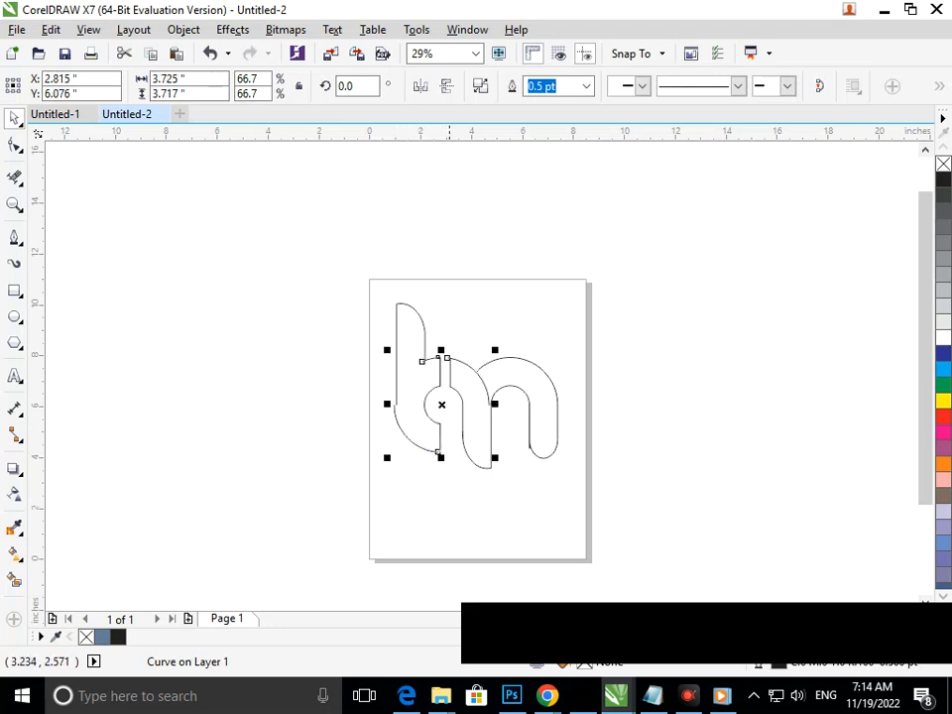
left_click(183, 29)
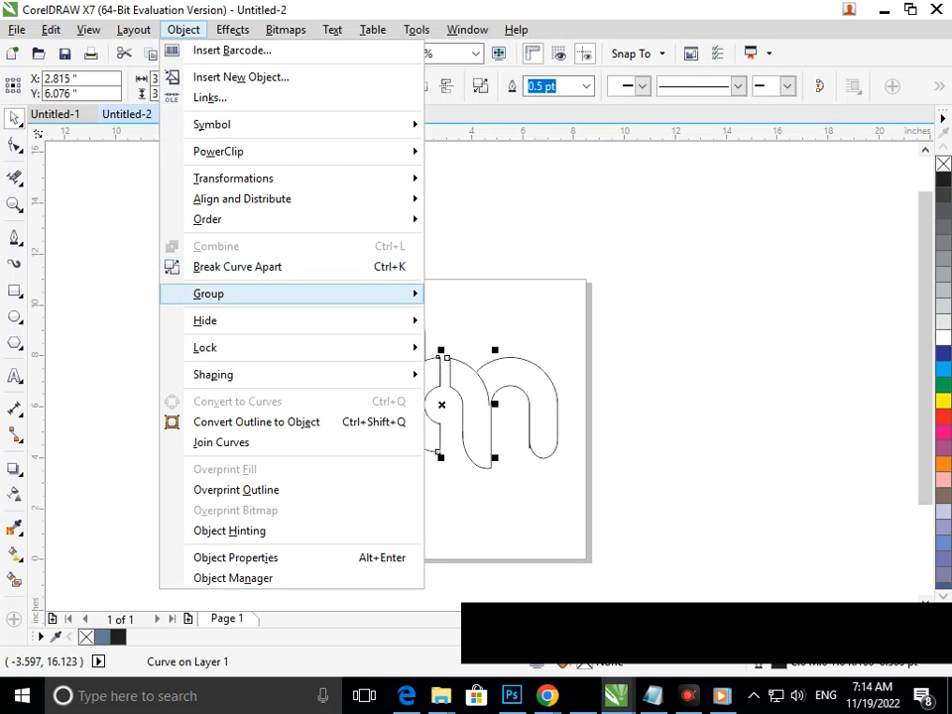
key("Escape")
key("Escape")
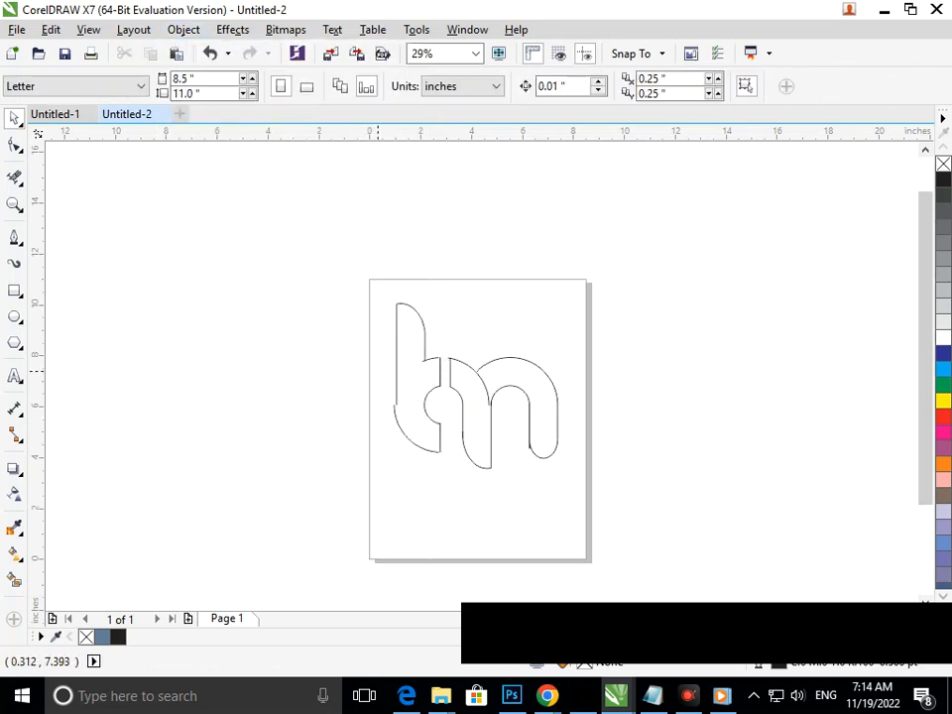
left_click(436, 356)
key("ctrl+z")
left_click_drag(439, 283, 597, 556)
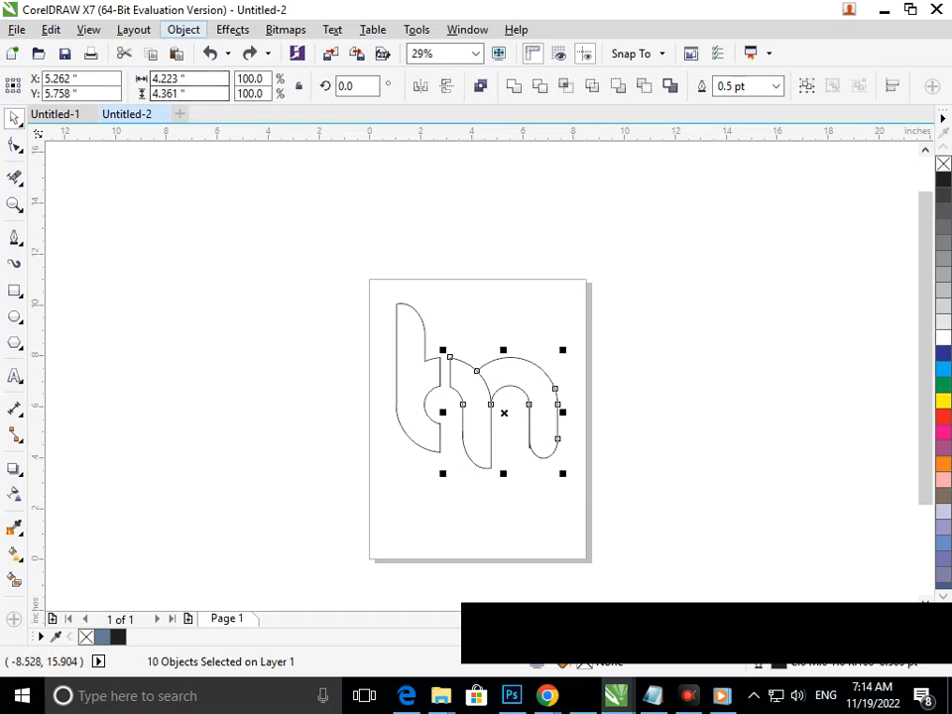
left_click(183, 30)
key("Escape")
left_click(311, 234)
left_click_drag(311, 234, 541, 511)
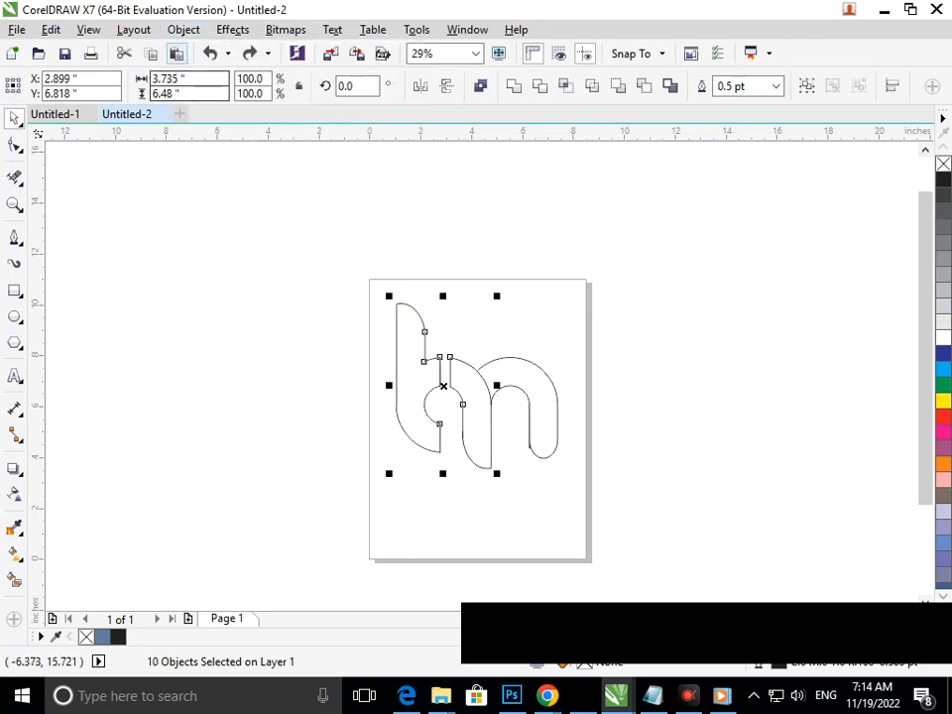
left_click(184, 29)
key("Escape")
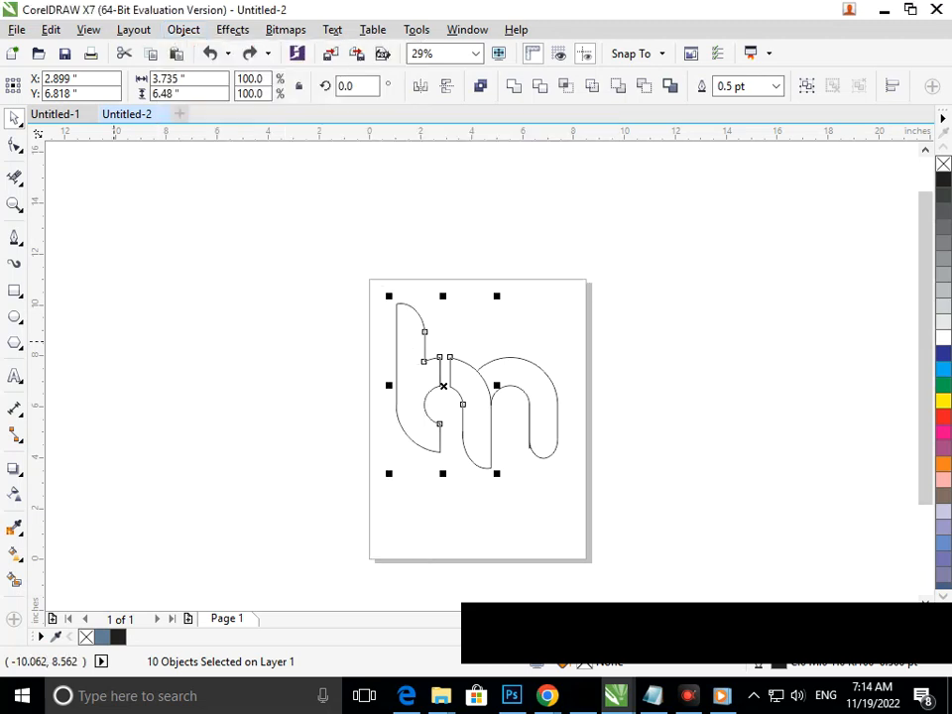
Step: Try to move the left letter's vertical edge, inner arc and outer arc one at a time, undoing the moves
left_click(394, 414)
left_click(397, 398)
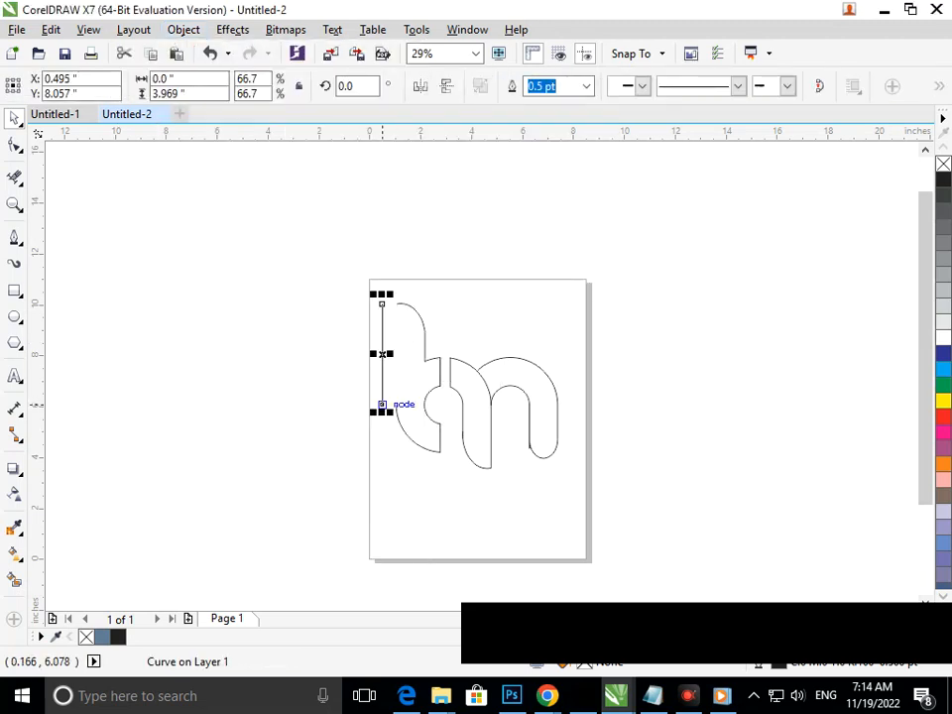
left_click(412, 419)
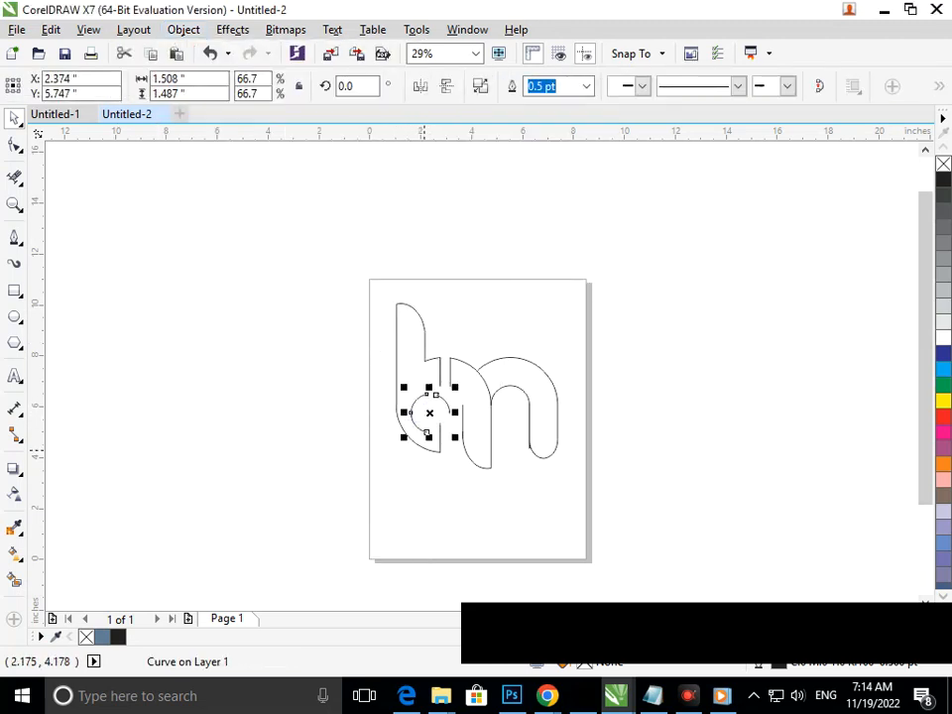
key("ctrl+z")
left_click_drag(424, 446, 407, 454)
key("ctrl+z")
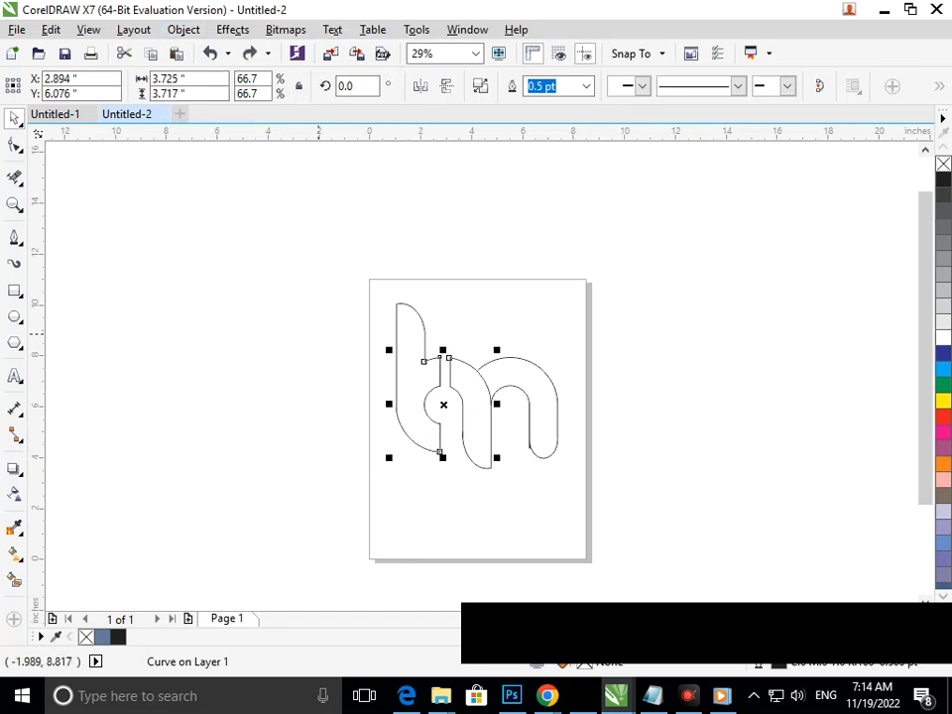
Step: Break the large outer circle curve apart into separate arcs and clear the selection
left_click(184, 28)
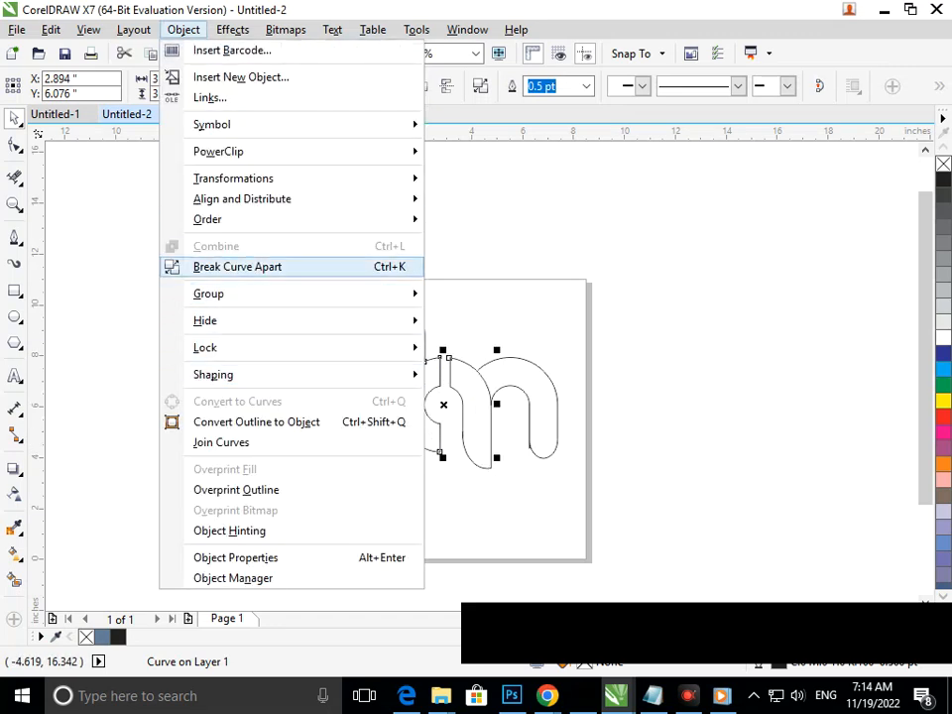
left_click(238, 267)
left_click(55, 506)
Step: Try Smart Fill on the logo's right stem, then undo the fill
left_click(14, 579)
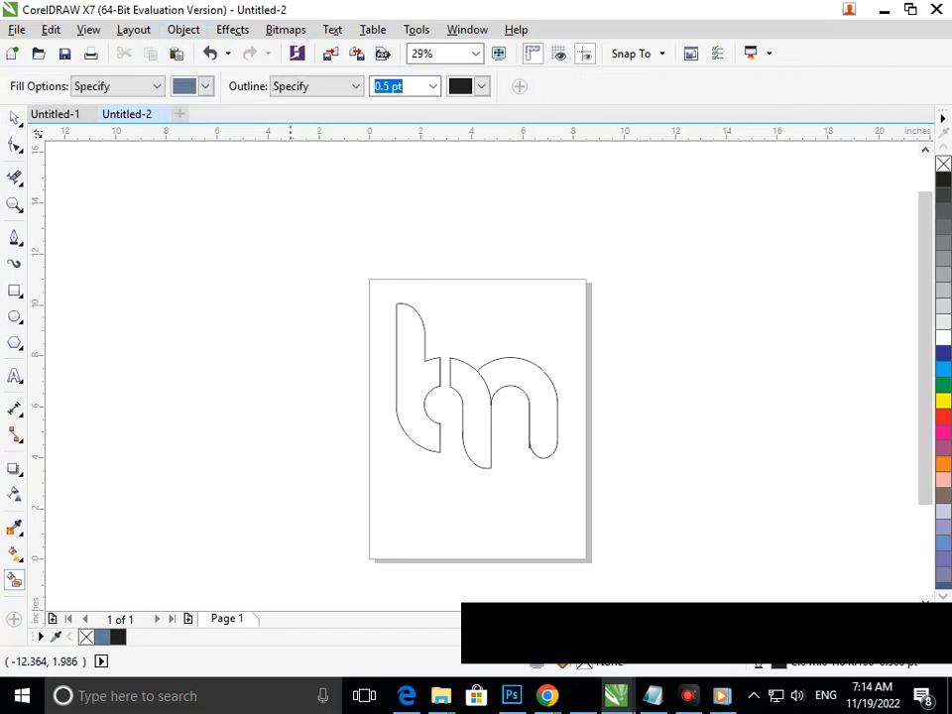
left_click(542, 420)
key("ctrl+z")
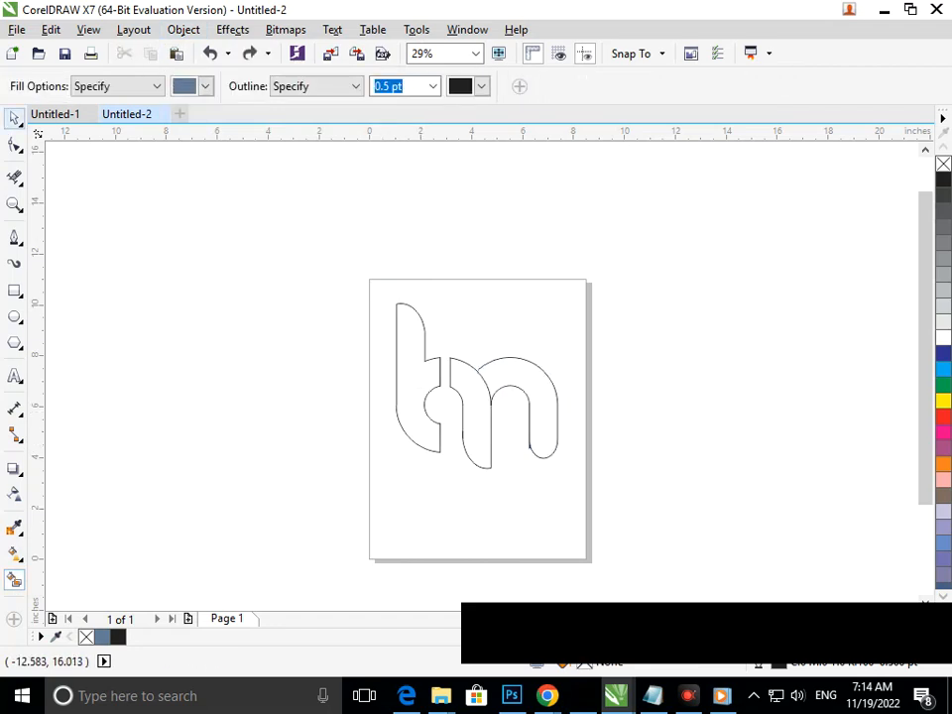
Step: Try to move the left letter together with the adjacent short vertical edge, then undo the move and clear the selection
left_click(14, 117)
left_click_drag(344, 266, 454, 455)
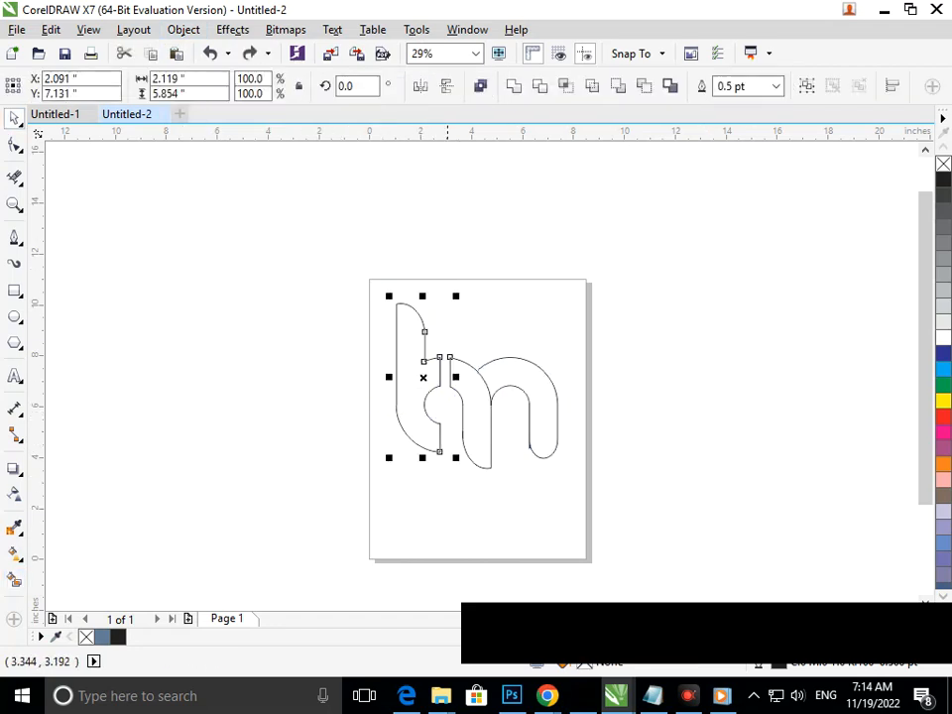
left_click_drag(425, 378, 282, 355)
key("ctrl+z")
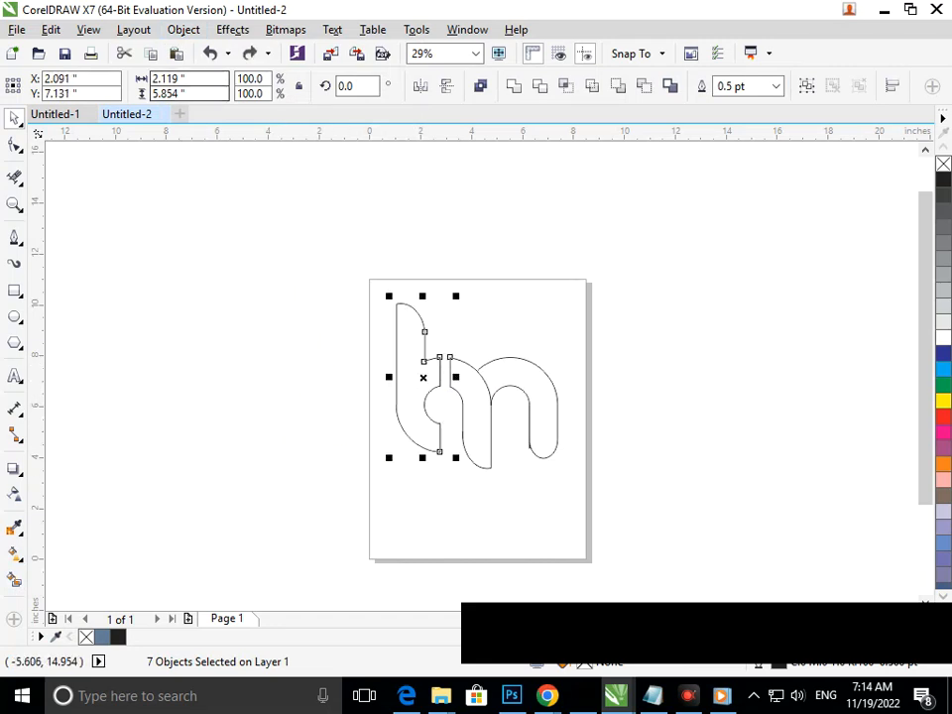
left_click(184, 29)
left_click(184, 29)
left_click(258, 345)
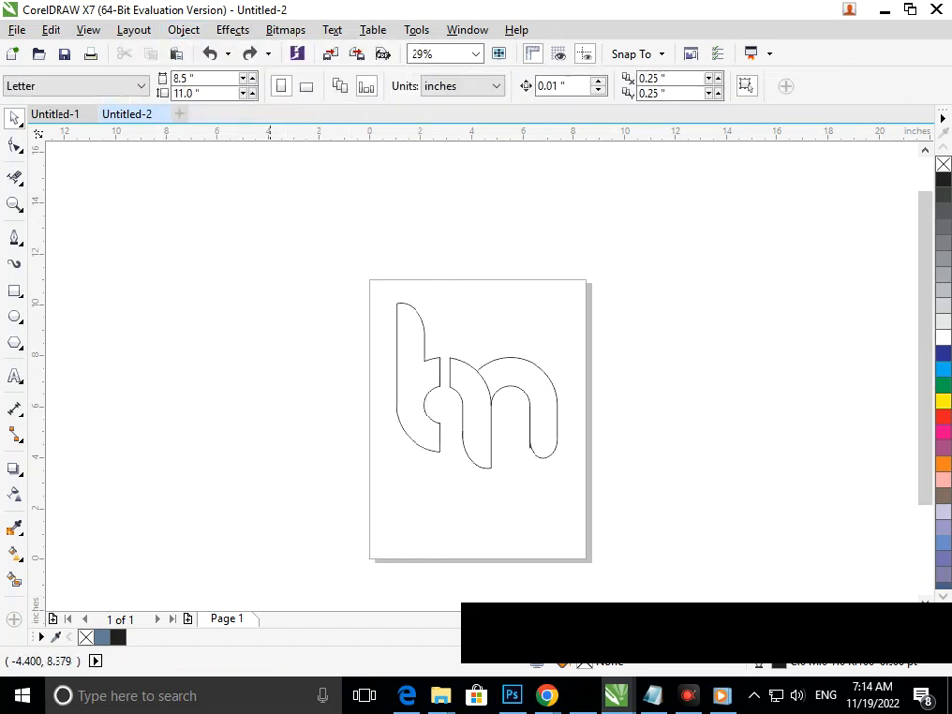
Step: Try to move the left letter's six selected pieces off the page without the inner arc, then undo the move
left_click_drag(313, 212, 652, 507)
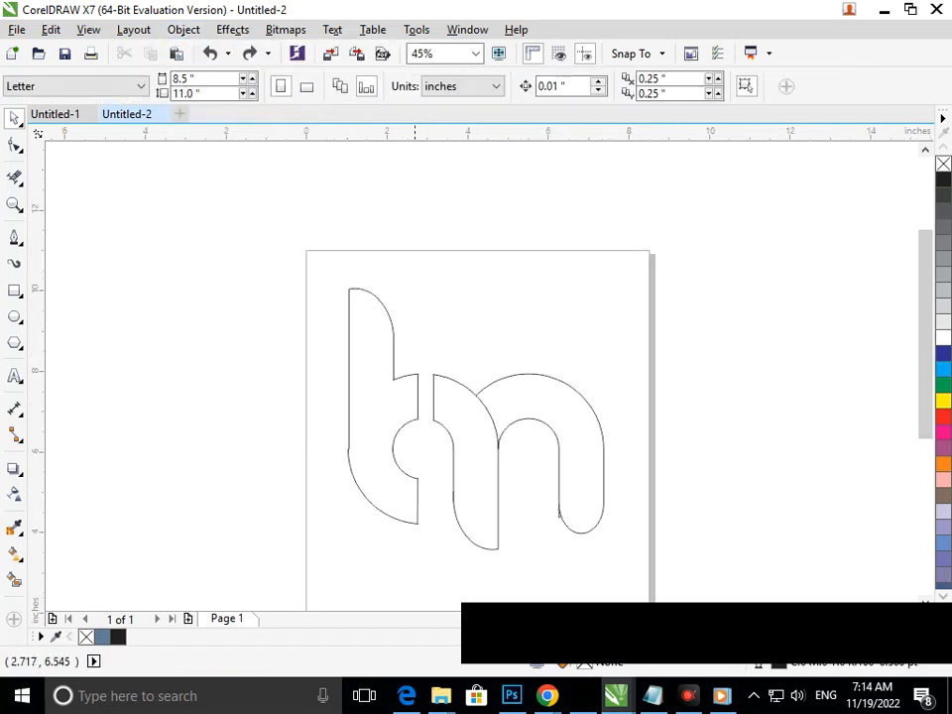
scroll(407, 417, "up", 3)
left_click_drag(527, 396, 527, 397)
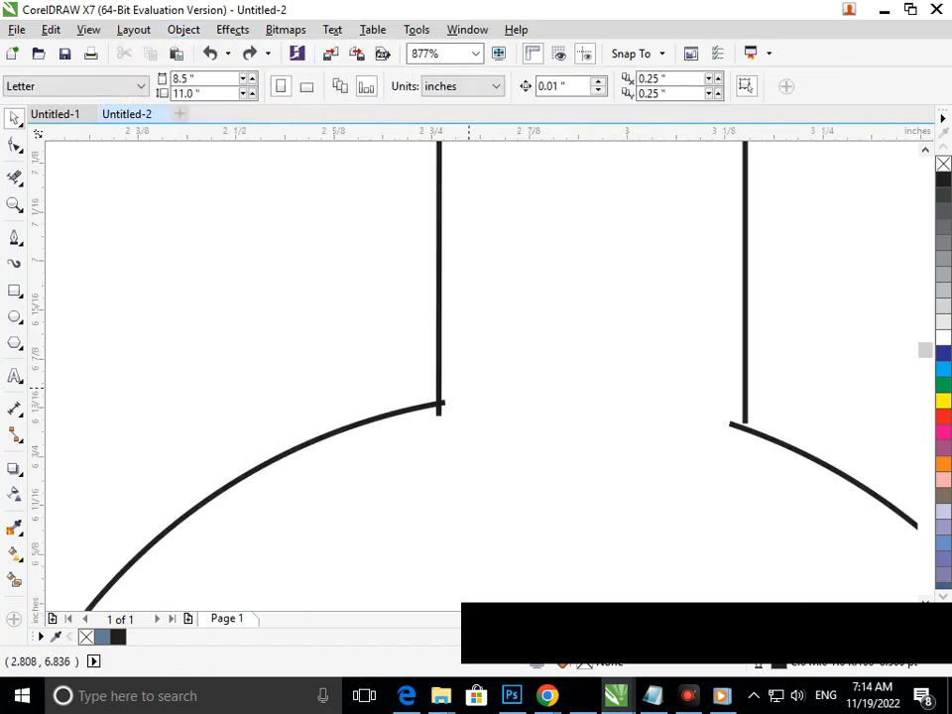
key("F3")
key("F3")
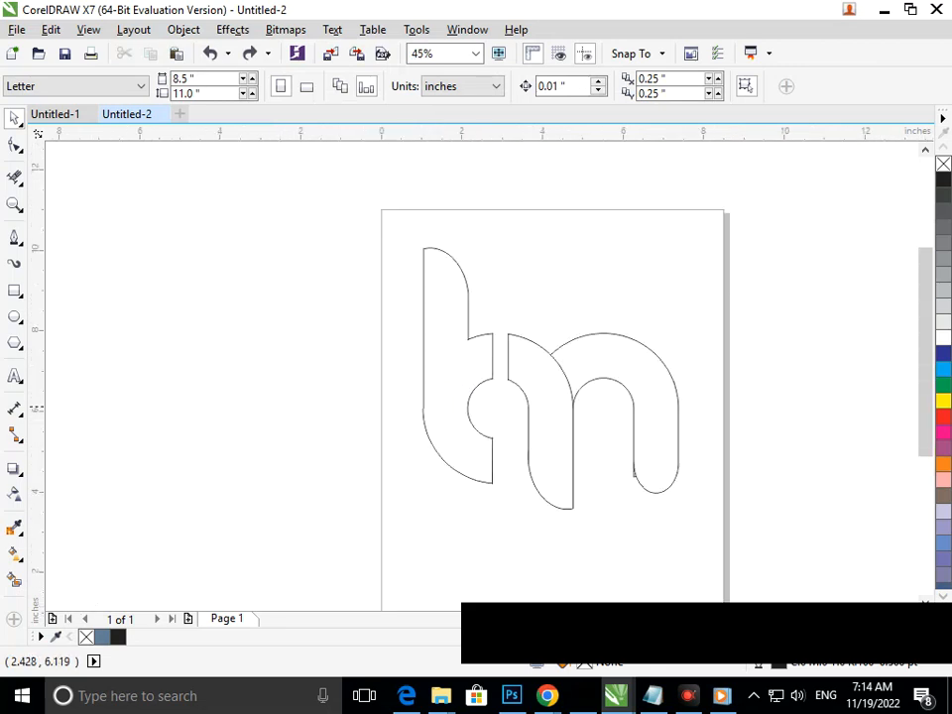
left_click_drag(344, 195, 502, 568)
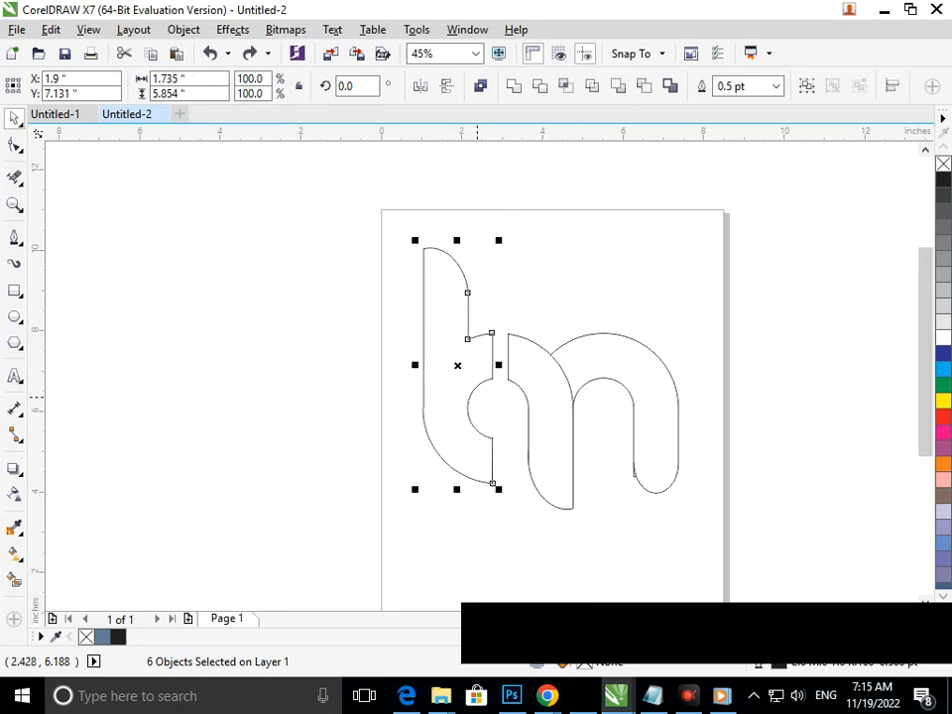
left_click_drag(462, 369, 237, 354)
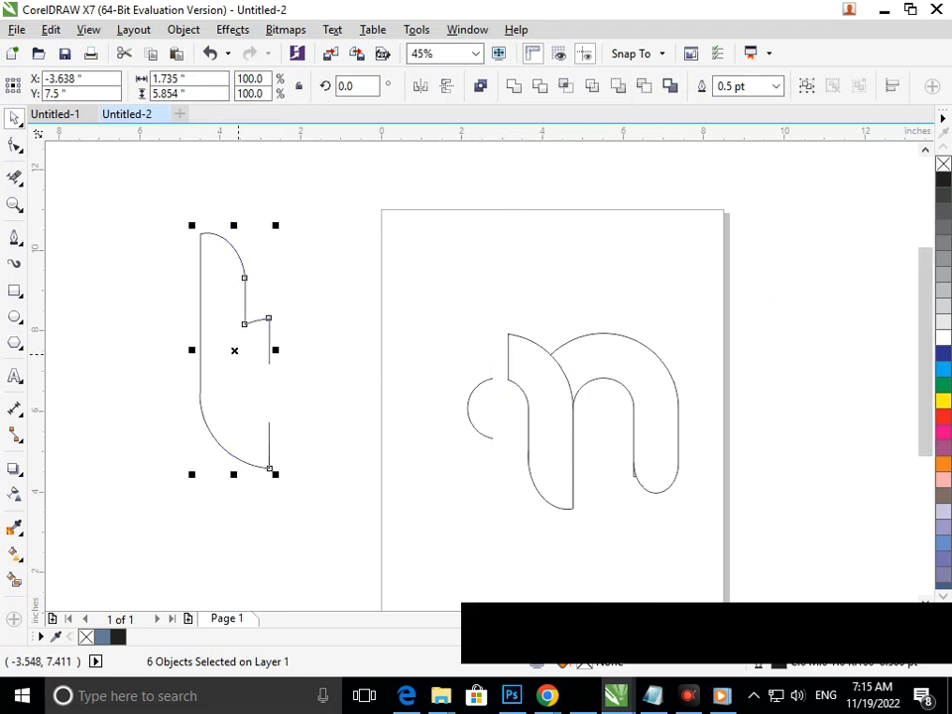
key("ctrl+z")
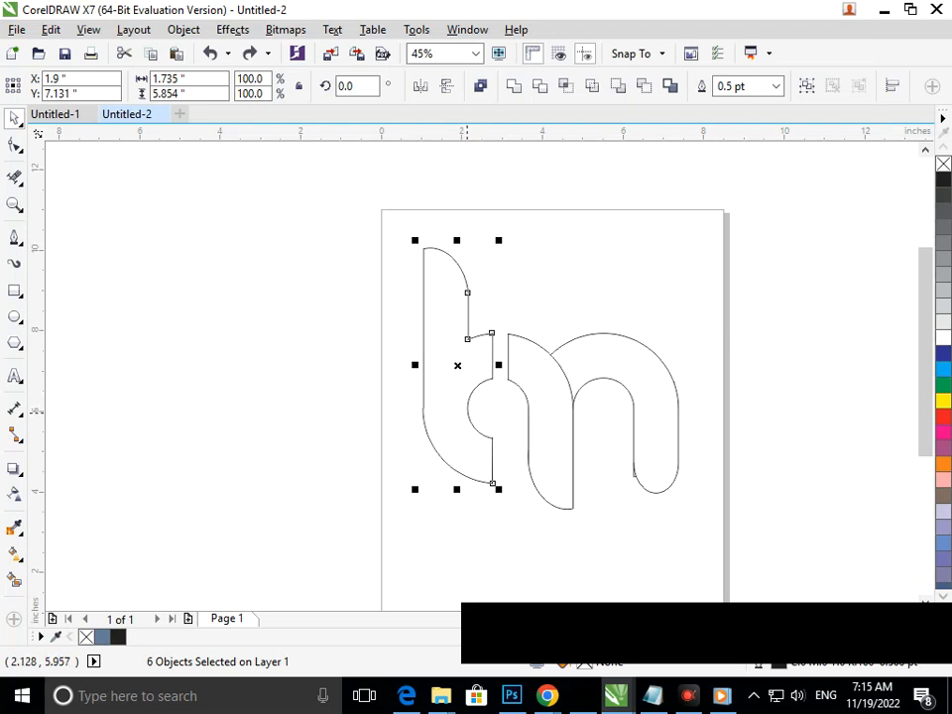
Step: Try to move the left letter together with the inner circle curve, then undo the move and clear the selection
left_click(467, 413, "shift")
left_click_drag(475, 367, 279, 343)
key("ctrl+z")
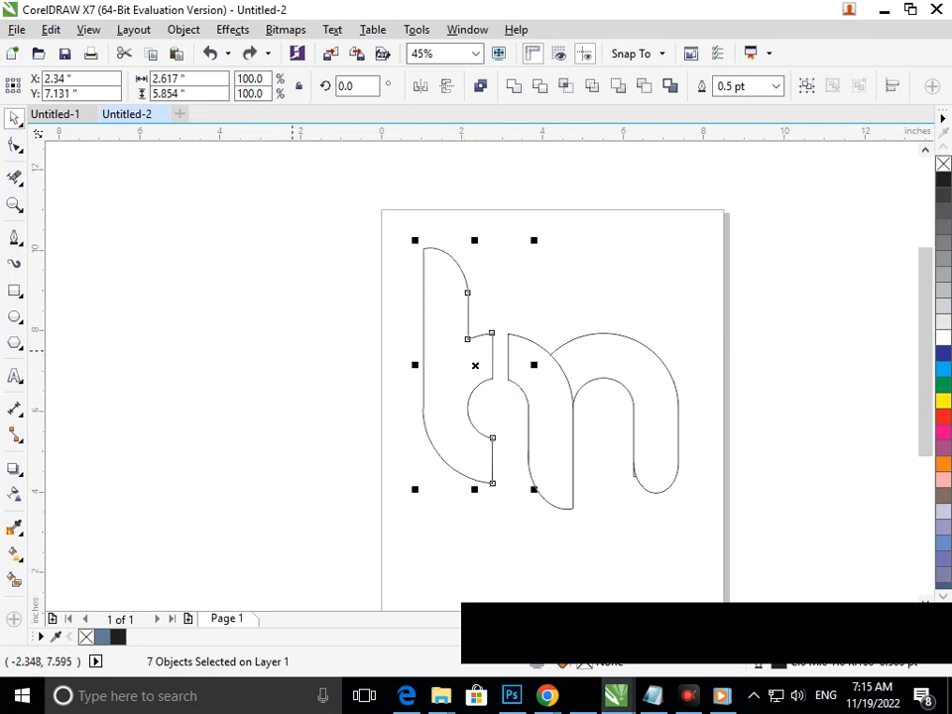
left_click(306, 425)
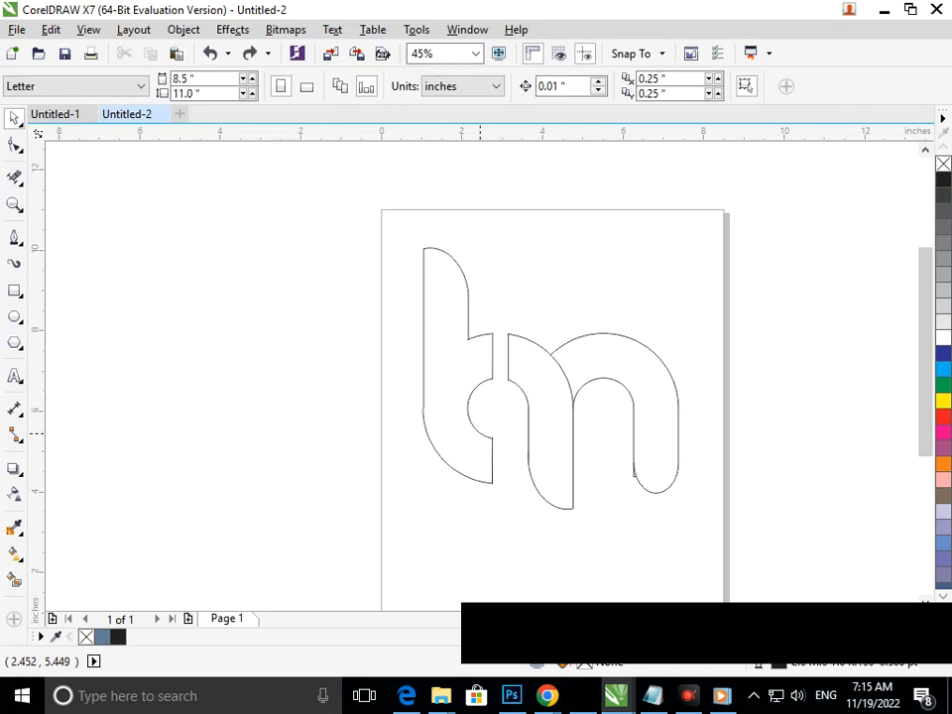
Step: Break the small inner circle curve apart into separate arcs and clear the selection
left_click(479, 433)
left_click(184, 29)
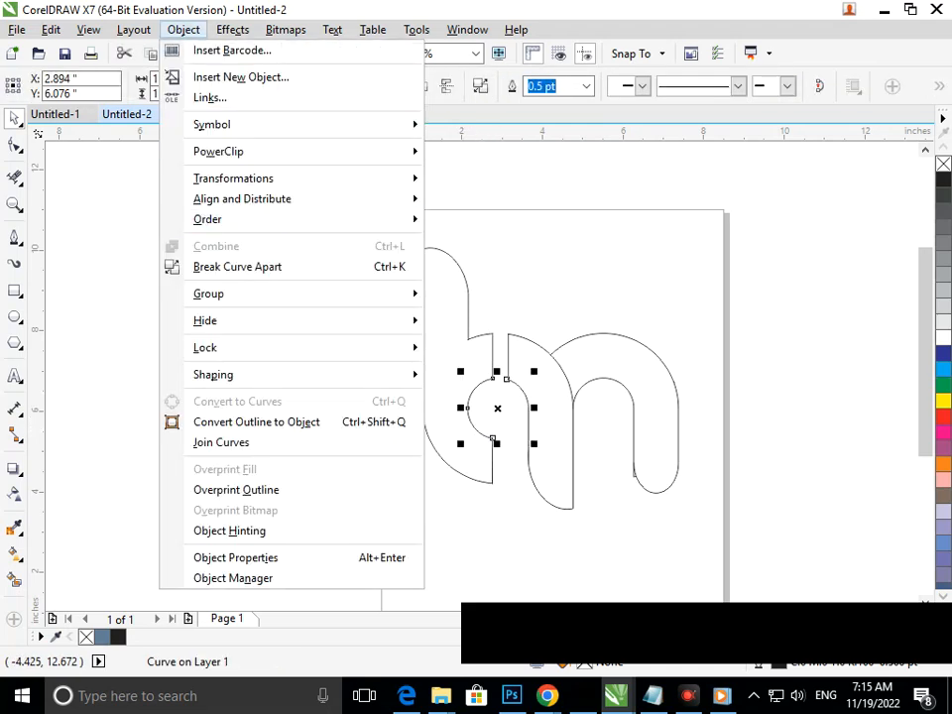
left_click(238, 267)
left_click(368, 360)
Step: Try to move eight pieces off the page, including the middle stem's short vertical edge, then undo the move
left_click_drag(364, 200, 513, 537)
left_click_drag(462, 367, 268, 350)
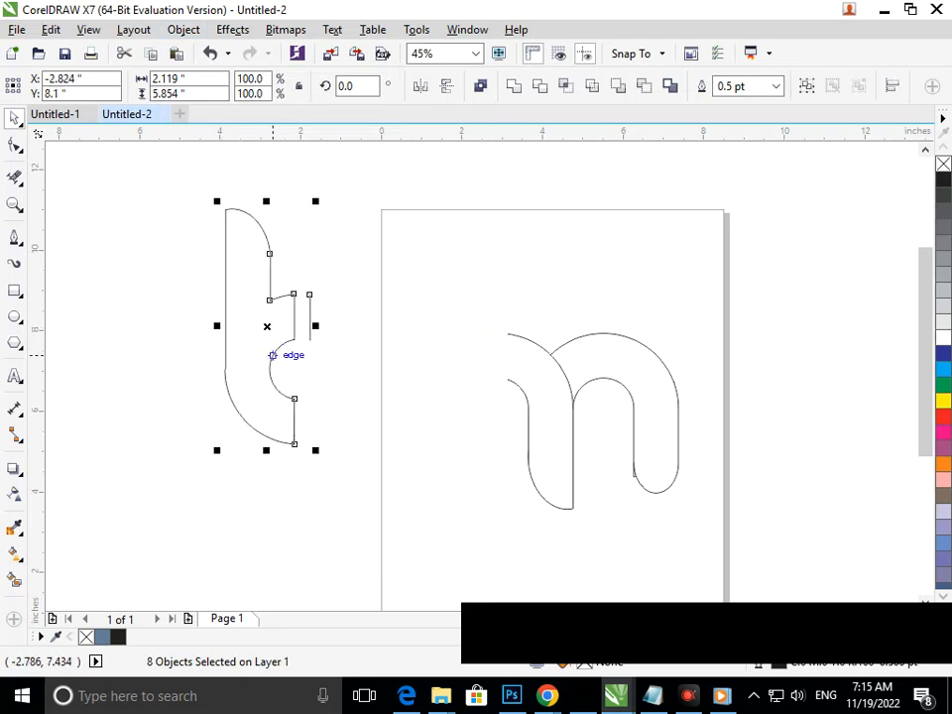
key("ctrl+z")
Step: Move the left letter's seven pieces off the page and apply dark blue as their fill and outline colour
left_click_drag(383, 195, 502, 524)
left_click_drag(461, 365, 227, 353)
left_click(943, 353)
right_click(942, 353)
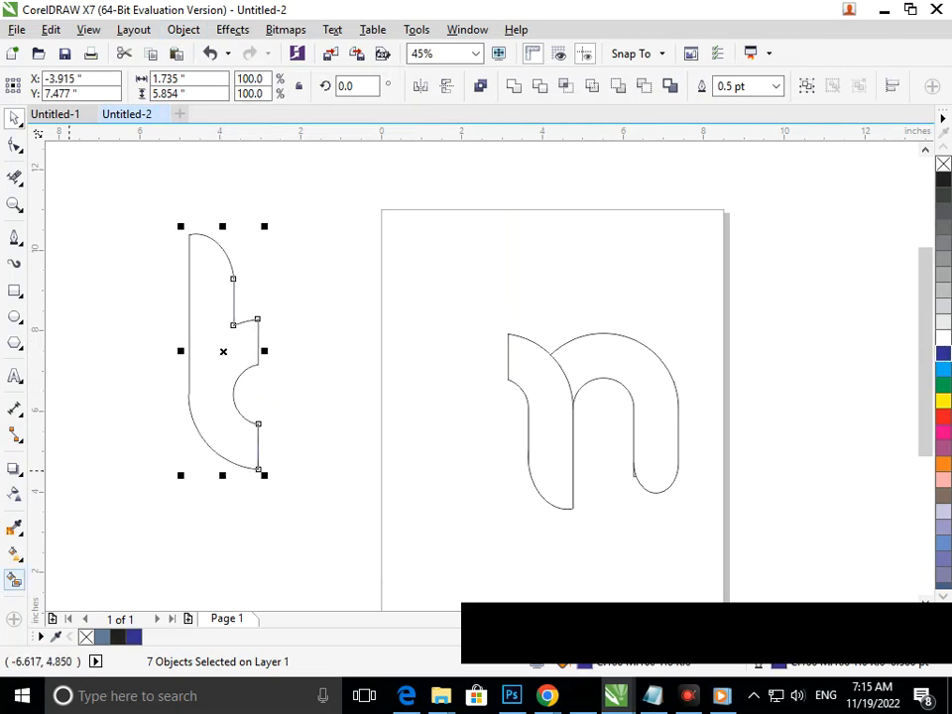
Step: Try to fill the separated left letter with Smart Fill, then undo the fill
left_click(14, 580)
left_click(237, 404)
key("ctrl+z")
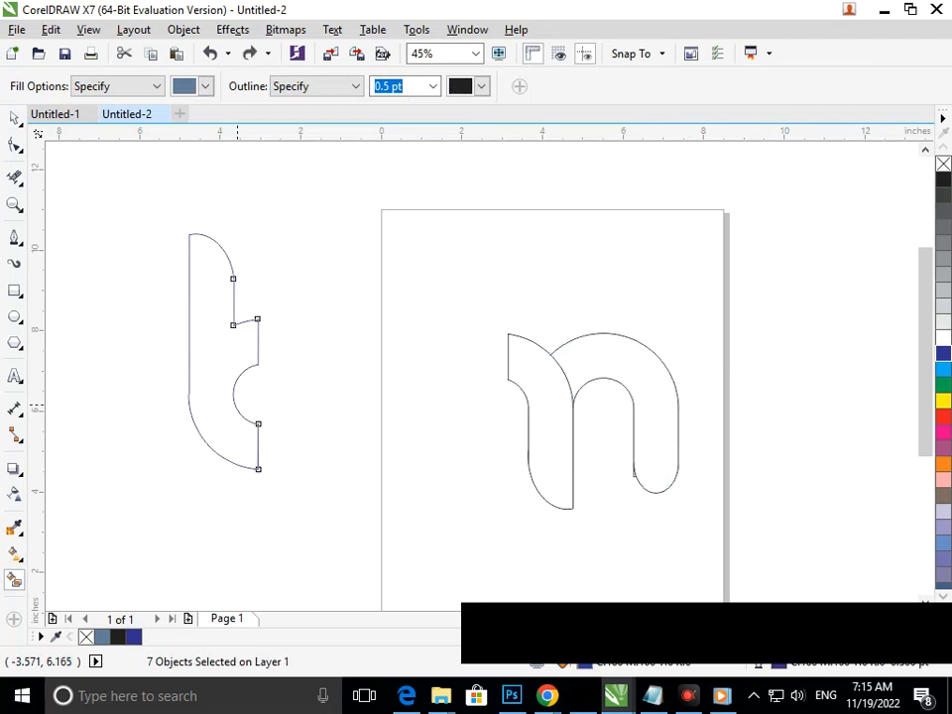
Step: Extend the lower end of the left letter's long straight edge to meet the large outer curve, closing the outline gap
left_click_drag(264, 426, 305, 457)
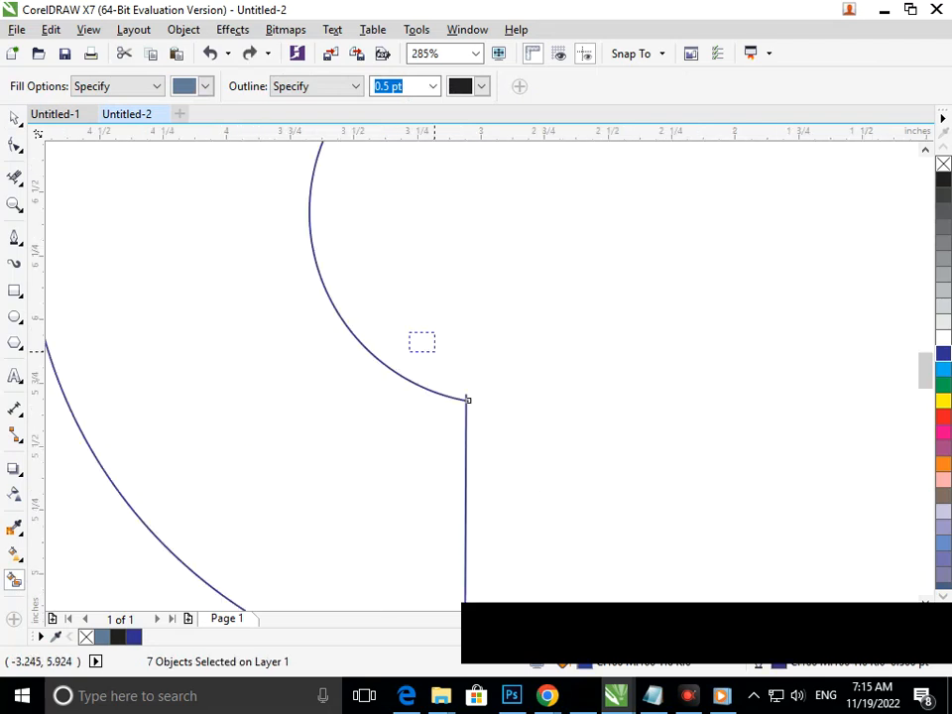
scroll(422, 342, "down", 5)
scroll(294, 443, "up", 6)
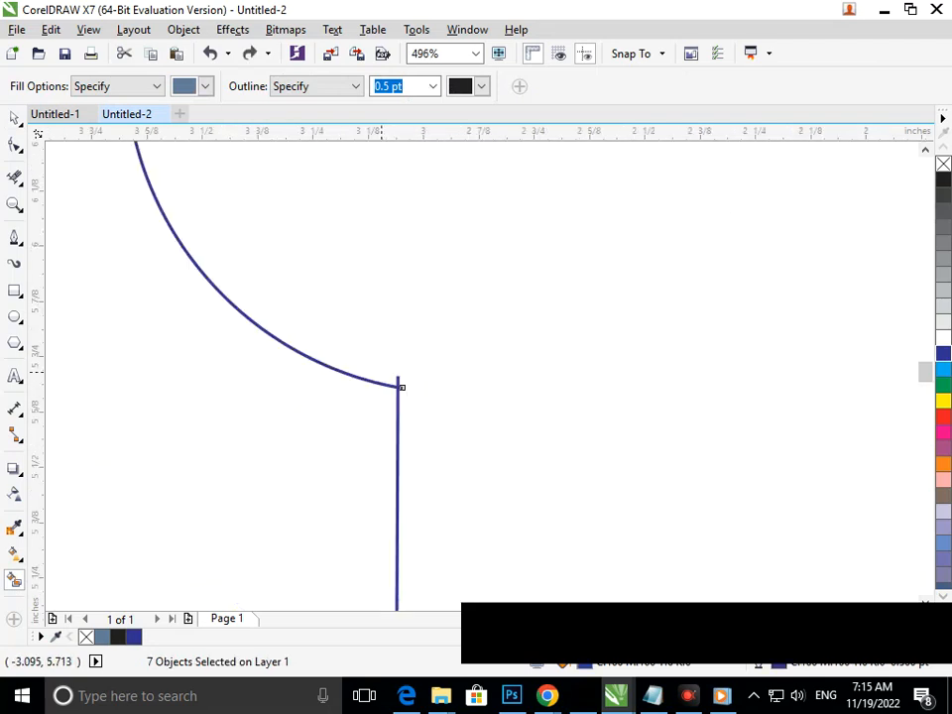
scroll(381, 373, "down", 6)
scroll(203, 407, "up", 7)
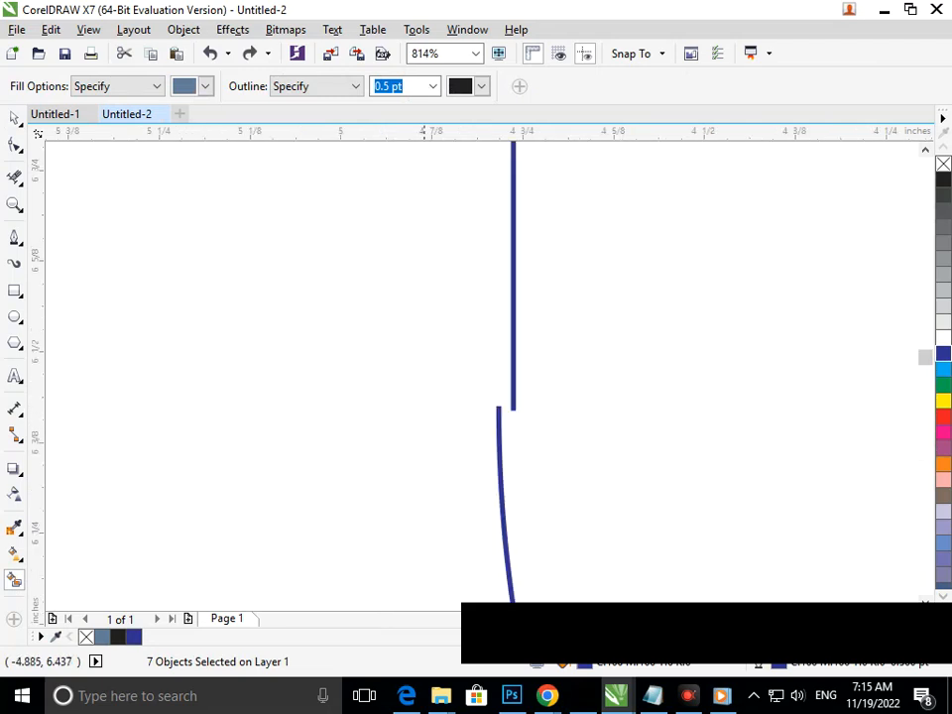
key("F10")
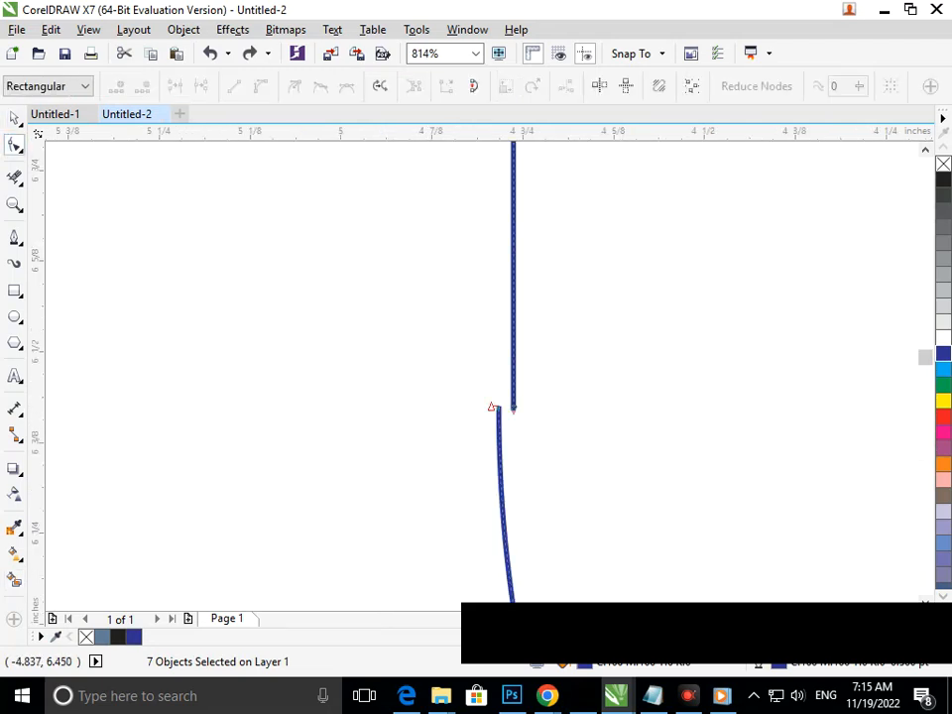
left_click_drag(507, 408, 491, 424)
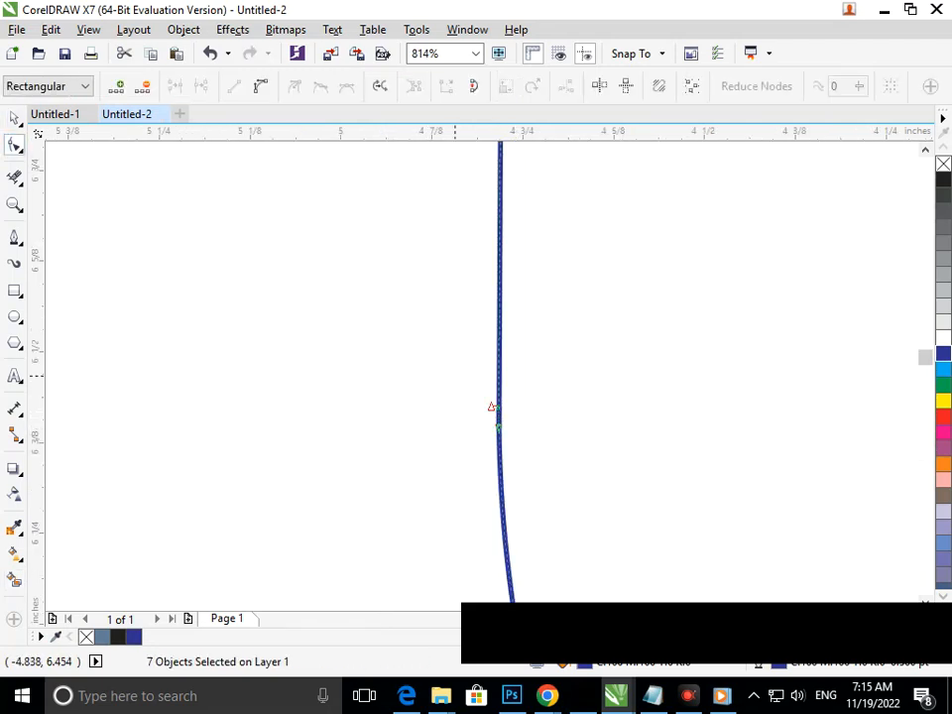
Step: Fill the separated left letter and the right arch on the page with blue-grey using Smart Fill
scroll(449, 398, "down", 7)
scroll(361, 355, "down", 2)
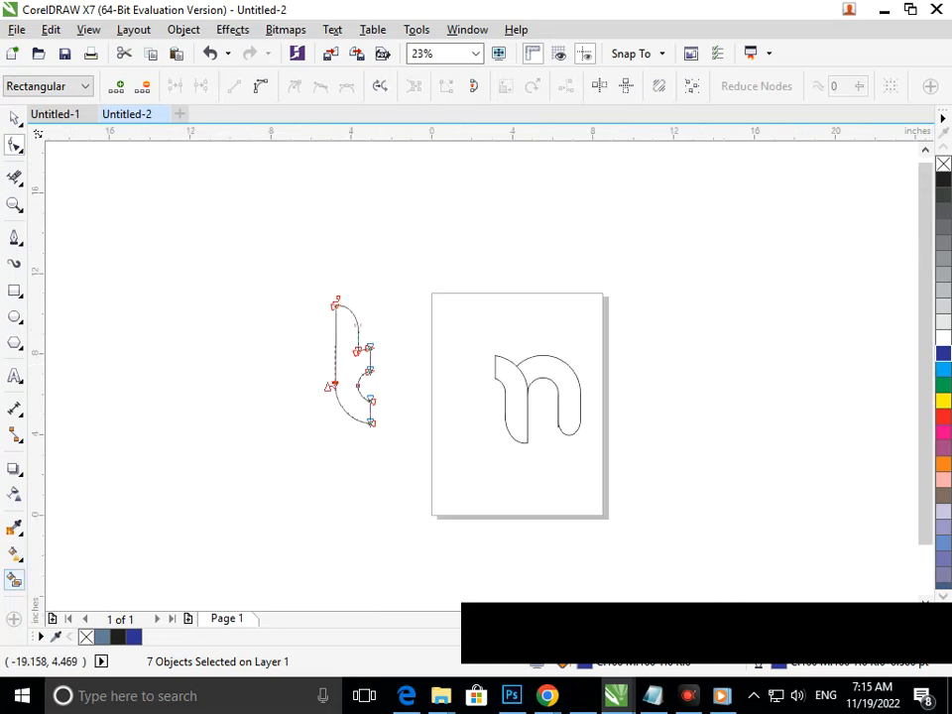
left_click(14, 579)
left_click(346, 379)
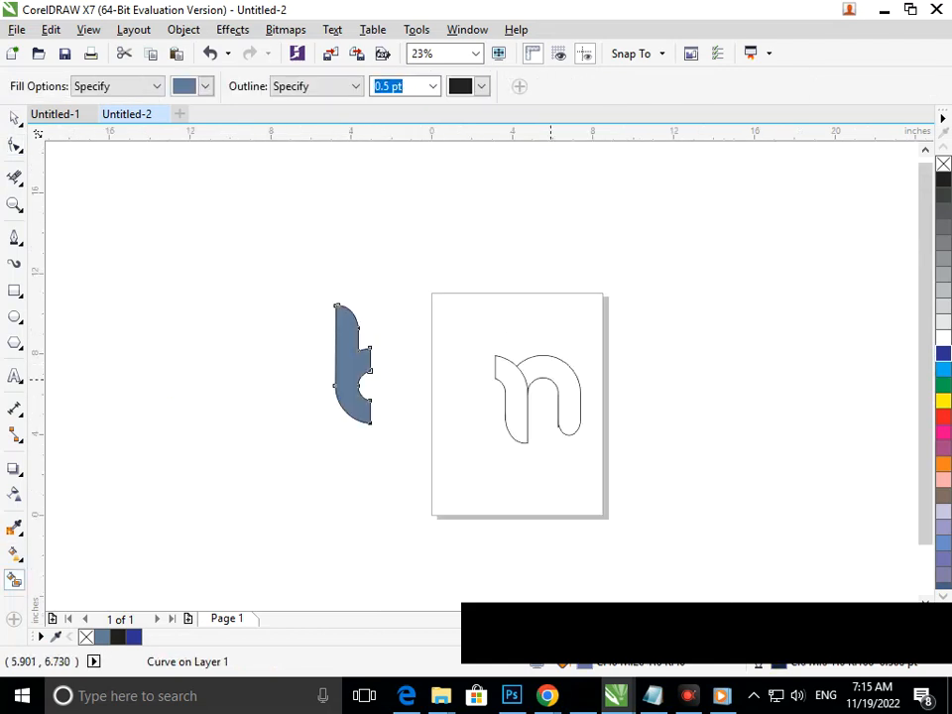
left_click(530, 402)
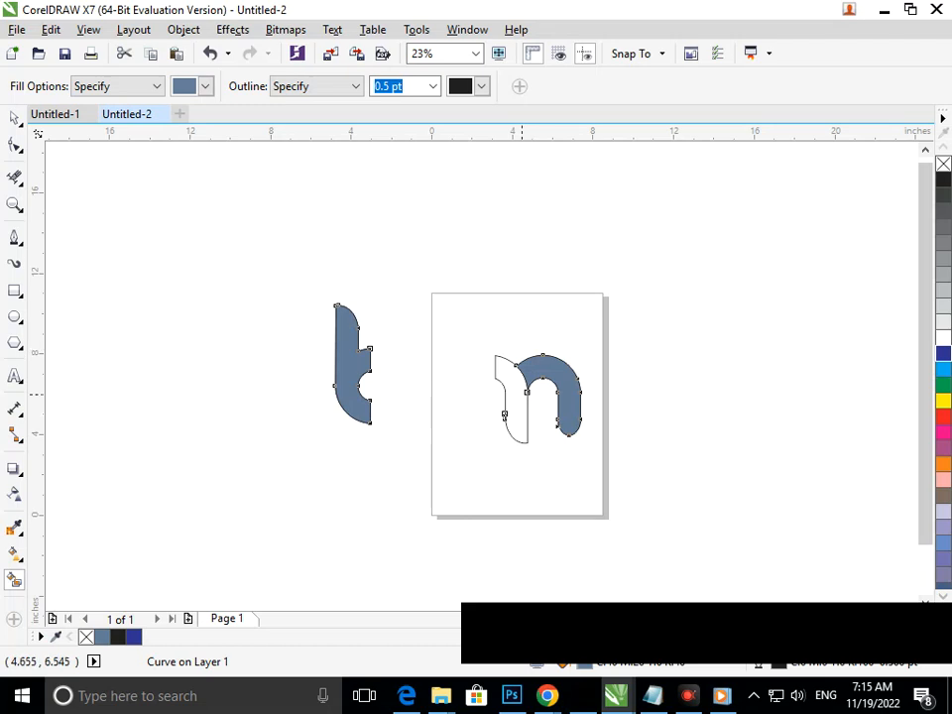
Step: Extend the lower end of the middle stem's short vertical edge past the inner curve, closing the outline gap
key("F2")
left_click_drag(456, 335, 590, 436)
scroll(513, 418, "up", 3)
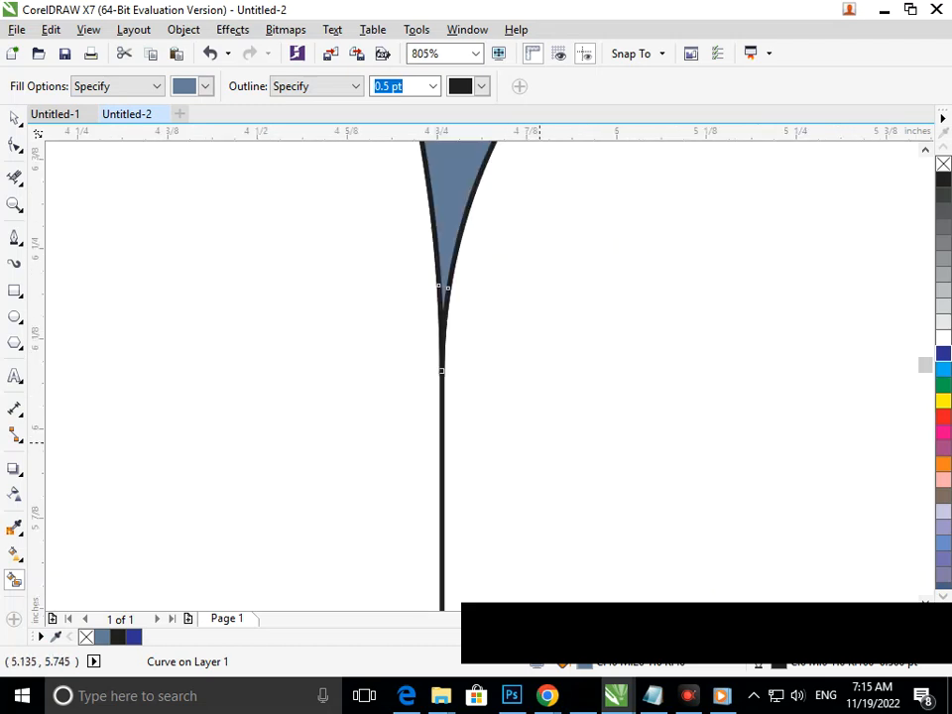
scroll(416, 372, "down", 3)
scroll(342, 222, "up", 5)
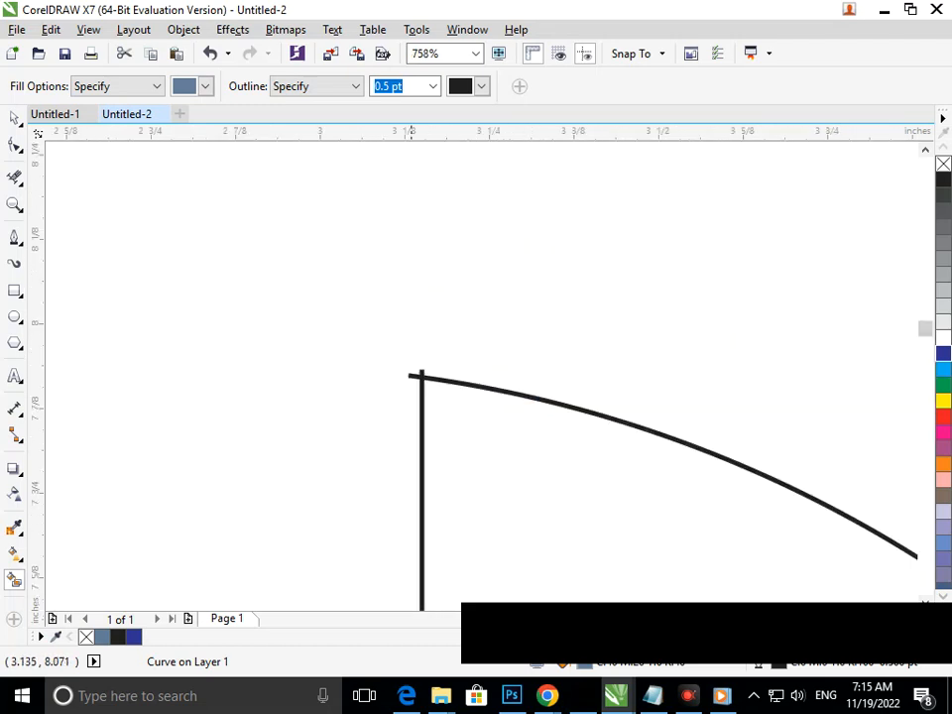
scroll(455, 387, "down", 5)
left_click_drag(336, 325, 388, 363)
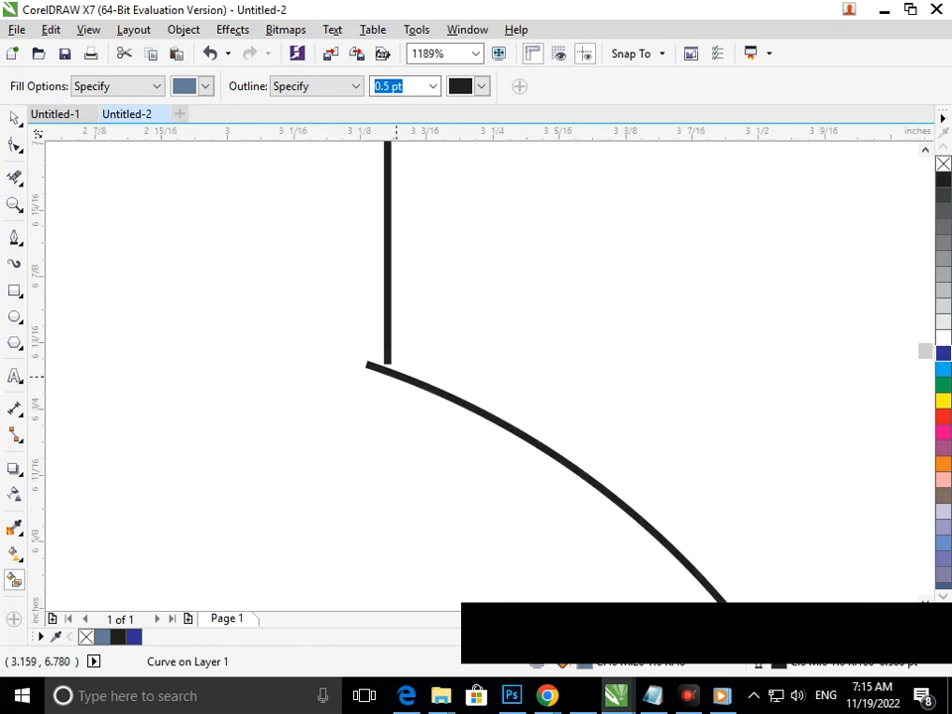
left_click(14, 145)
left_click(389, 342)
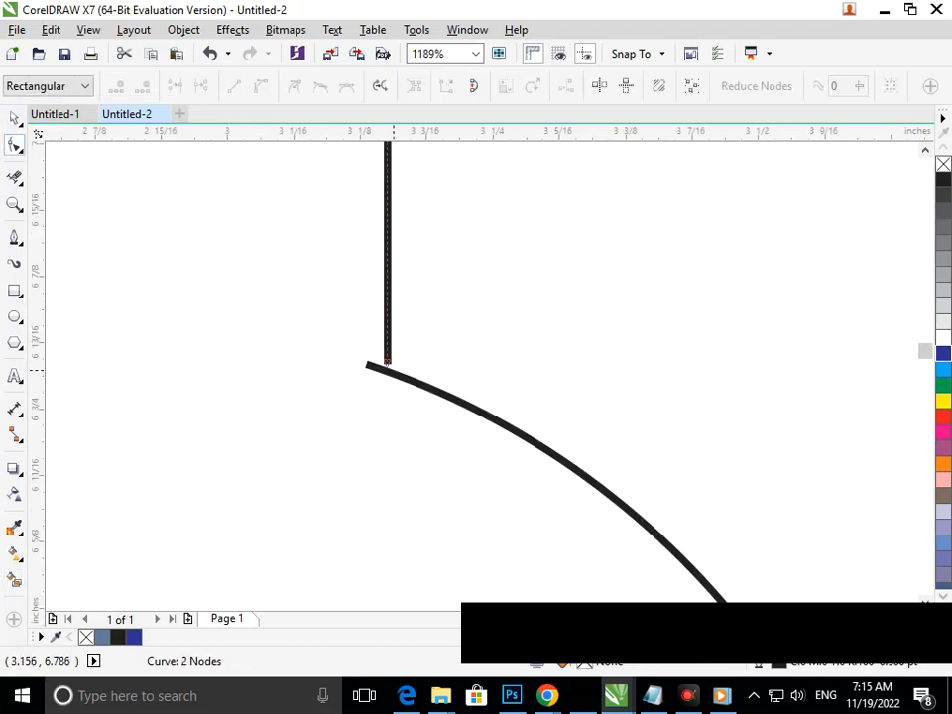
left_click_drag(387, 363, 383, 403)
Step: Fill the middle stem with the same blue-grey using Smart Fill
scroll(383, 404, "down", 10)
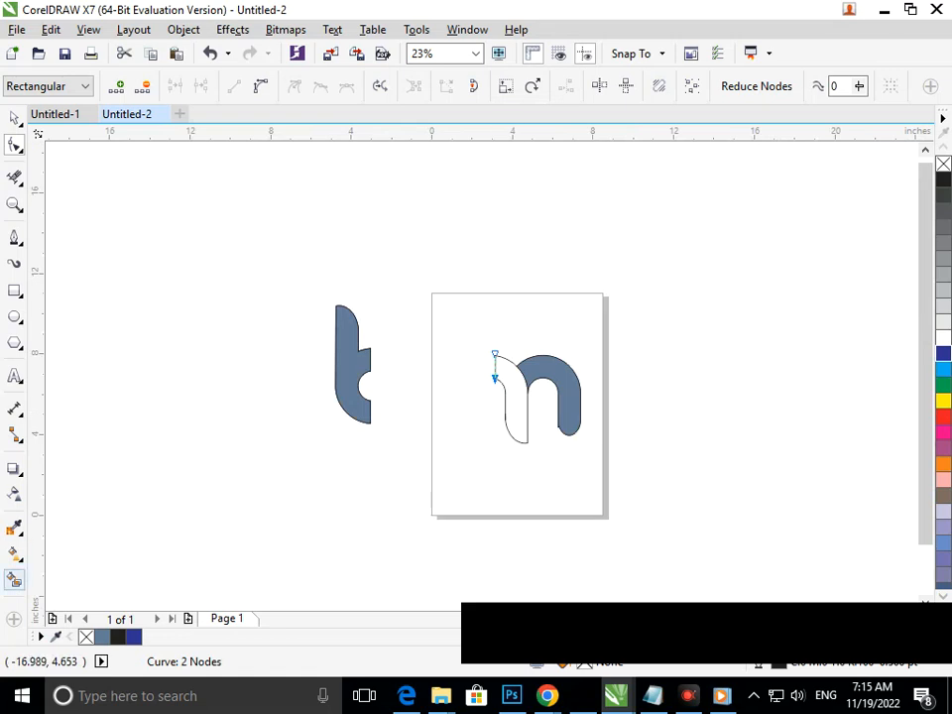
left_click(15, 581)
left_click(513, 403)
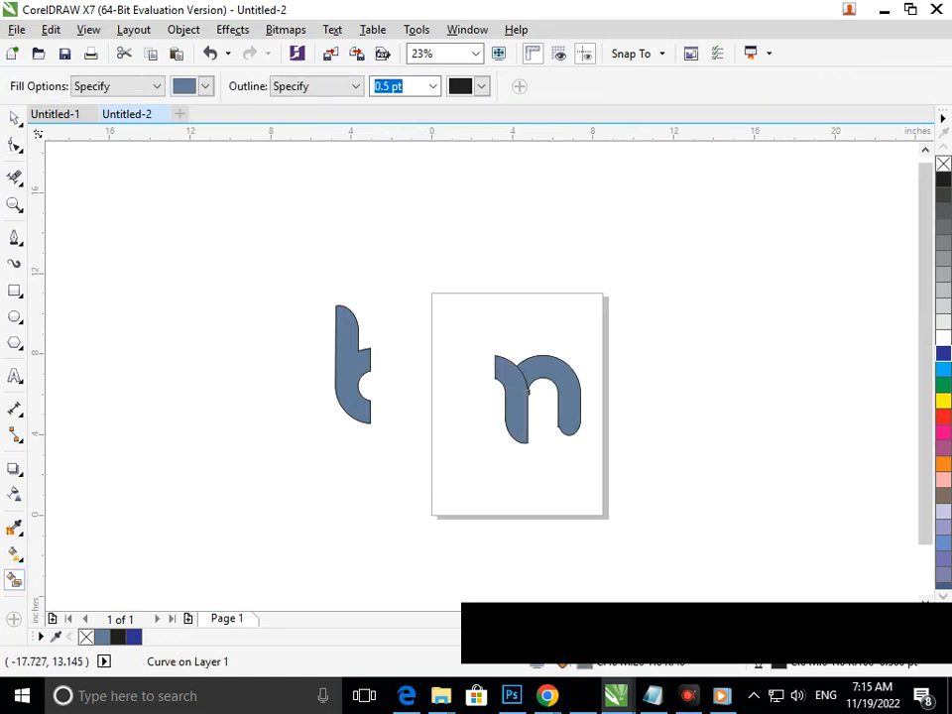
Step: Move the left letter's eight selected objects back onto the page, leaving a narrow gap beside the middle stem
key("space")
left_click_drag(407, 453, 407, 454)
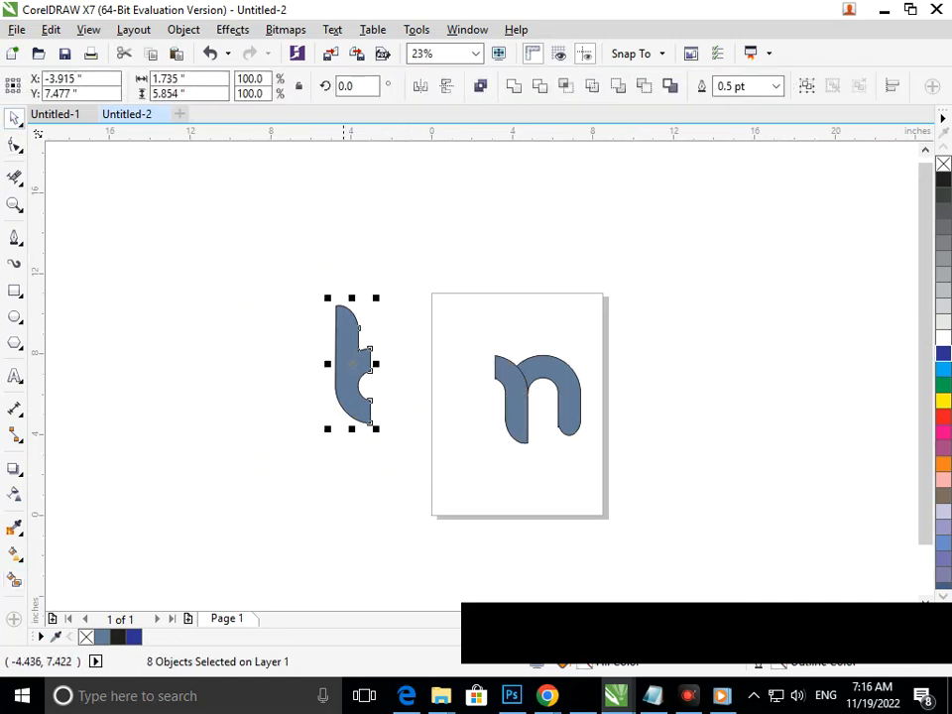
left_click_drag(352, 364, 456, 370)
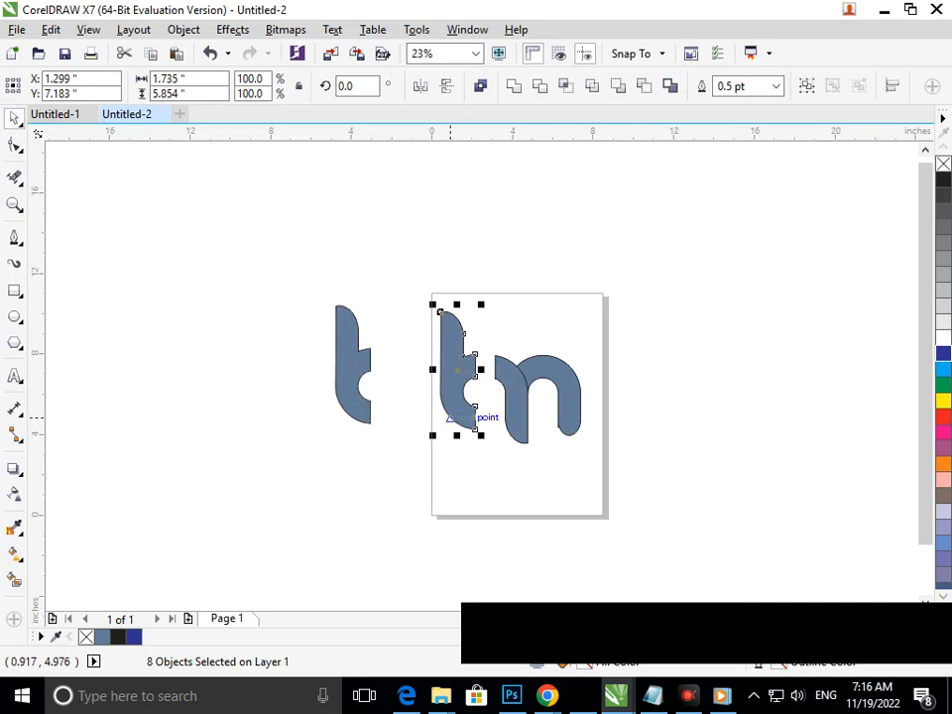
left_click_drag(441, 311, 453, 313)
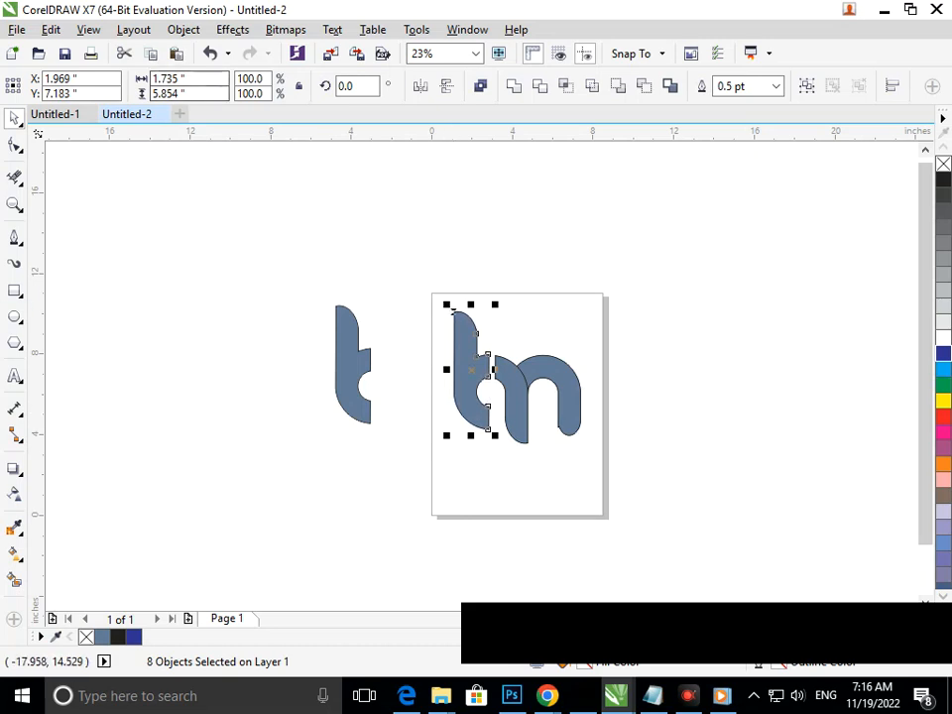
Step: Try to delete and then move the fill curve that includes the off-page letter, undoing both changes
left_click(162, 357)
mouse_move(287, 259)
left_mouse_down()
mouse_move(419, 444)
mouse_move(425, 477)
left_mouse_up()
left_click(350, 378)
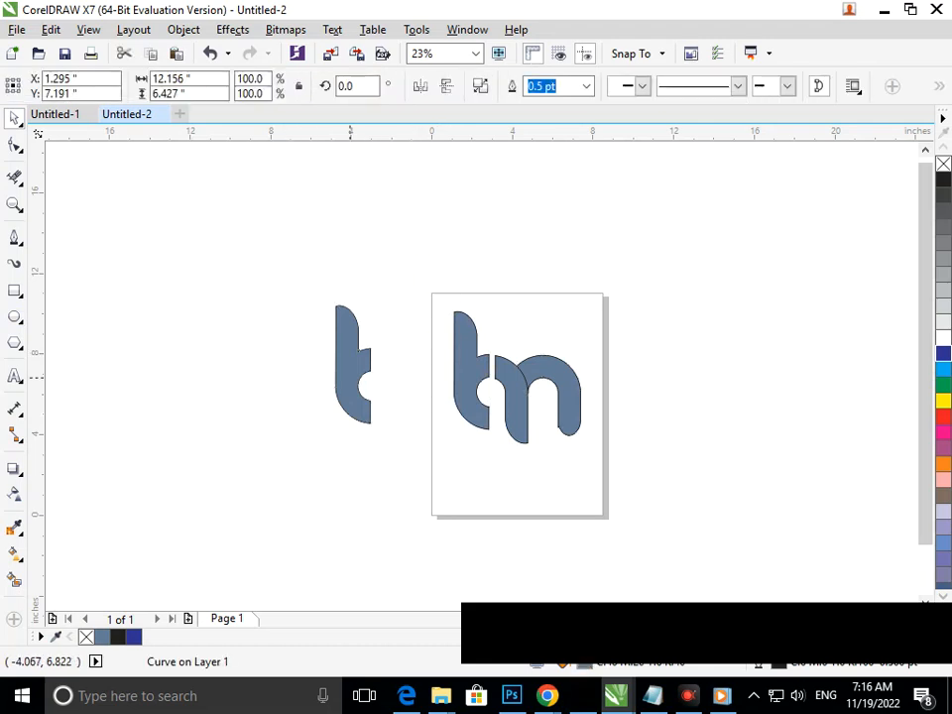
key("Delete")
key("ctrl+z")
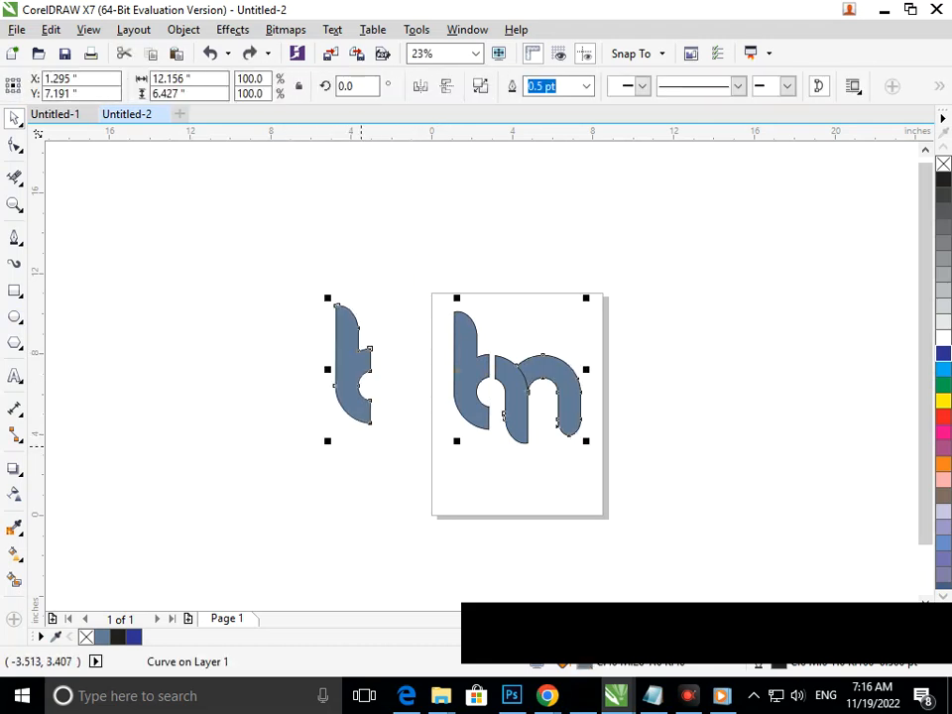
left_click_drag(503, 416, 379, 426)
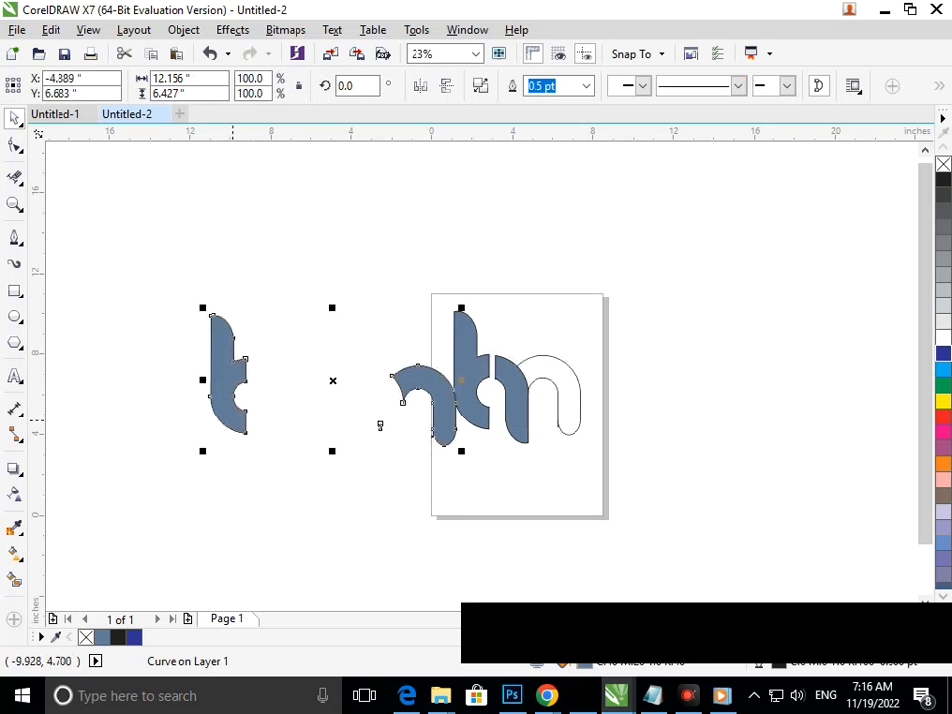
key("ctrl+z")
Step: Break the combined fill curve apart and delete the leftover left letter outside the page
left_click(184, 29)
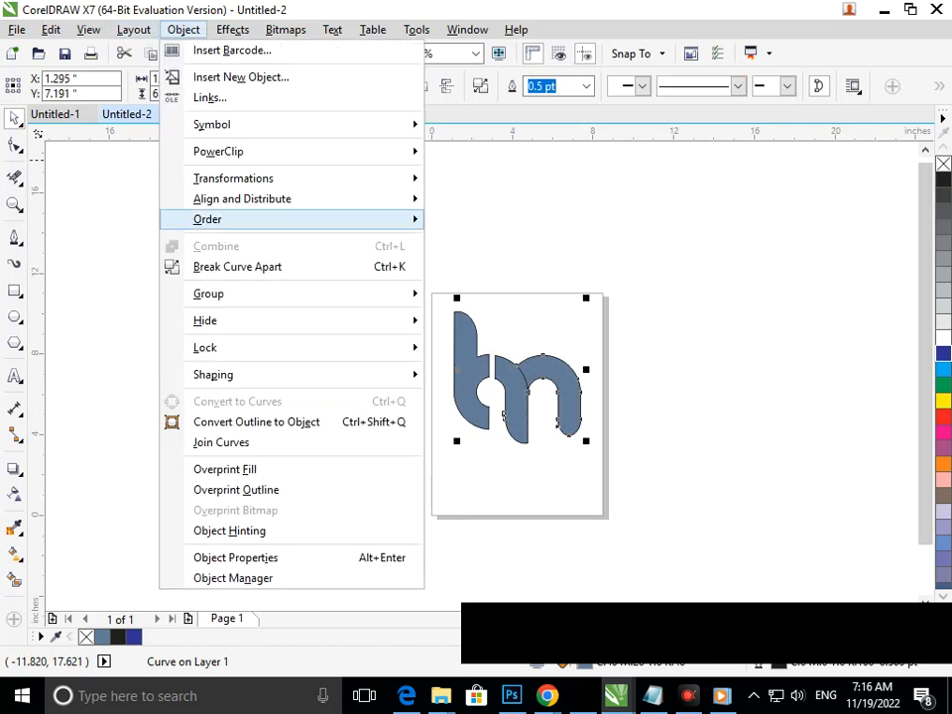
key("Escape")
left_click_drag(223, 244, 393, 462)
key("Delete")
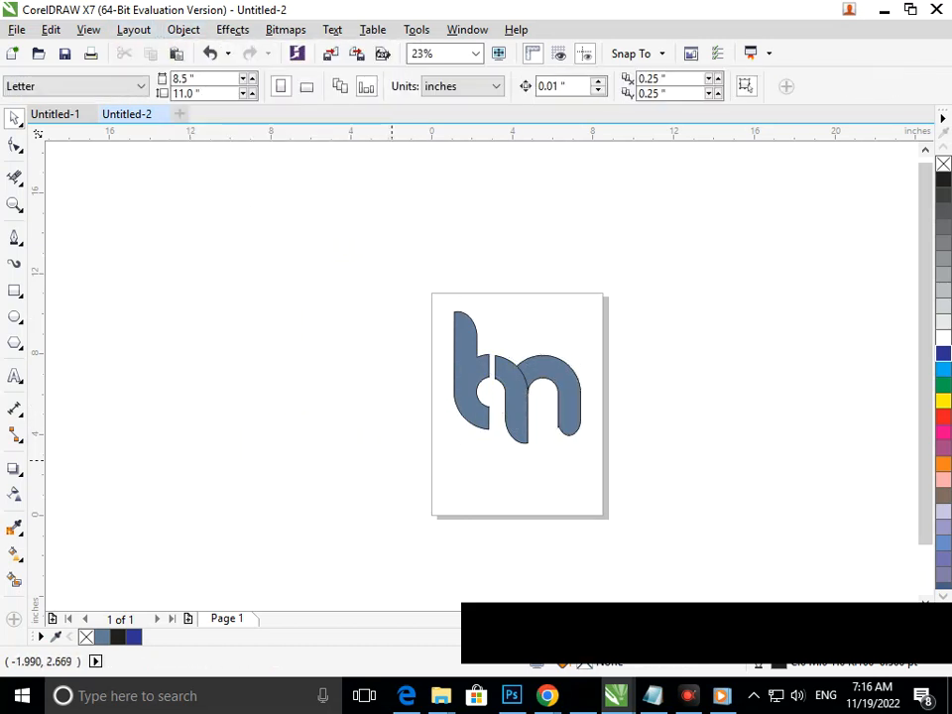
Step: Apply a linear gradient to the left letter with Interactive Fill, running from its upper-left corner to its lower-right end
left_click_drag(420, 278, 611, 528)
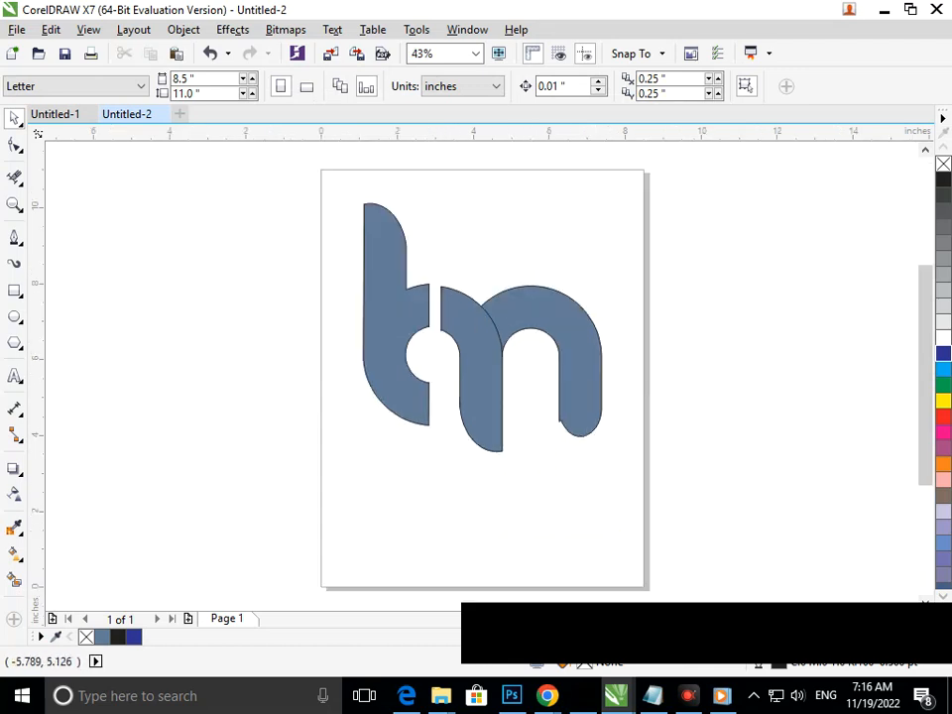
left_click(19, 558)
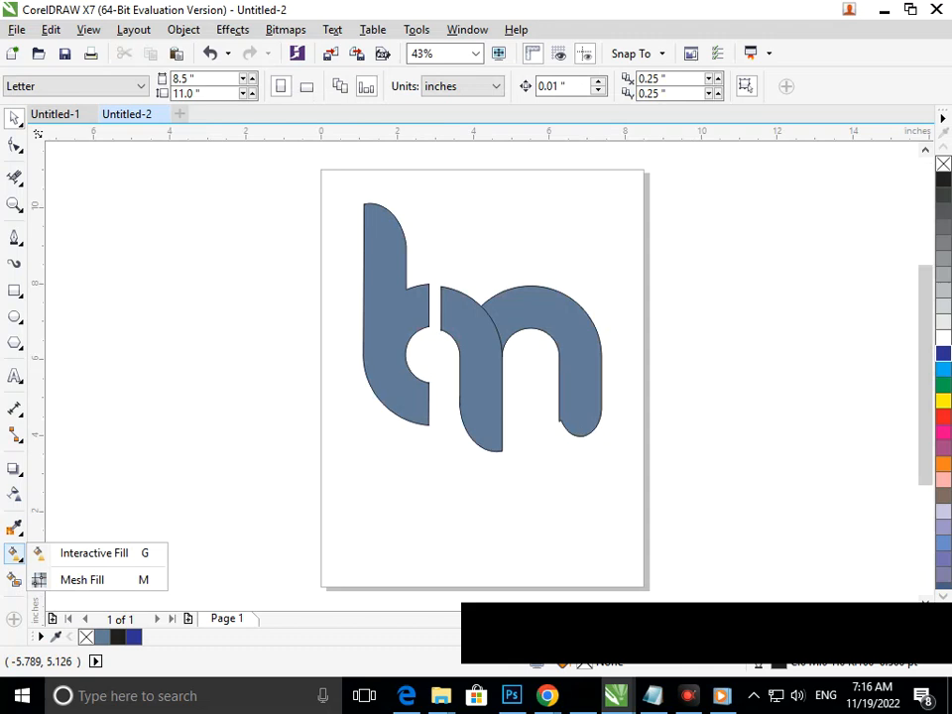
left_click(92, 553)
left_click(395, 275)
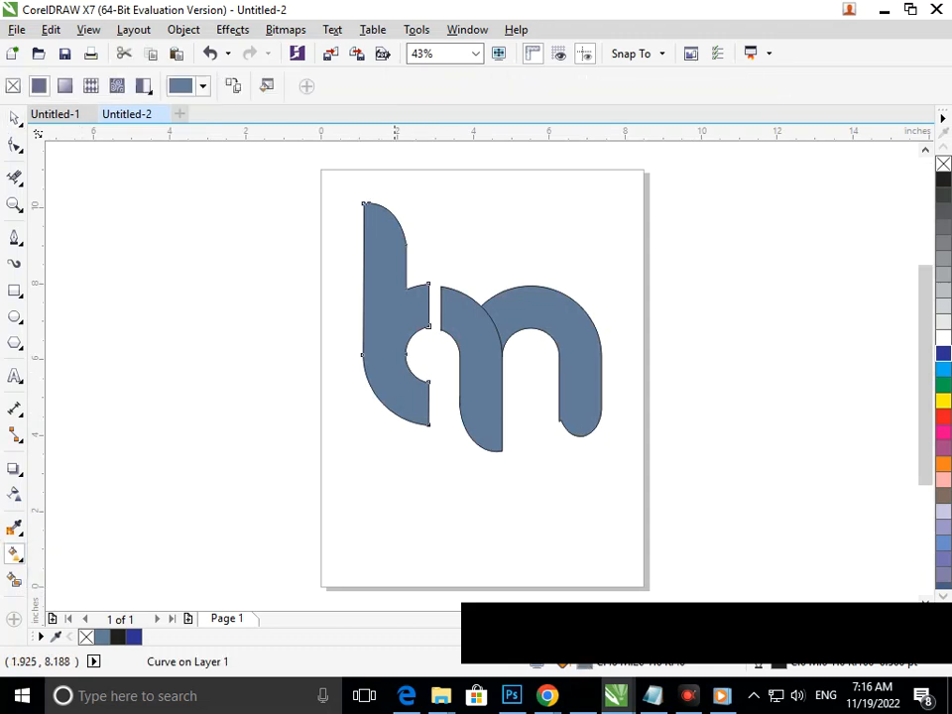
left_click_drag(364, 204, 421, 412)
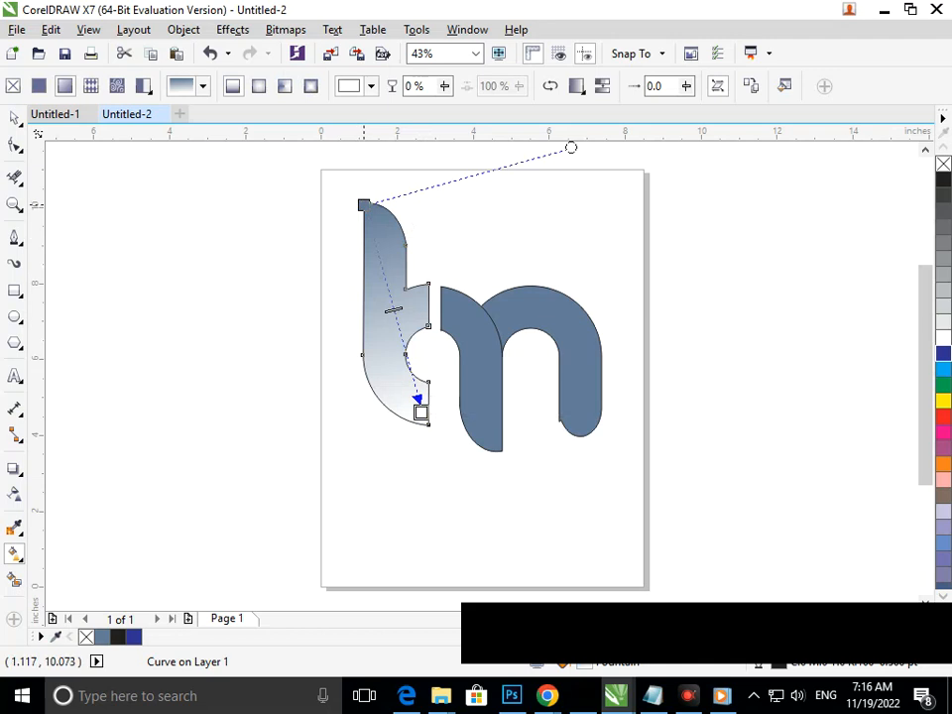
Step: Set the gradient's start colour to a dark blue swatch from the PANTONE solid coated palette
left_click(365, 204)
left_click(410, 195)
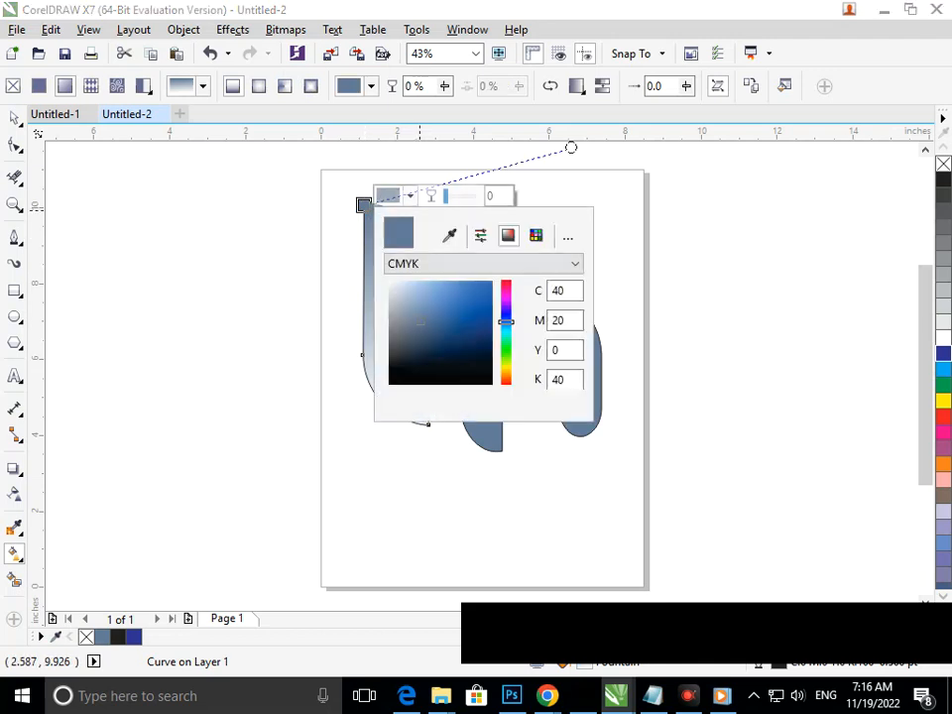
left_click(506, 358)
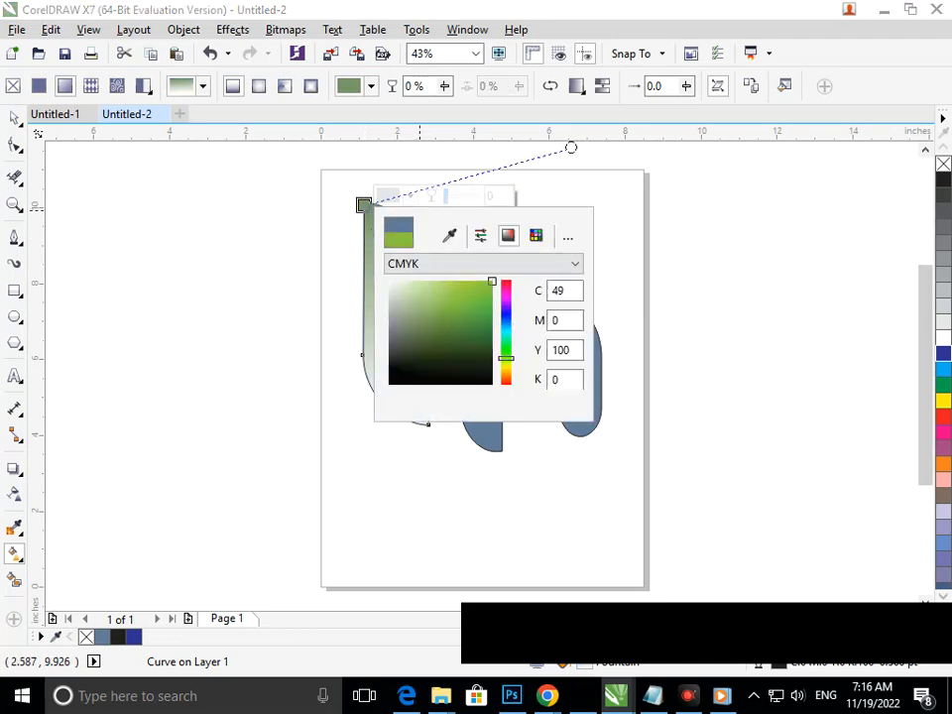
left_click(506, 319)
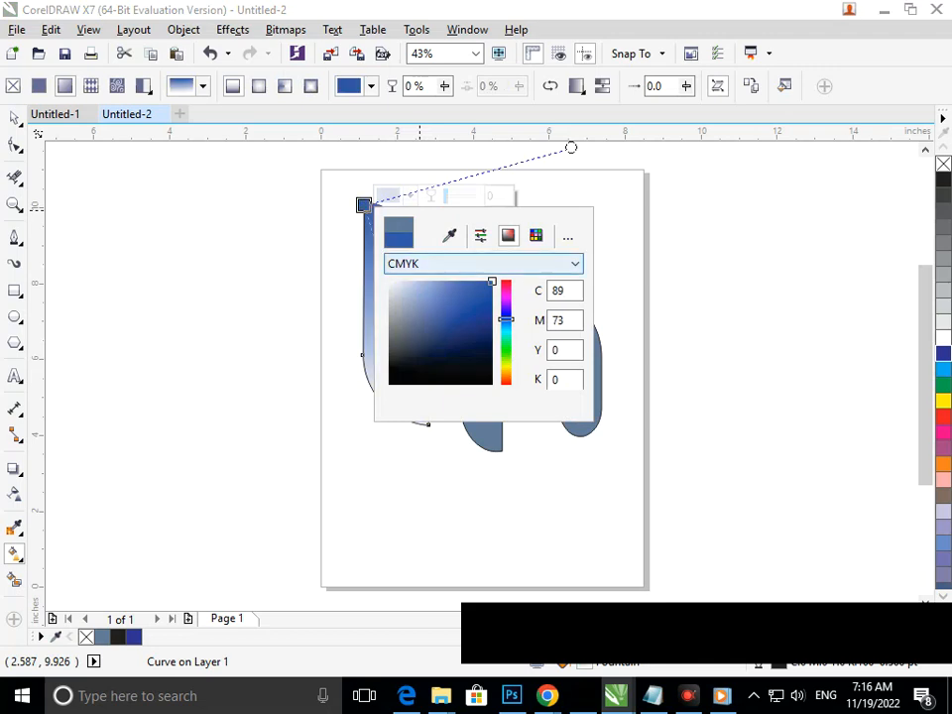
left_click(536, 236)
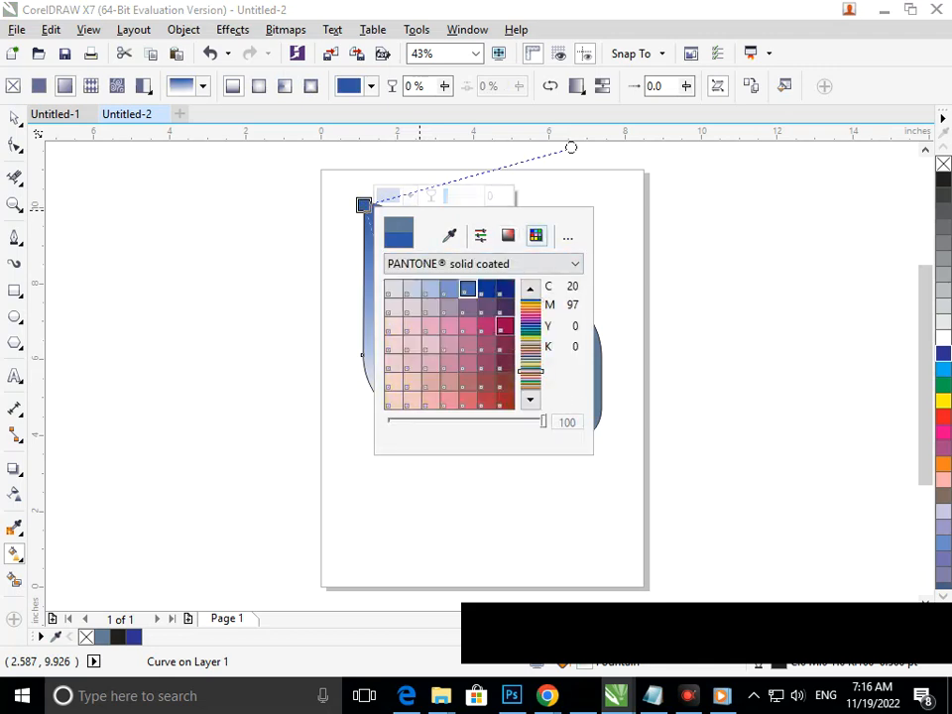
left_click(505, 288)
left_click(338, 371)
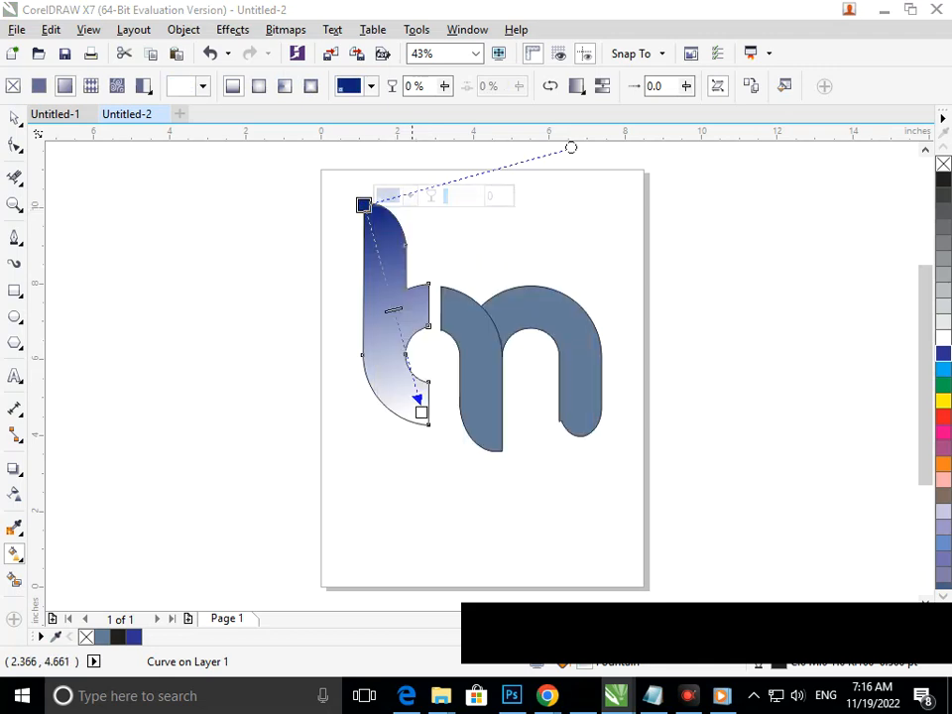
Step: Set the gradient's end colour to bright light blue, #0ADAFF
left_click(421, 412)
left_click(467, 403)
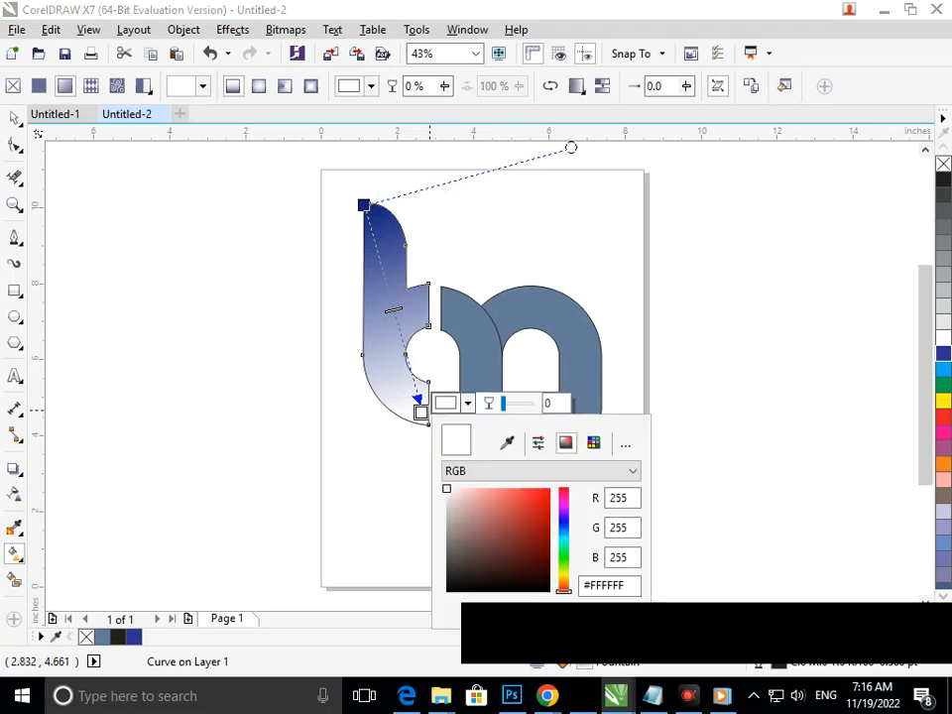
left_click(564, 537)
left_click_drag(537, 513, 546, 489)
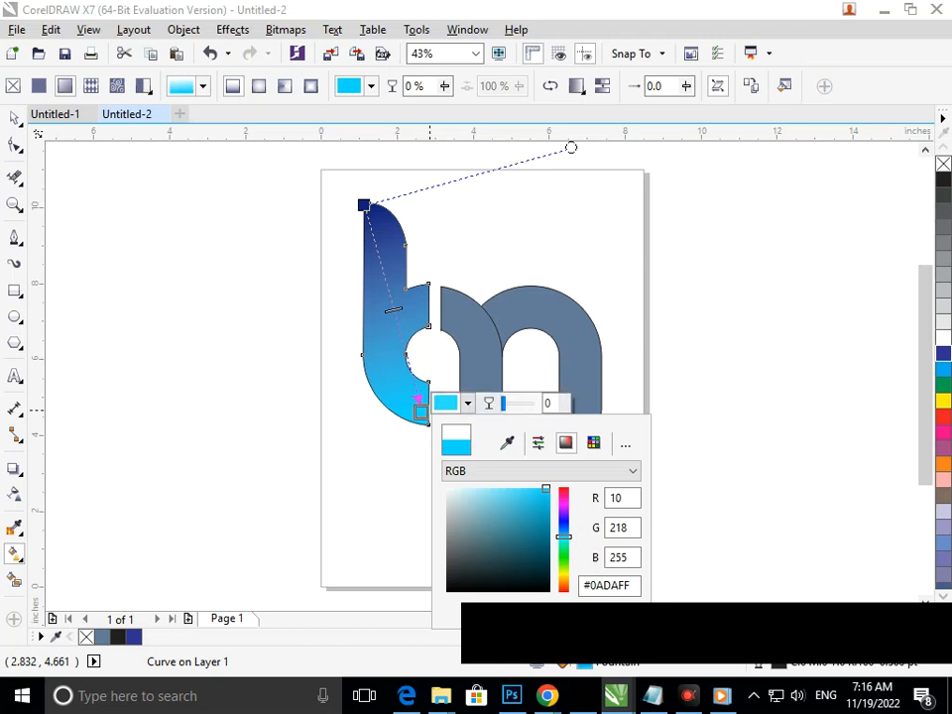
Step: Change the left letter's gradient end colour to the red PANTONE solid coated swatch with CMYK 18, 100, 100, 12, then deselect
left_click(467, 403)
left_click(467, 404)
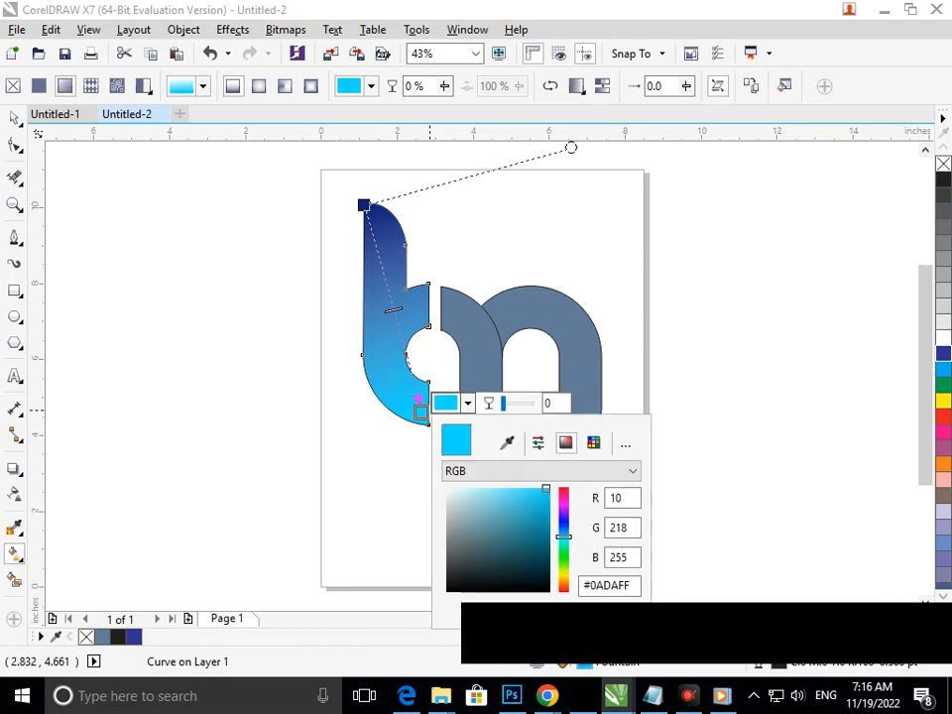
left_click(564, 503)
left_click(541, 493)
left_click(593, 442)
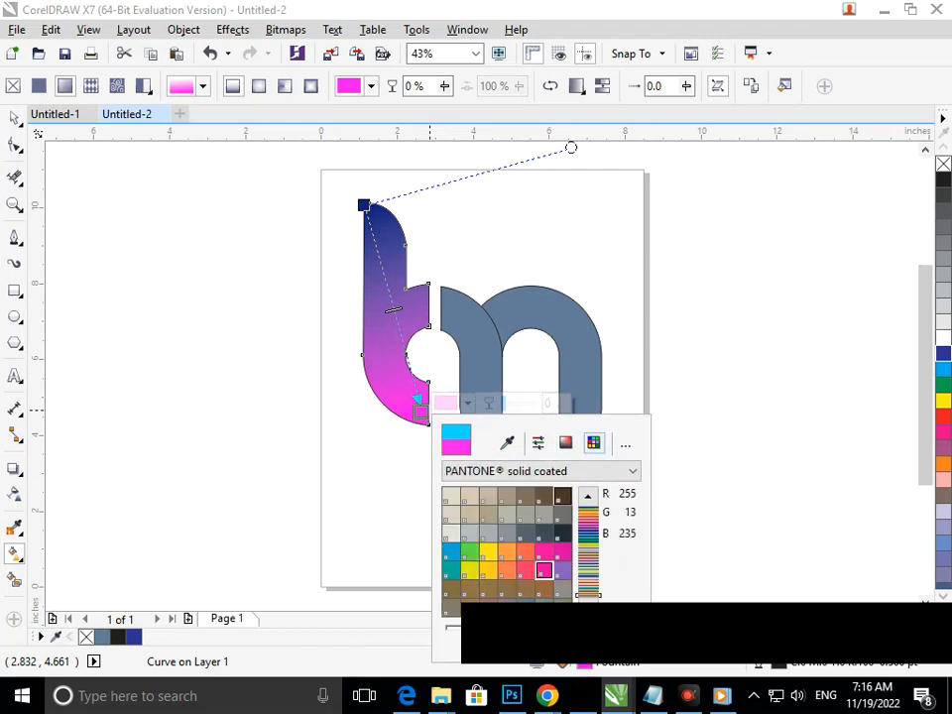
left_click(589, 521)
left_click(527, 495)
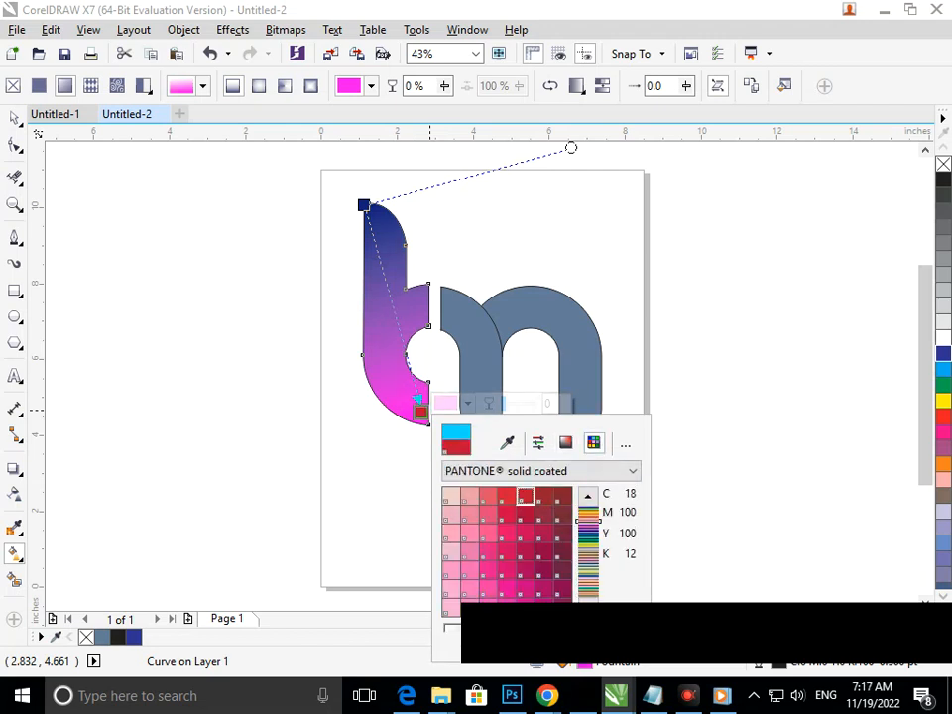
left_click(395, 498)
double_click(14, 118)
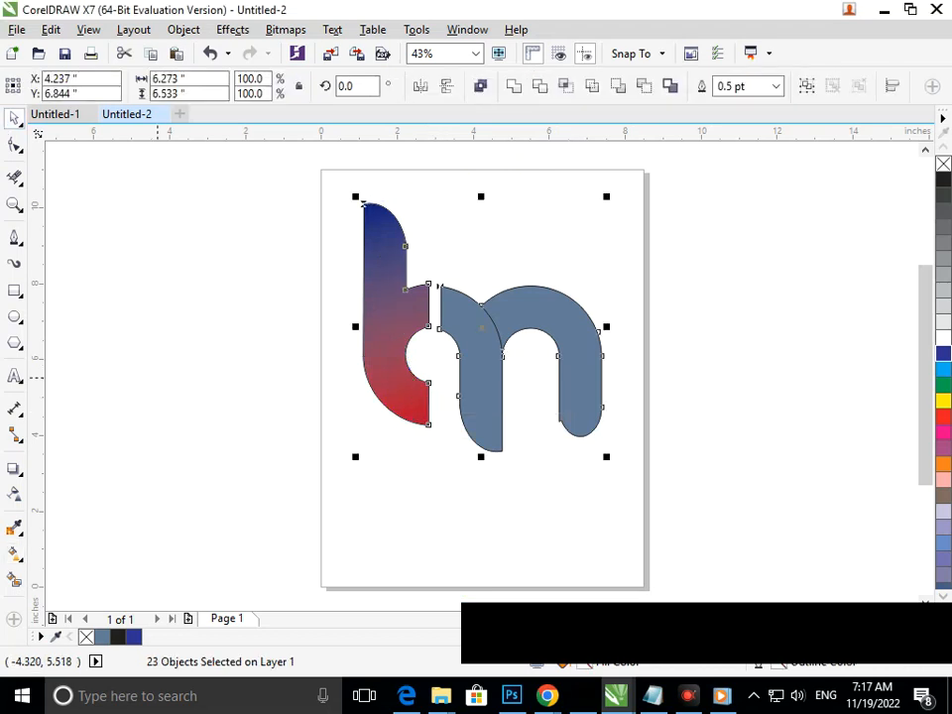
left_click(157, 385)
Step: Set the left letter's gradient end colour to the magenta-pink PANTONE solid coated swatch with CMYK 9, 100, 11, 0, using Interactive Fill
left_click(381, 338)
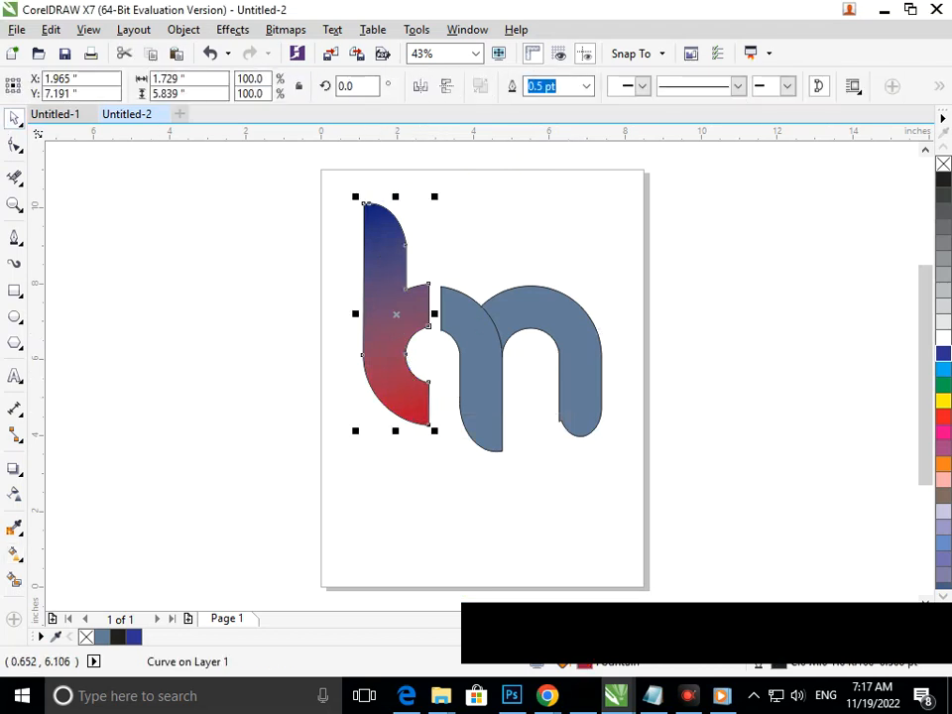
left_click(14, 553)
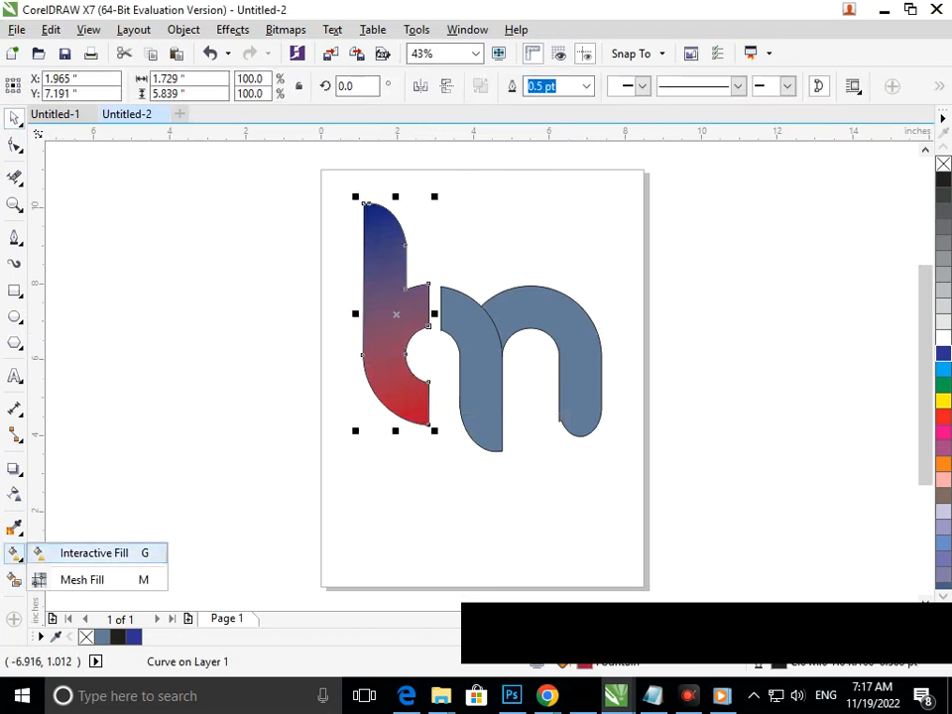
left_click(89, 553)
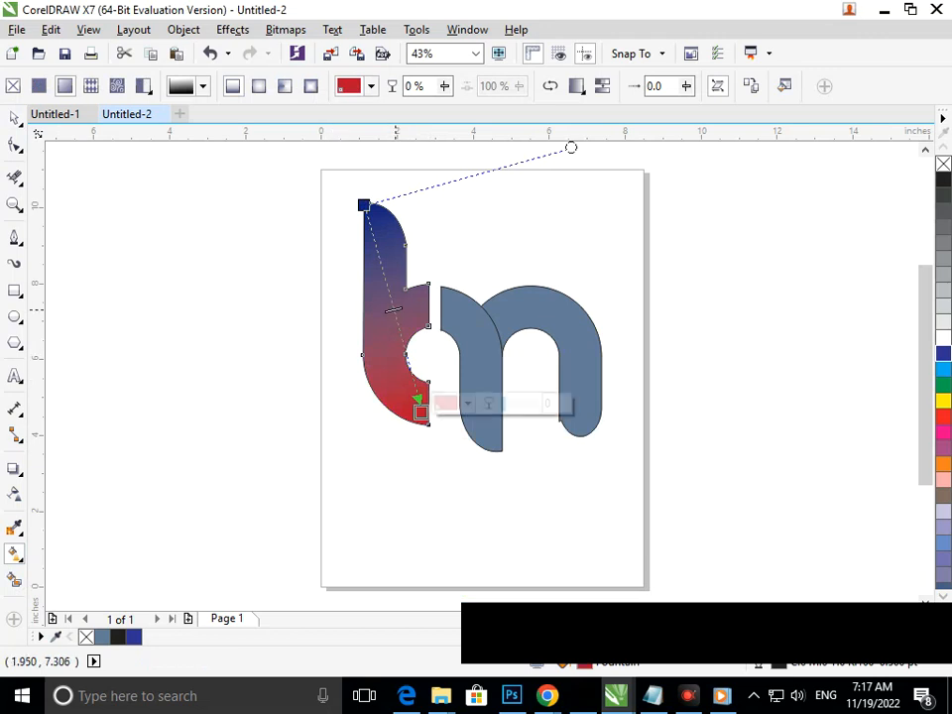
left_click(448, 404)
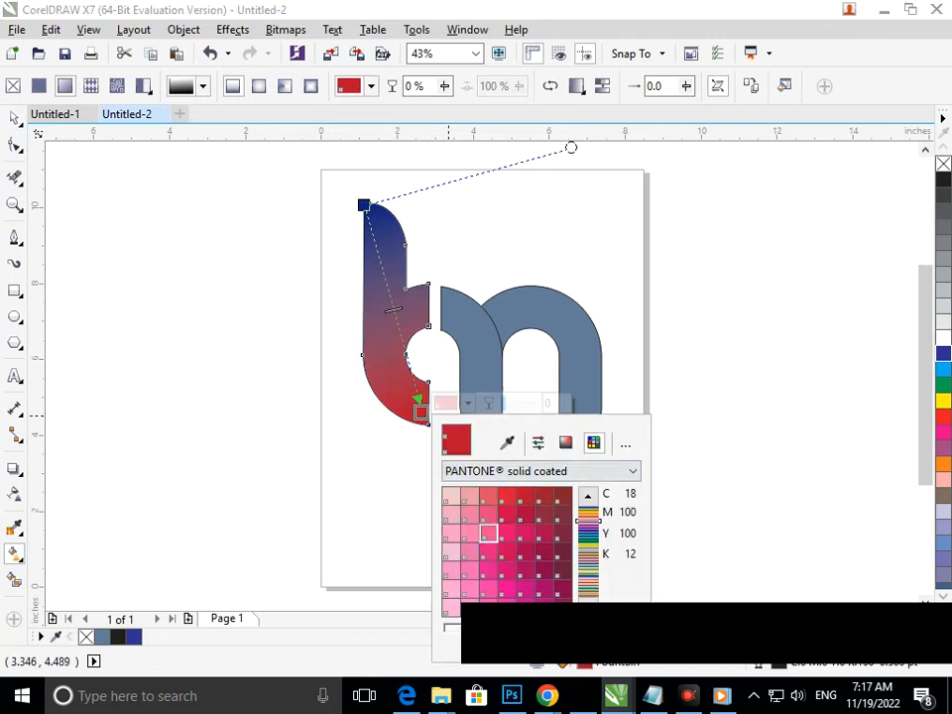
left_click(488, 534)
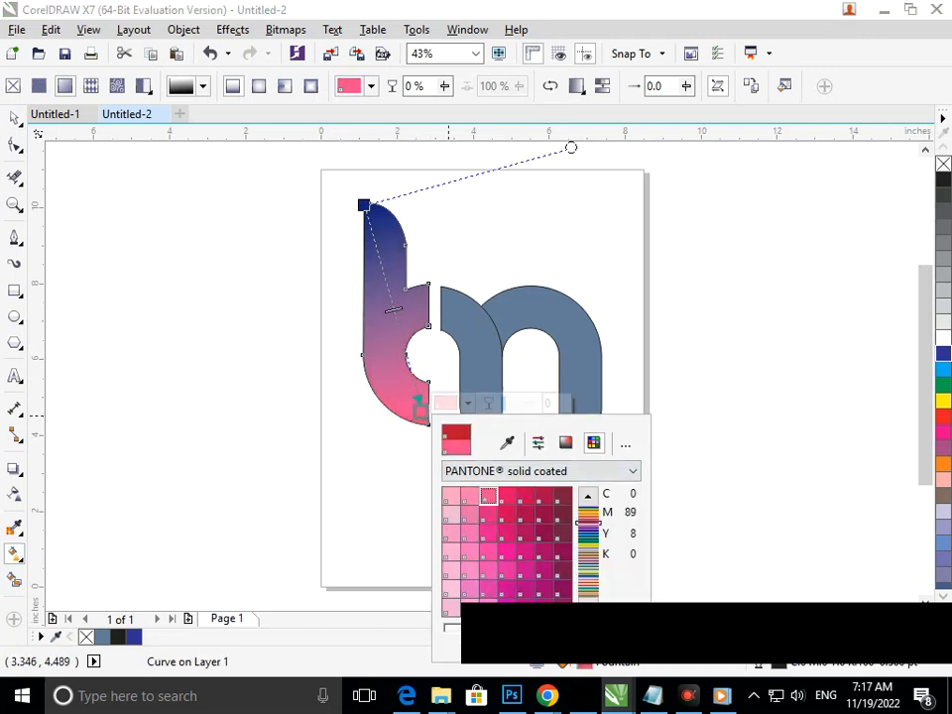
left_click(588, 509)
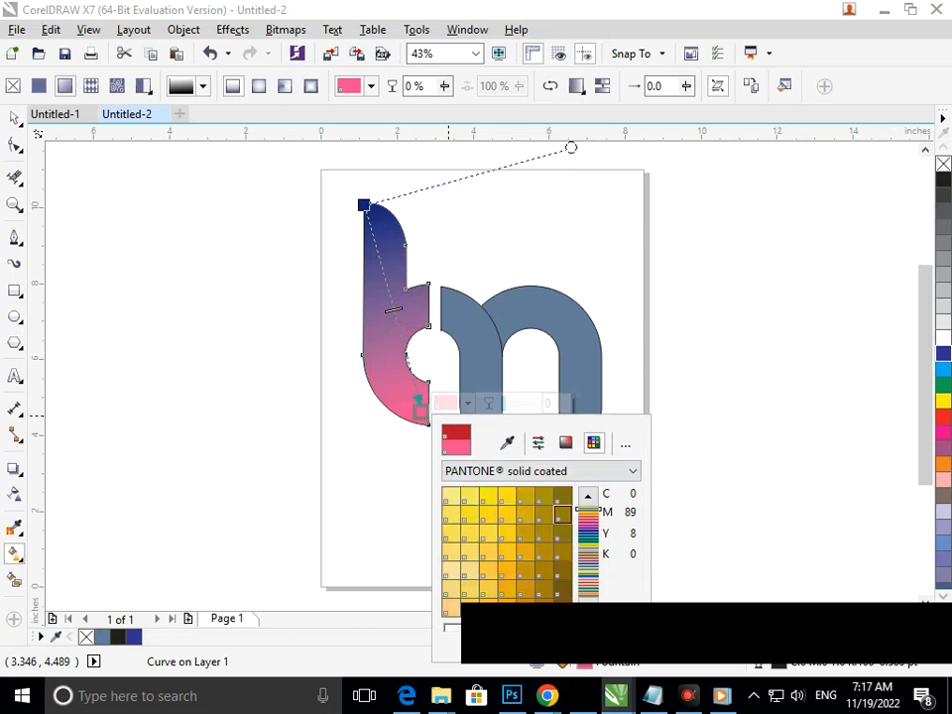
left_click(562, 515)
scroll(544, 515, "up", 1)
left_click(470, 515)
left_click(488, 551)
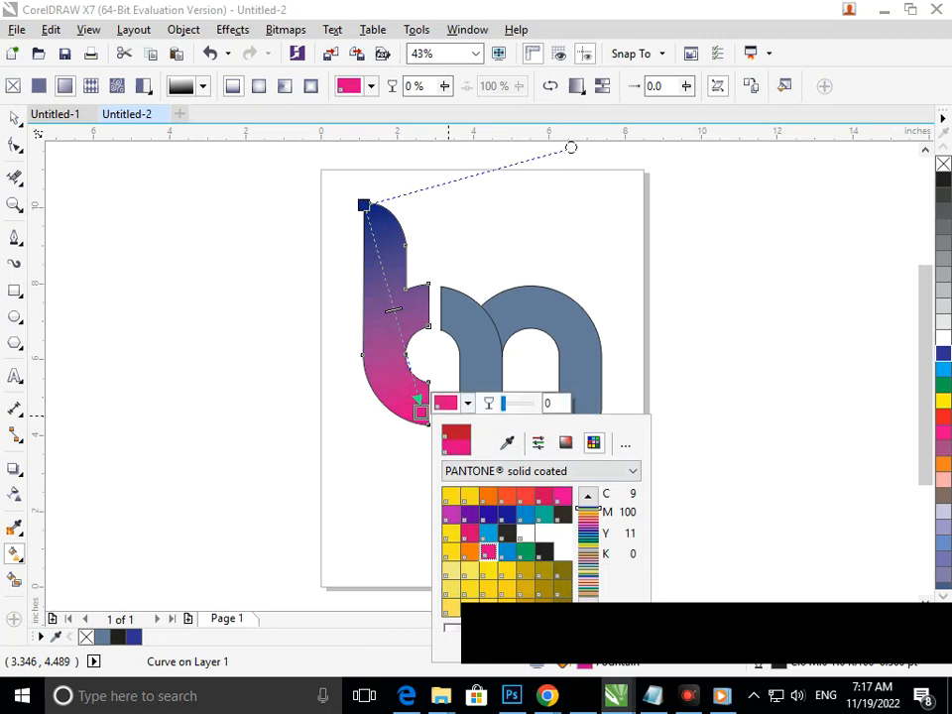
left_click(571, 249)
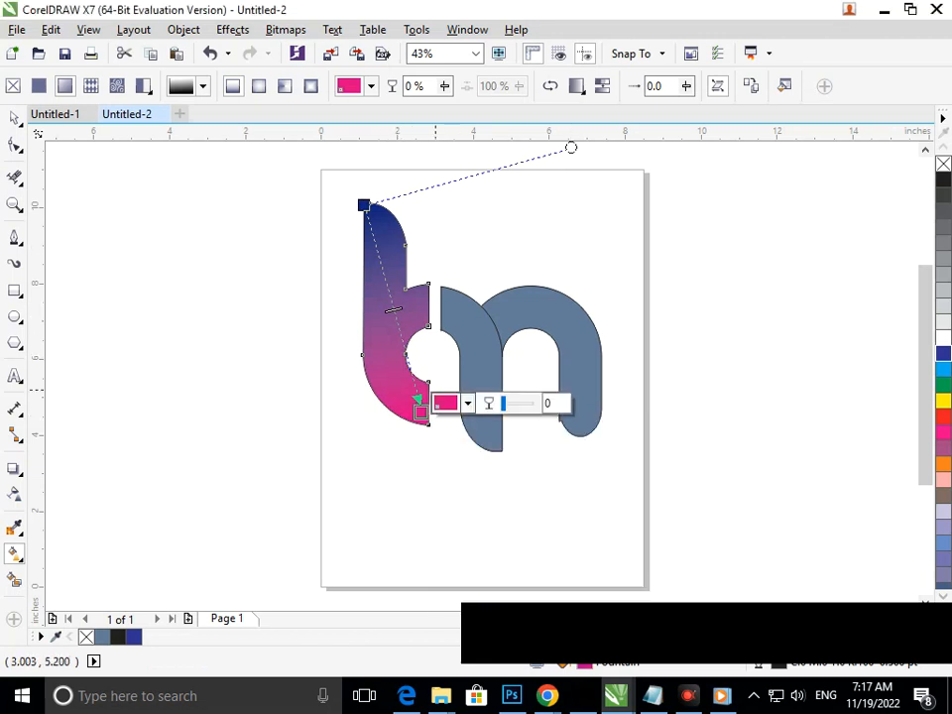
Step: Fine-tune the left letter's gradient end colour to a brighter pink in the CMYK colour viewer and deselect the letter
left_click(446, 403)
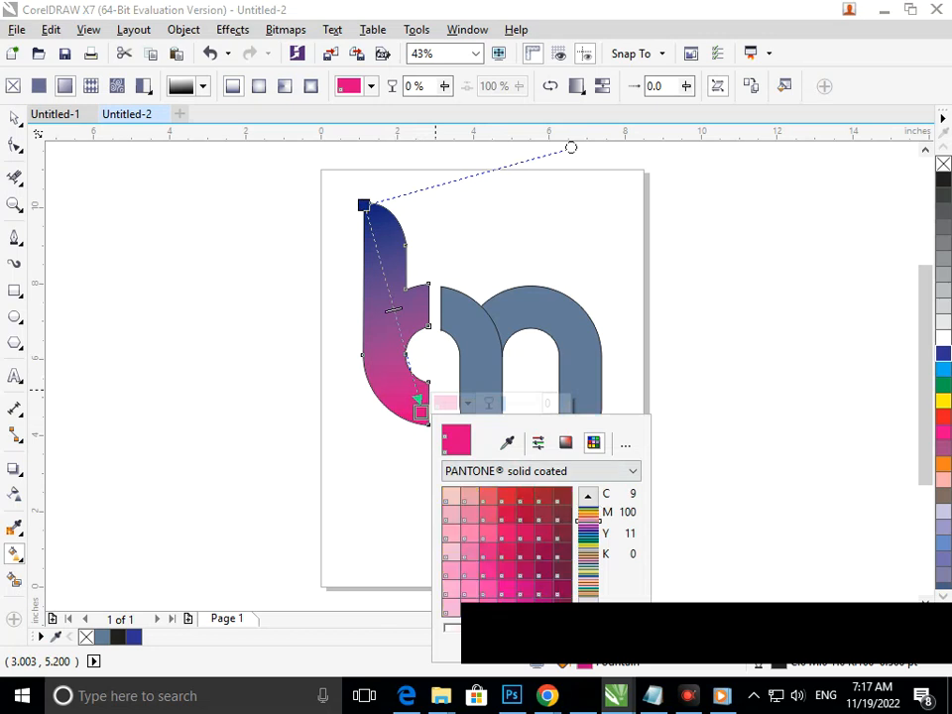
left_click(566, 443)
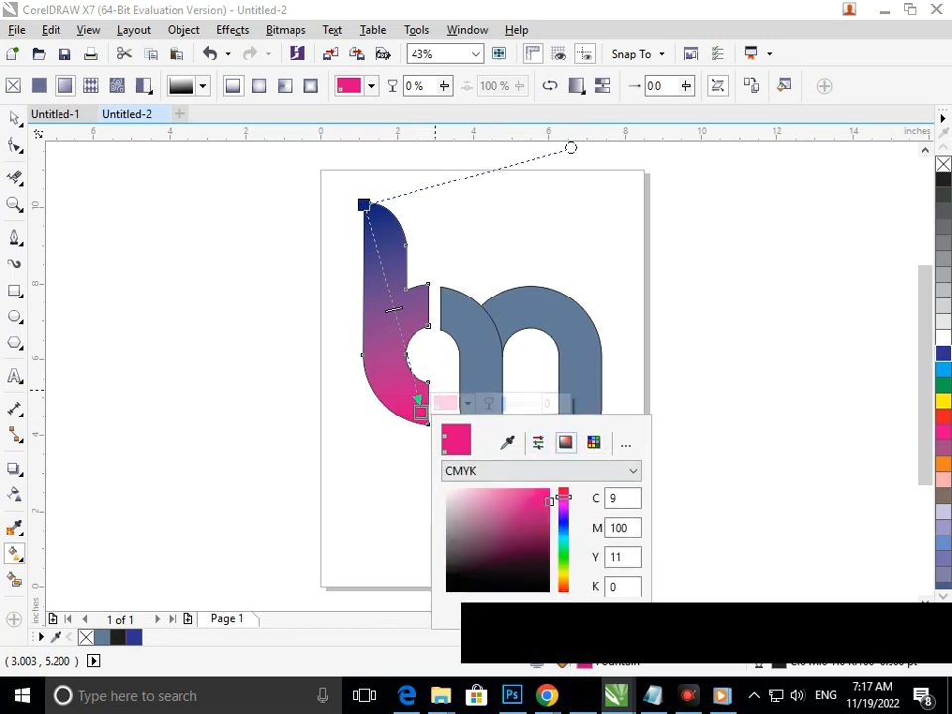
mouse_move(563, 493)
left_mouse_down()
mouse_move(563, 542)
mouse_move(563, 497)
left_mouse_up()
left_click(550, 497)
left_click(15, 118)
left_click(163, 337)
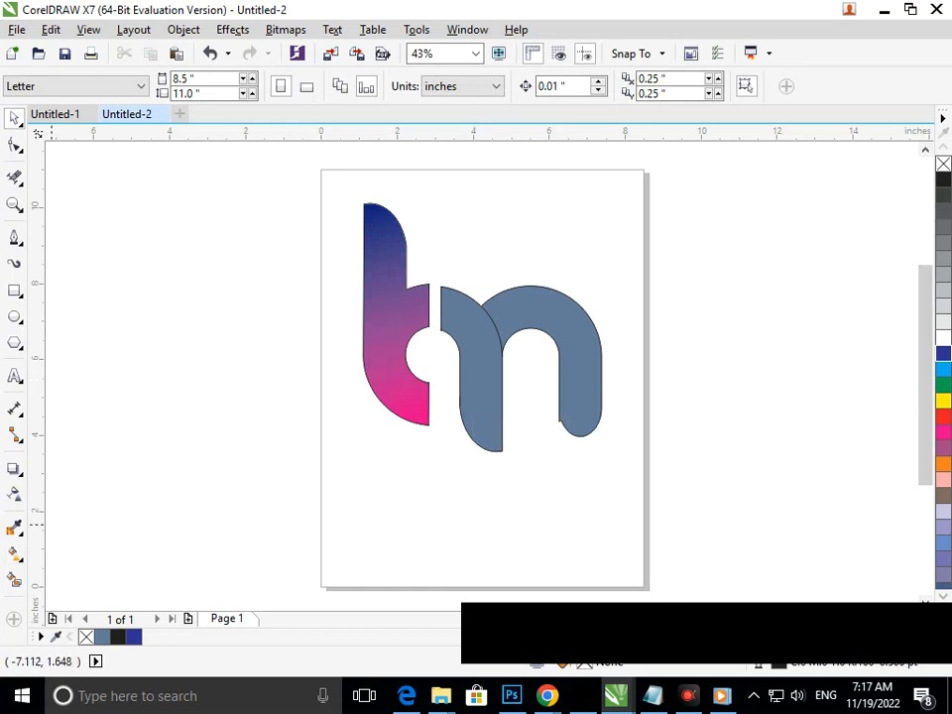
Step: Apply a linear gradient to the middle letter stroke with Interactive Fill, running from its upper-left corner to its lower-right end
left_click(475, 388)
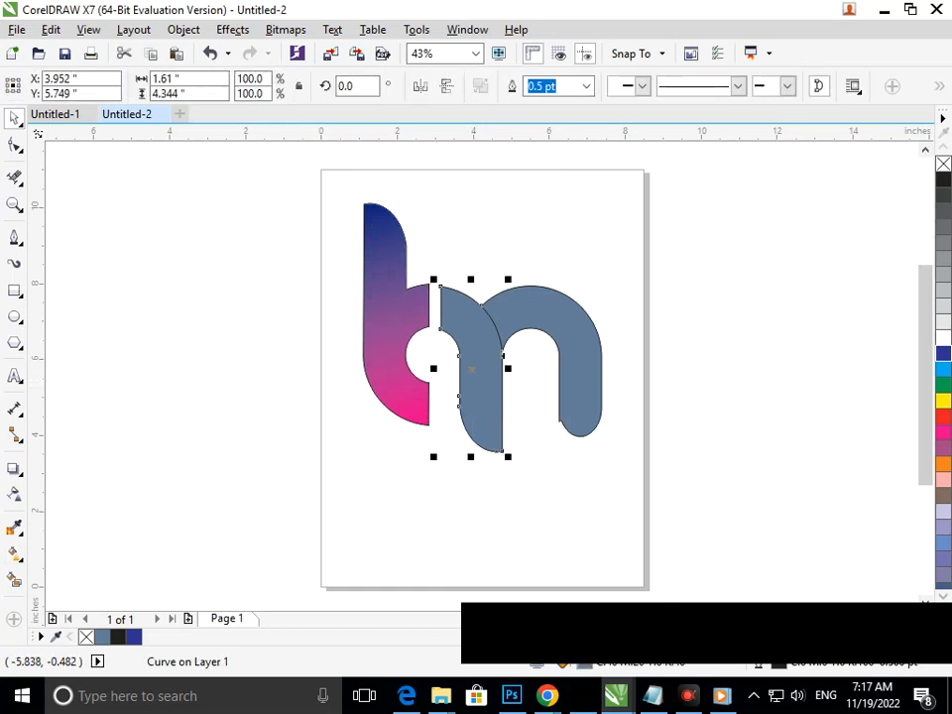
left_click(18, 558)
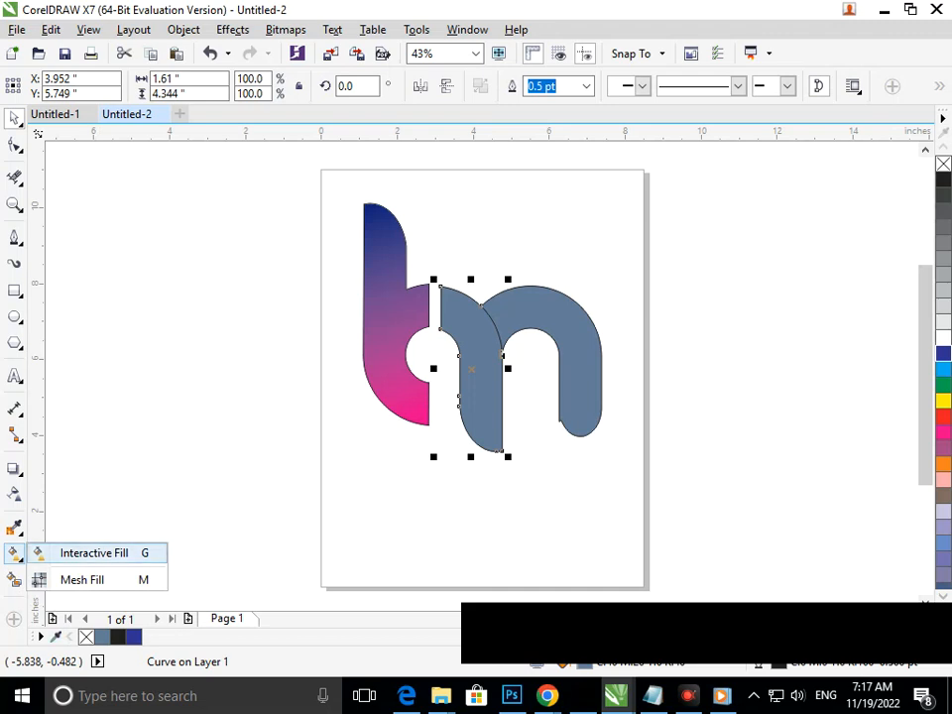
left_click(91, 552)
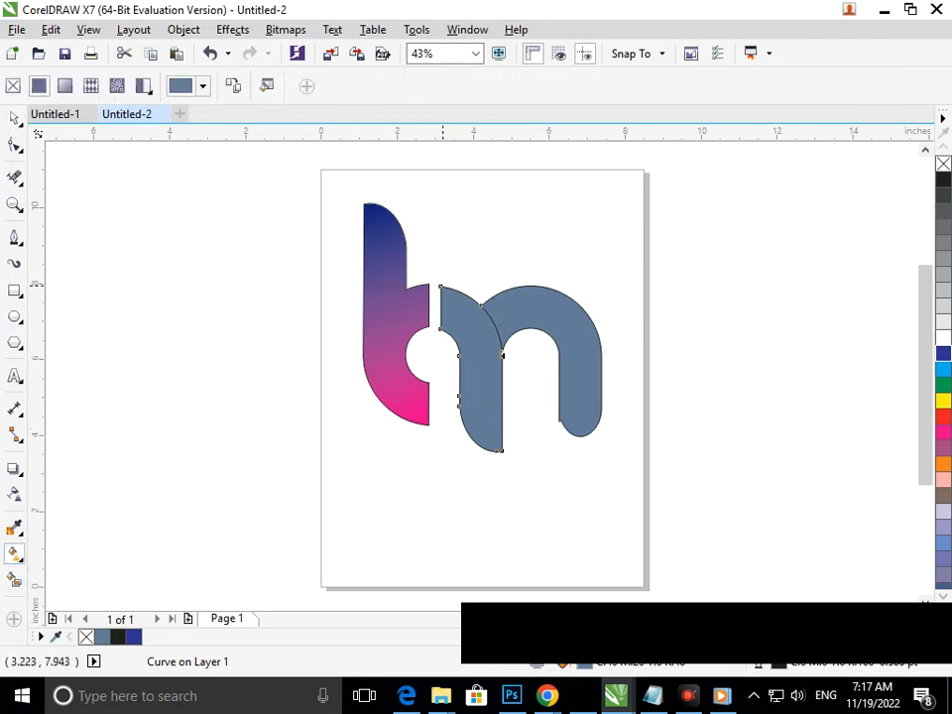
left_click_drag(442, 286, 498, 449)
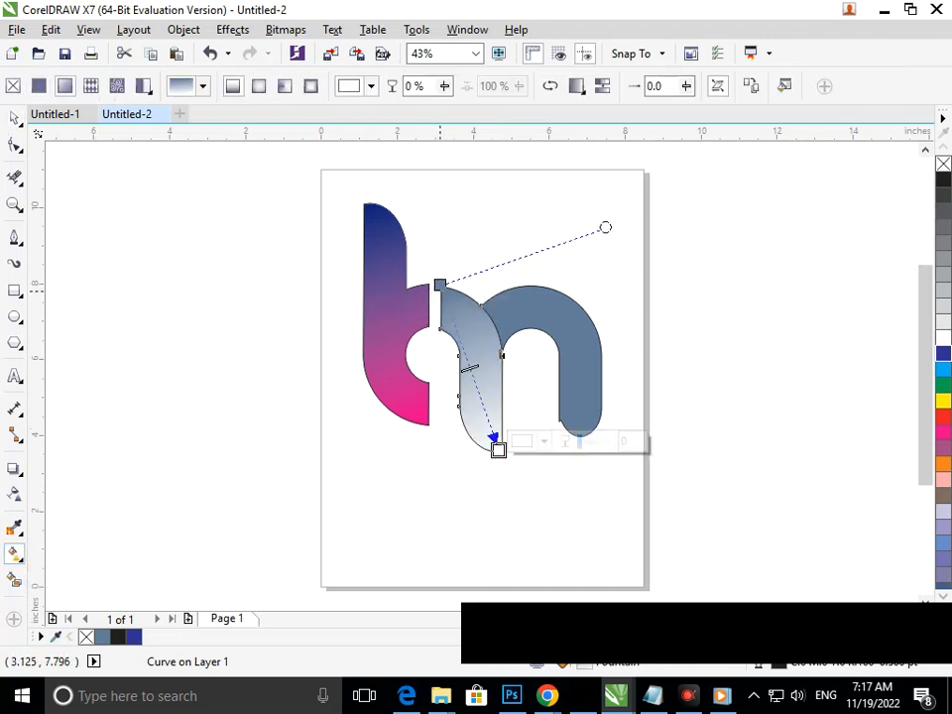
Step: Set the middle stroke's gradient start colour to green, CMYK 65, 0, 100, 0
left_click(440, 286)
left_click(468, 276)
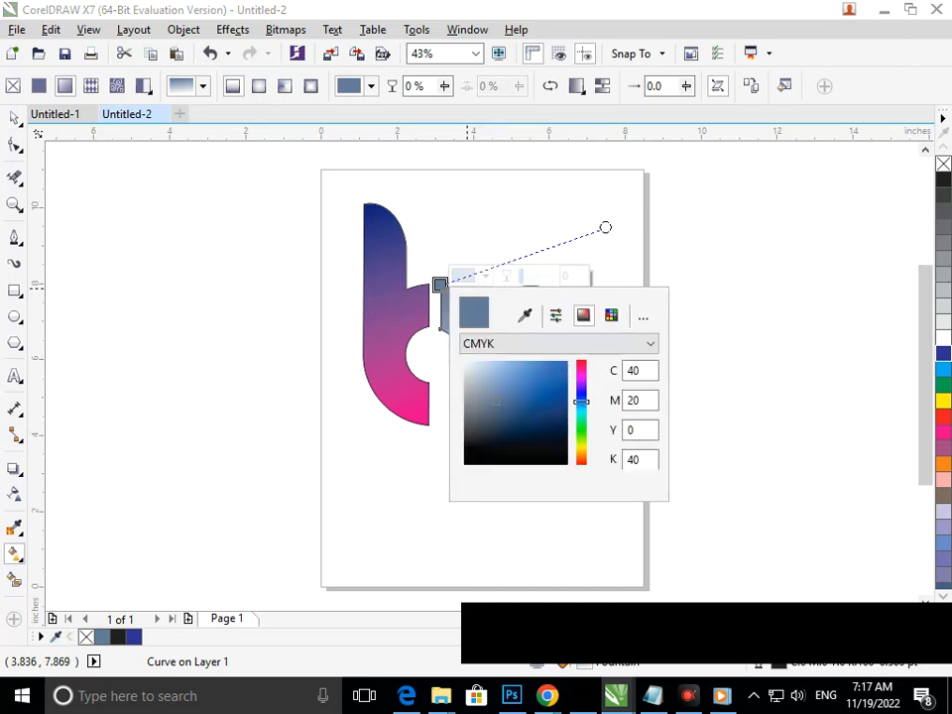
left_click(581, 427)
left_click(567, 362)
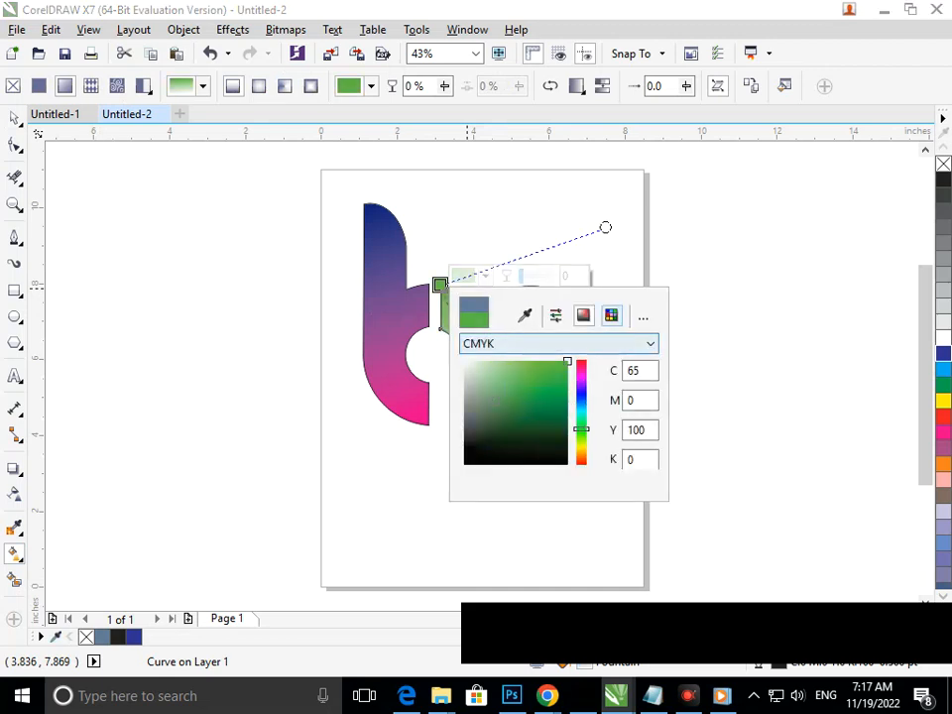
left_click(611, 344)
left_click(611, 343)
left_click(729, 356)
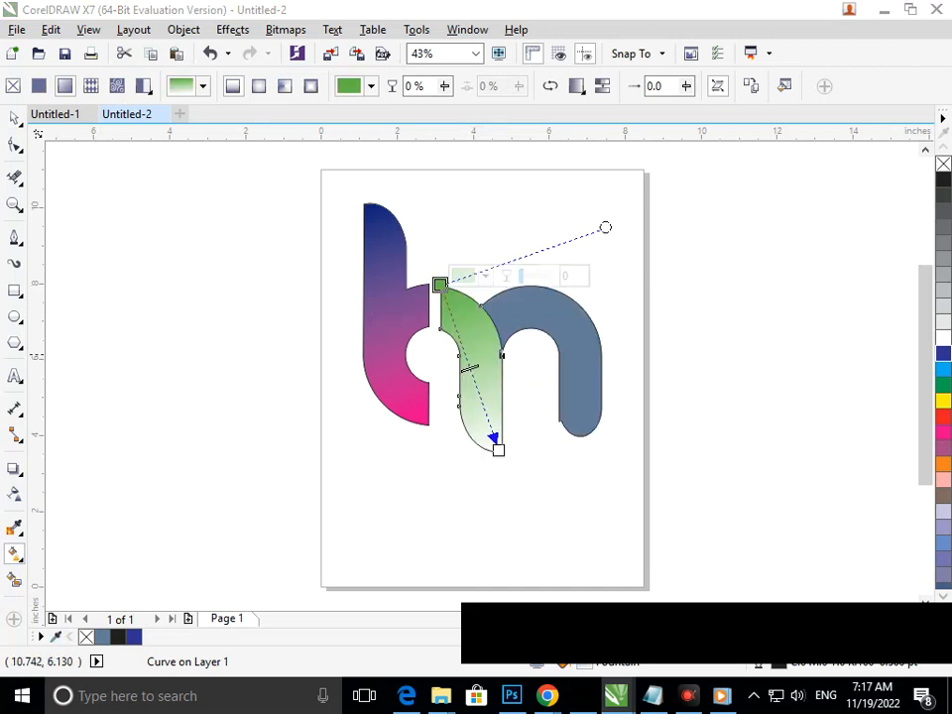
Step: Set the middle stroke's gradient end colour to pure red, RGB 255, 0, 0
left_click(498, 450)
left_click(543, 440)
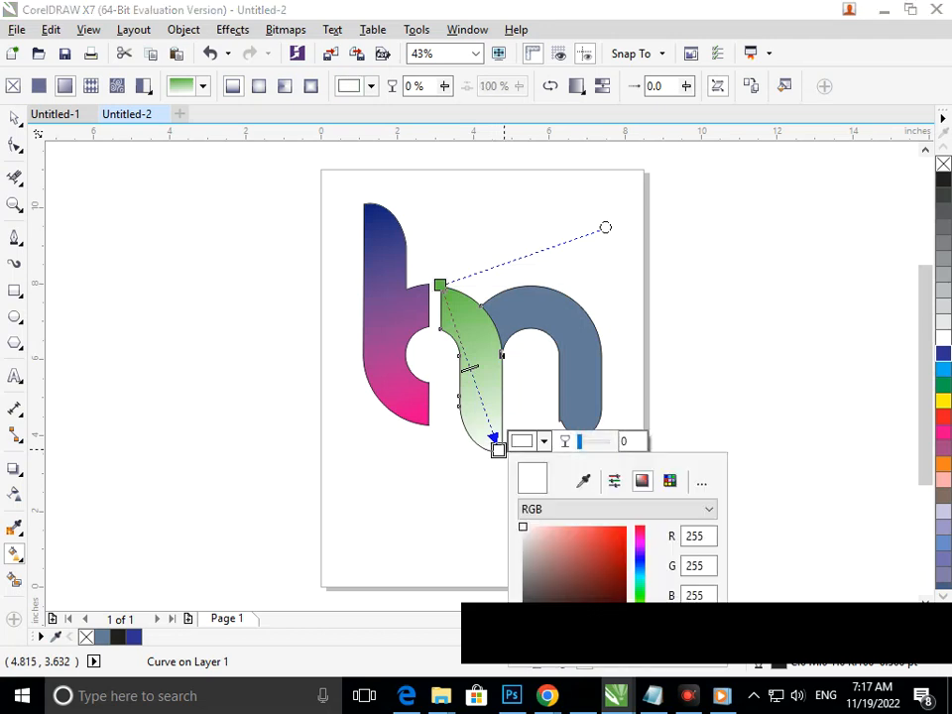
left_click(612, 533)
left_click(626, 527)
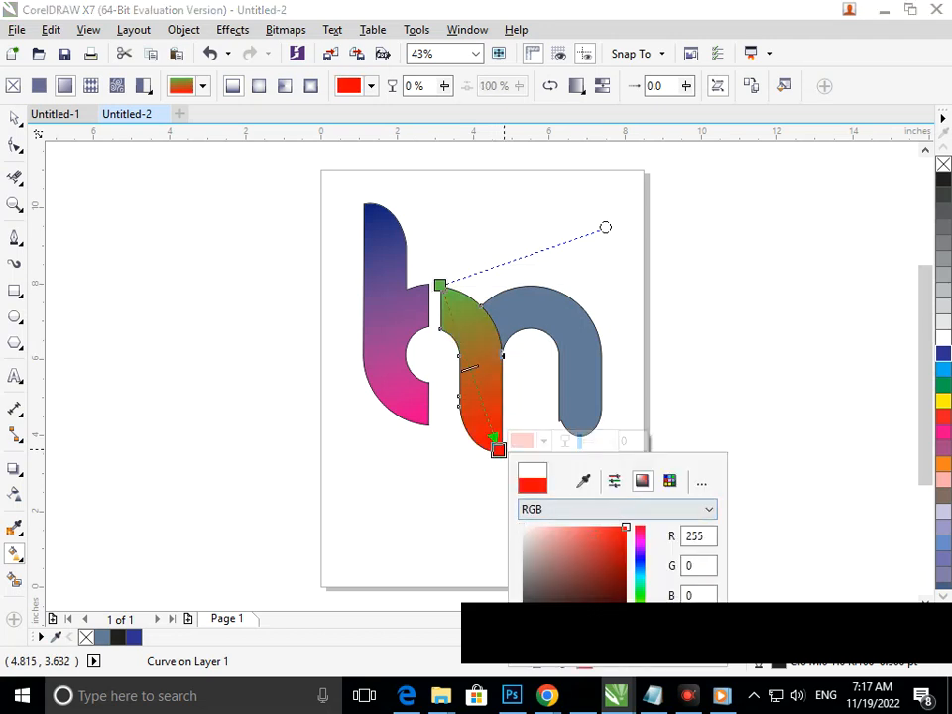
left_click(497, 452)
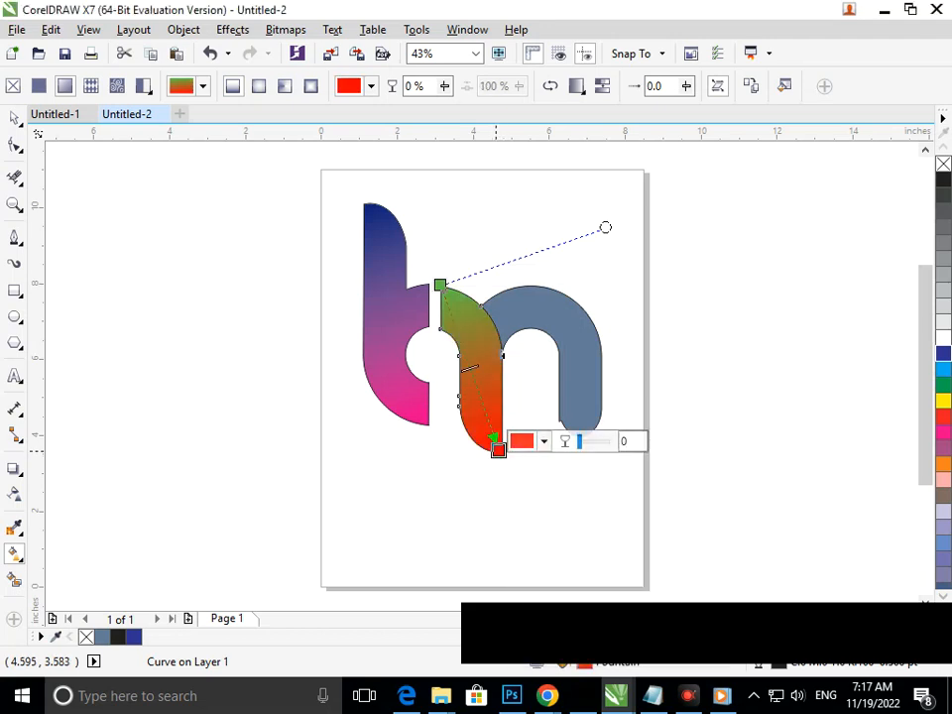
left_click(544, 441)
left_click(669, 481)
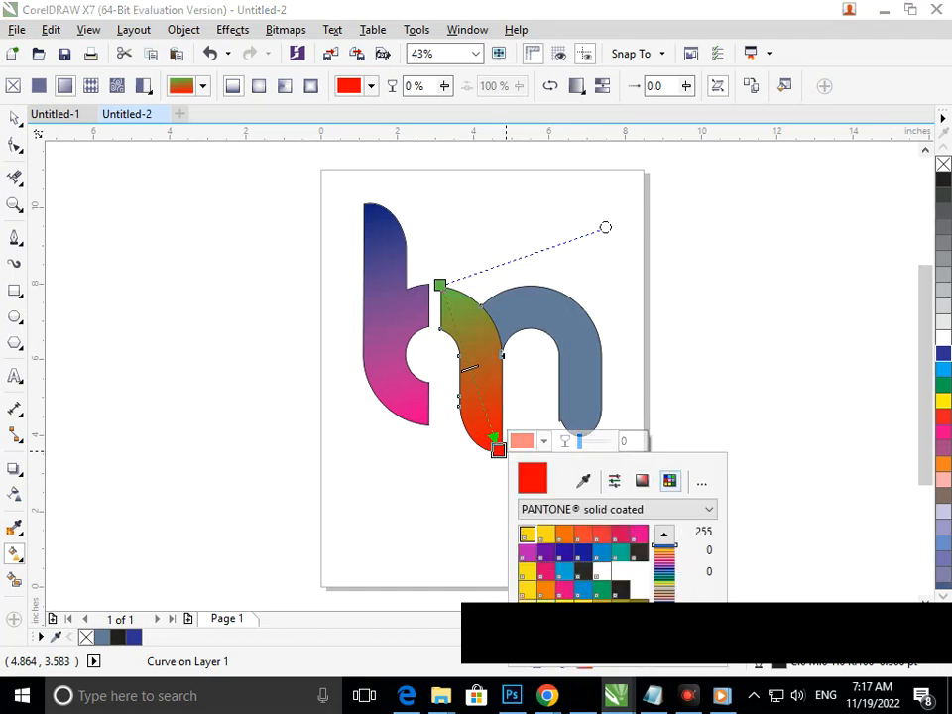
left_click(362, 332)
left_click_drag(362, 332, 456, 407)
left_click(323, 491)
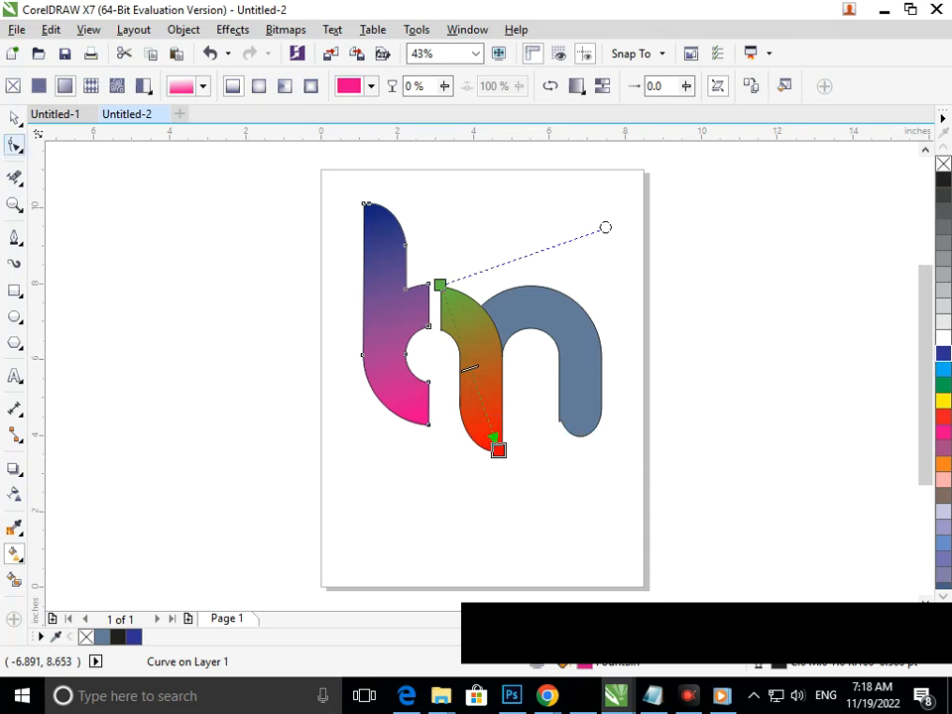
Step: Select the whole logo artwork and move it up and to the left, across the page's upper edge, then deselect it
left_click(14, 118)
left_click(102, 256)
key("F4")
right_click(238, 344)
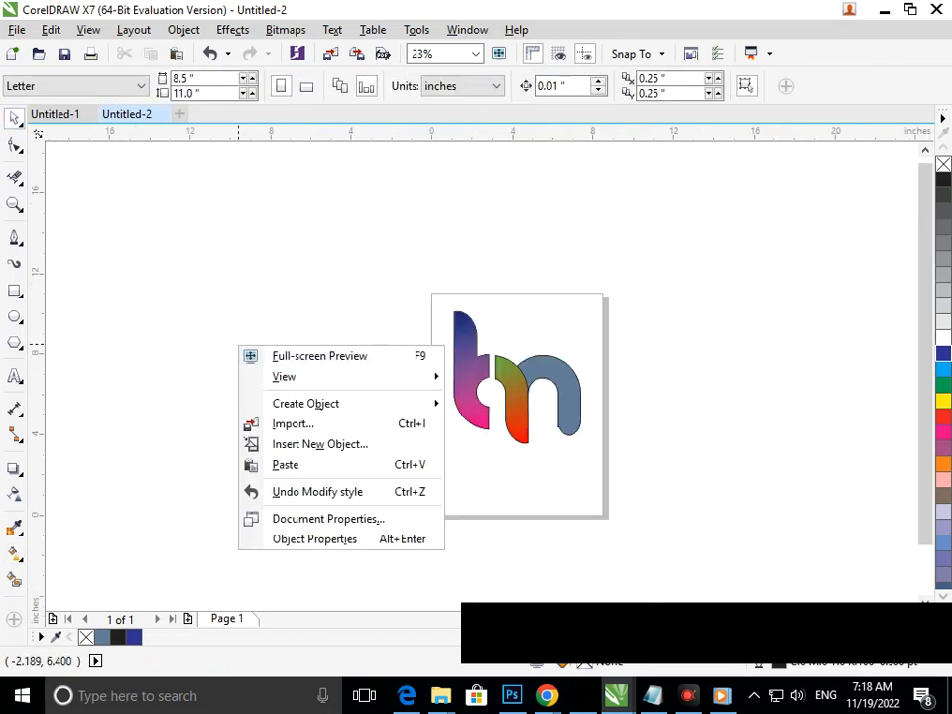
left_click(391, 343)
left_click_drag(358, 244, 671, 498)
left_click_drag(454, 311, 427, 216)
left_click(410, 423)
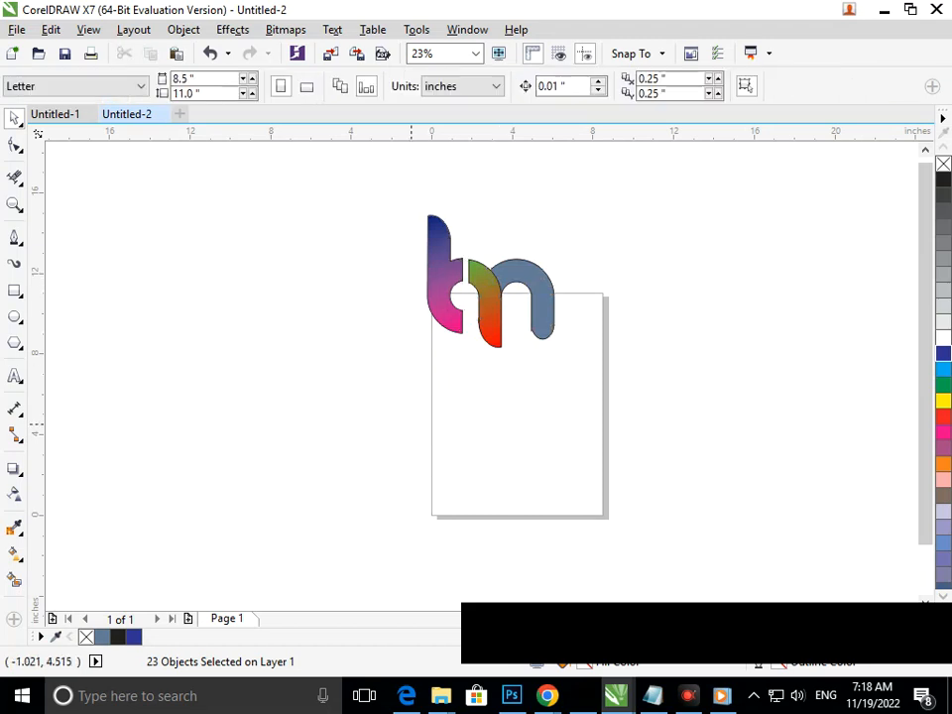
Step: Set the middle stroke's gradient end colour to blue, #00A4F0, with Interactive Fill and deselect the stroke
left_click(485, 335)
left_click(15, 554)
left_click(92, 553)
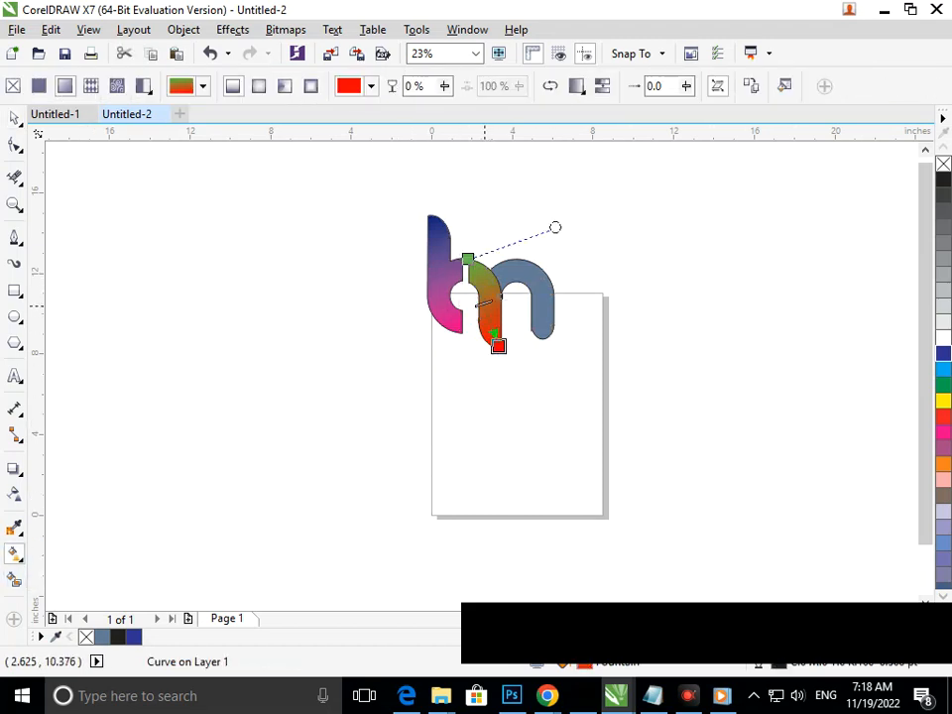
left_click(523, 338)
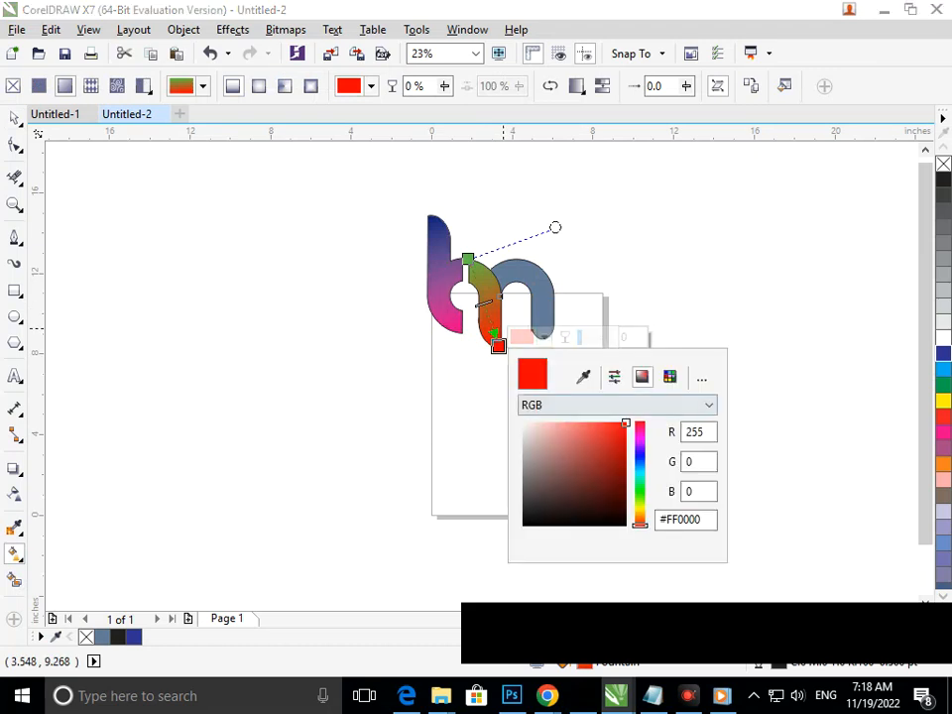
left_click(640, 517)
left_click(626, 429)
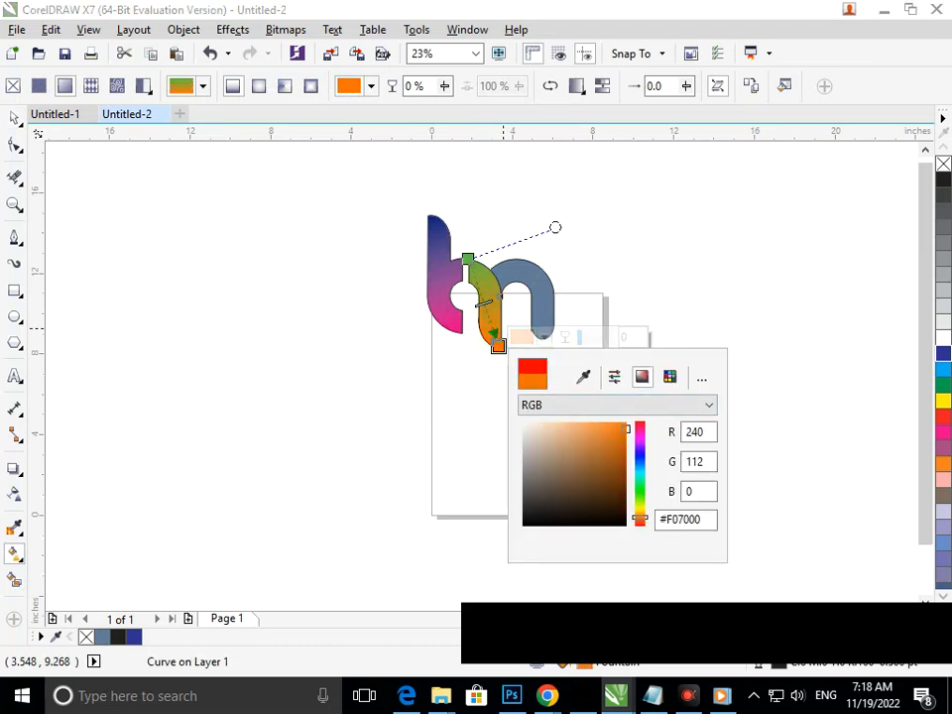
left_click(640, 468)
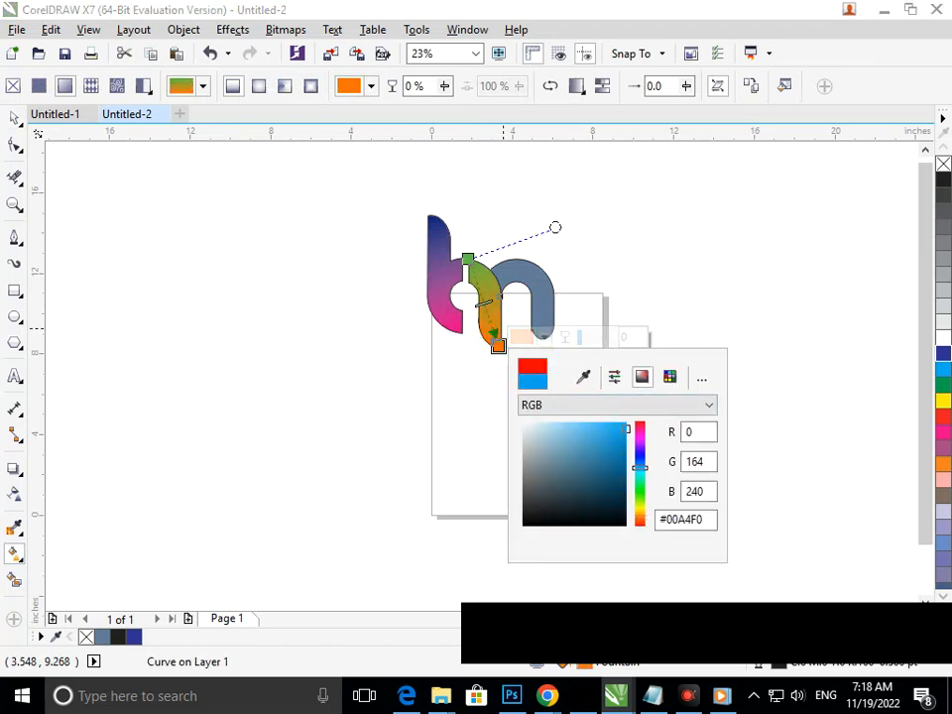
left_click(14, 118)
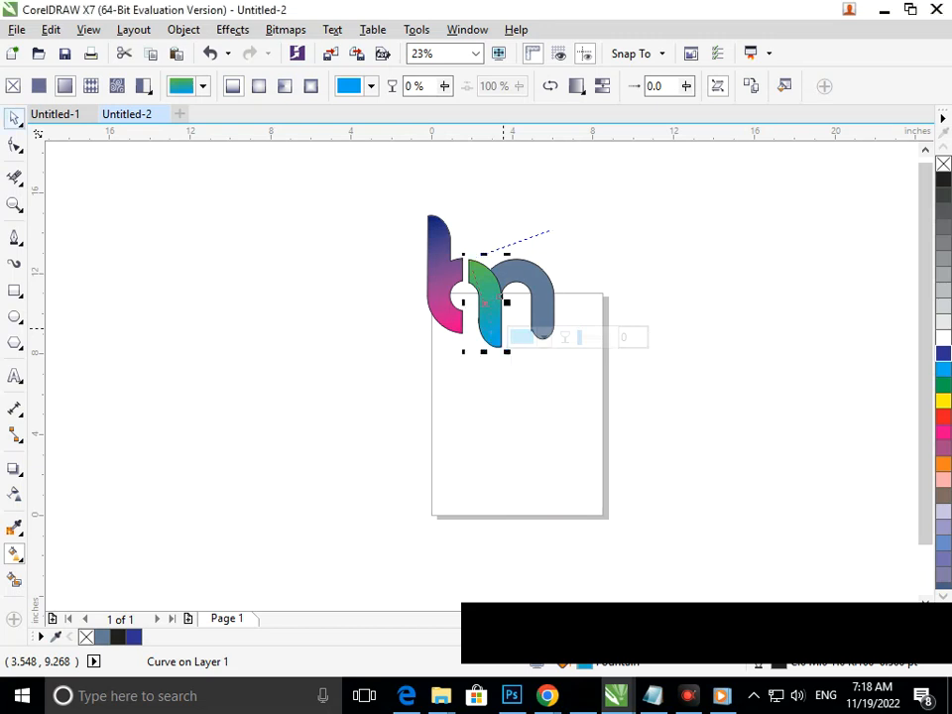
left_click(175, 349)
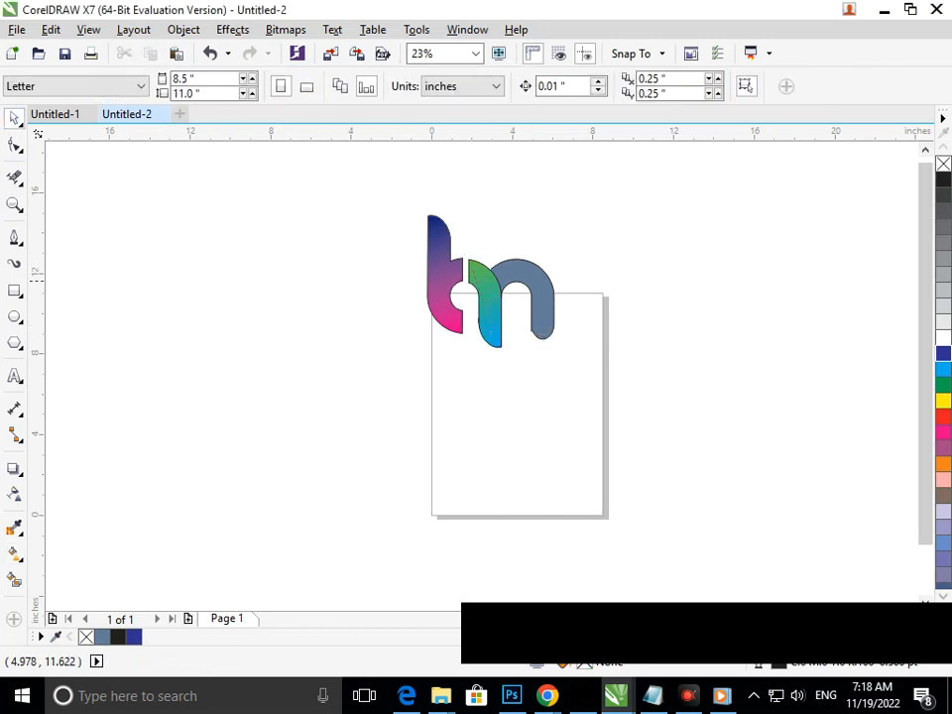
Step: Copy the left letter's gradient fill onto the plain blue-grey right arch with Copy Properties, then deselect it
left_click(535, 277)
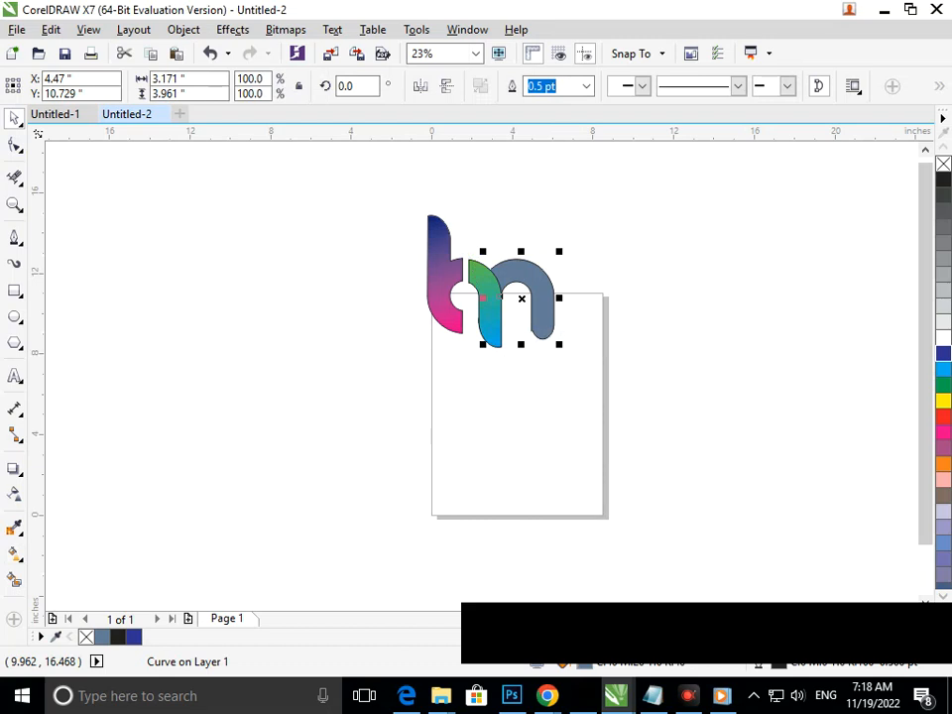
left_click(51, 29)
left_click(125, 288)
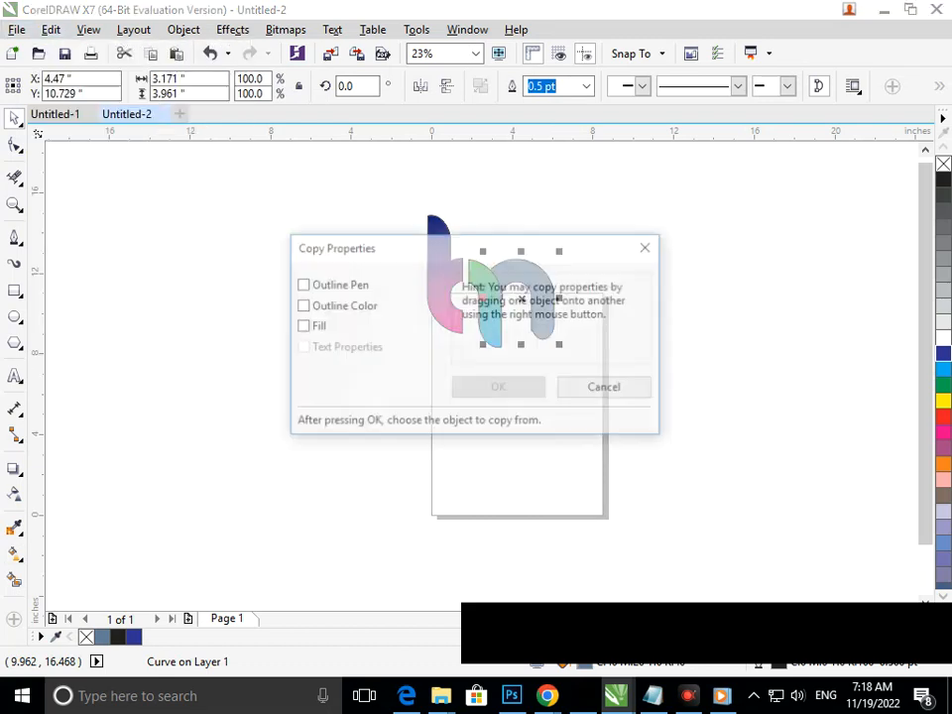
left_click(499, 388)
left_click(427, 272)
left_click(391, 415)
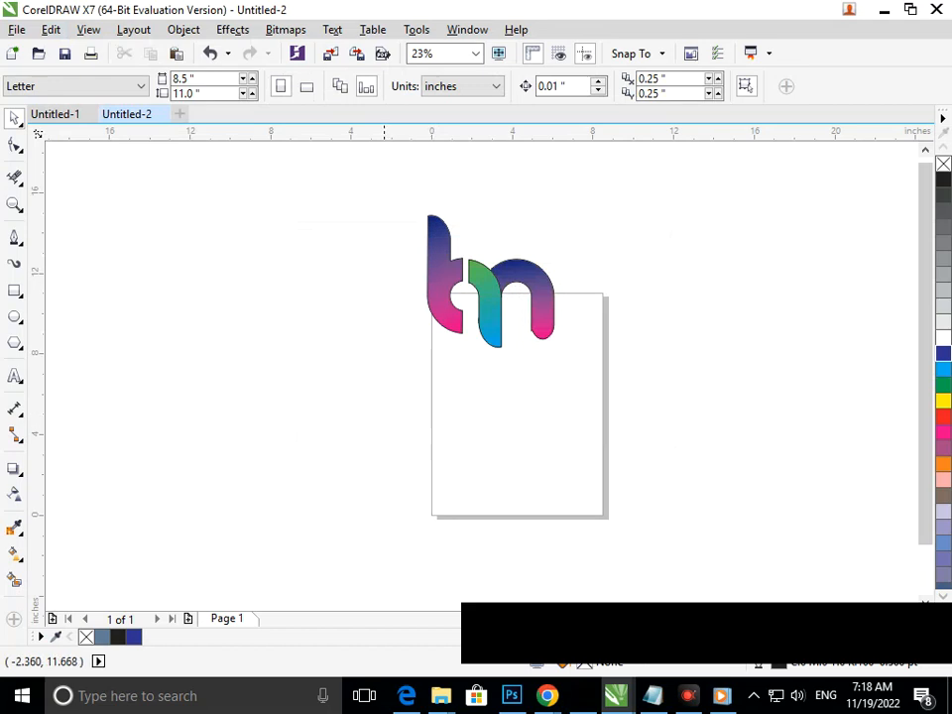
Step: Move the whole logo artwork down onto the page, return it across the page's upper edge, and deselect it
left_click_drag(469, 232, 648, 418)
left_click_drag(478, 306, 519, 378)
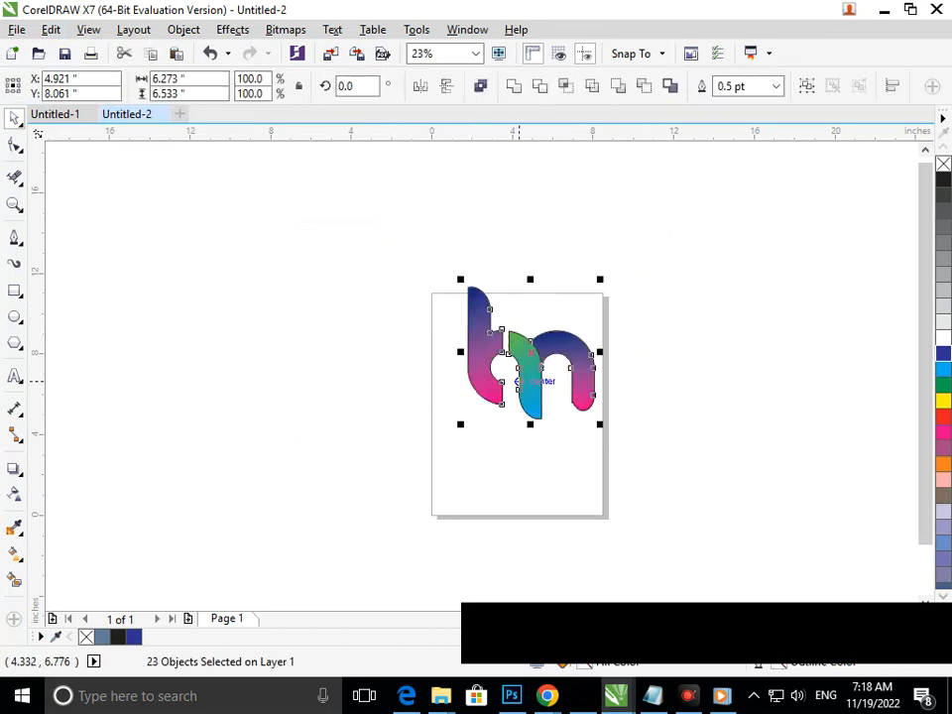
left_click(513, 445)
left_click_drag(430, 231, 662, 529)
left_click_drag(534, 381, 593, 449)
left_click(591, 424)
left_click_drag(519, 400, 471, 300)
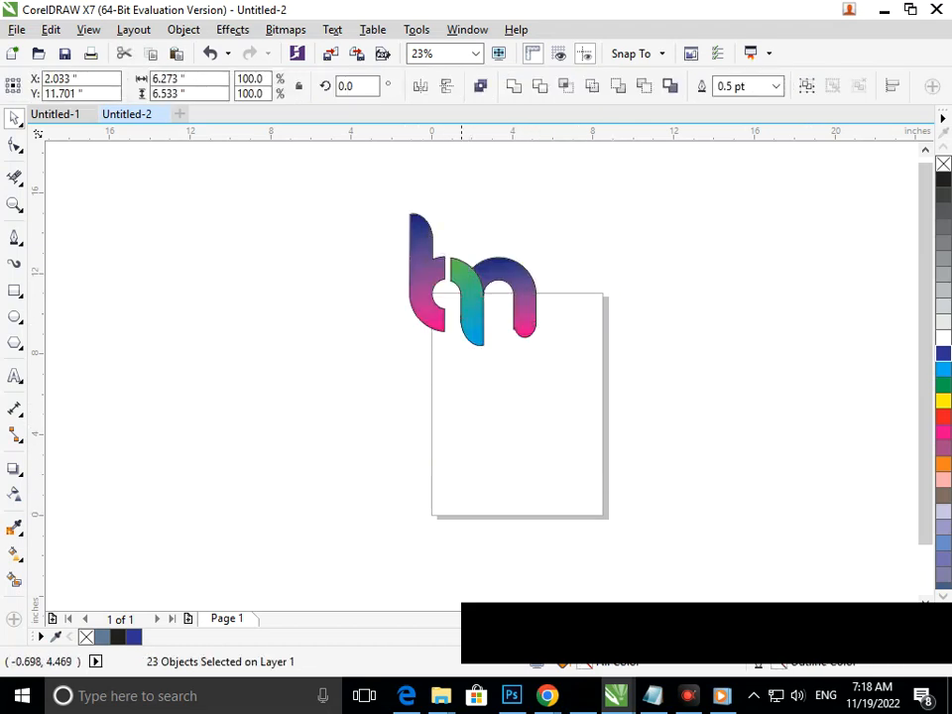
left_click(429, 418)
Step: With Interactive Fill, set the right arch's gradient start colour to dark red, CMYK 38, 100, 49, 36
left_click(532, 312)
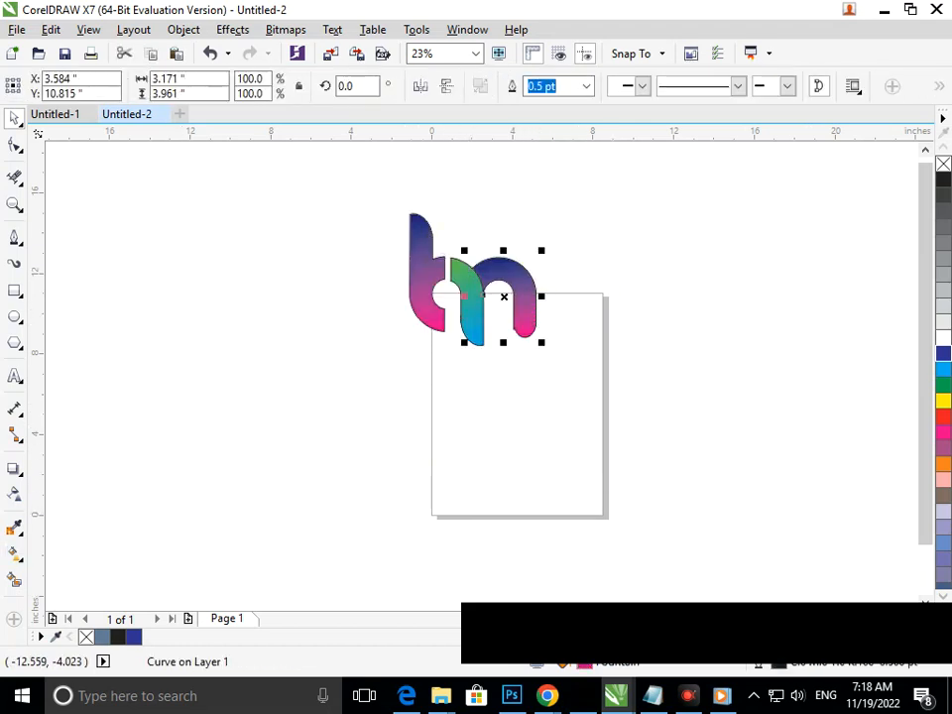
left_click(14, 554)
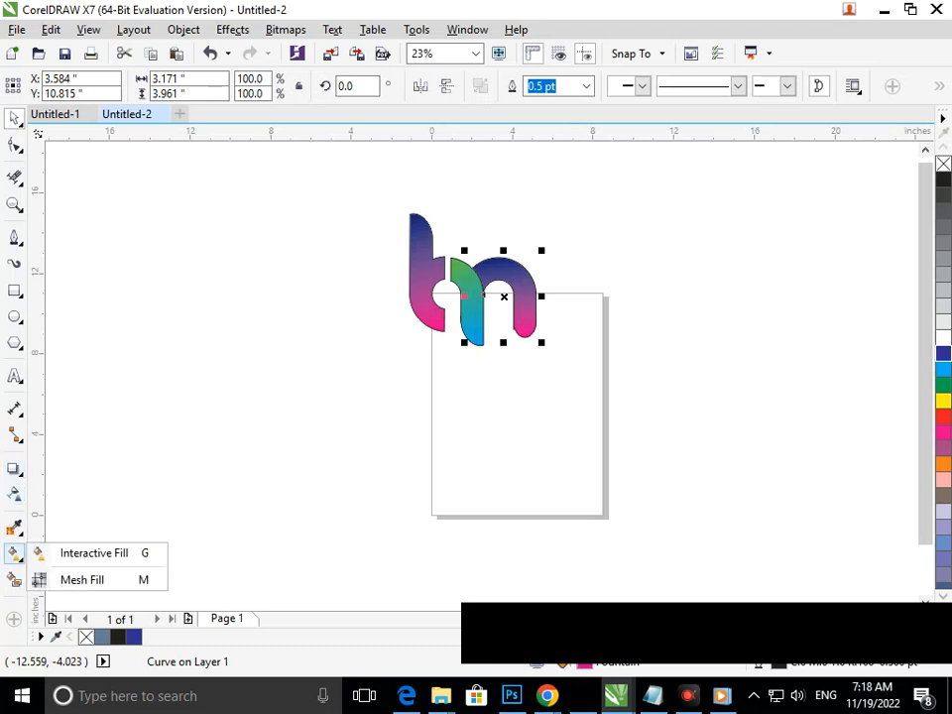
left_click(79, 551)
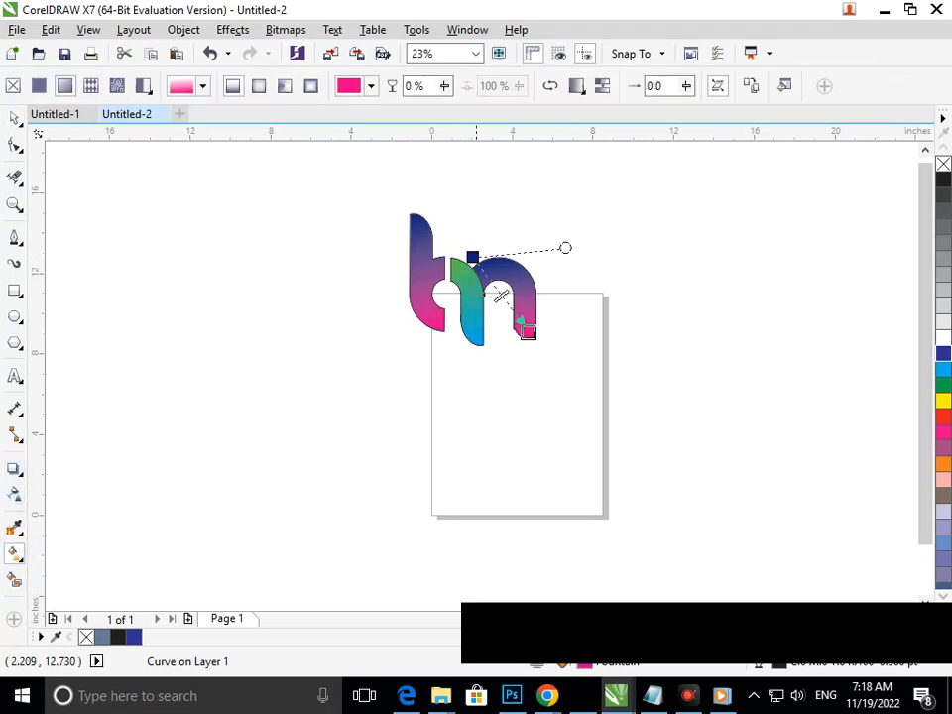
left_click(474, 255)
left_click(505, 248)
scroll(555, 396, "down", 2)
left_click(612, 395)
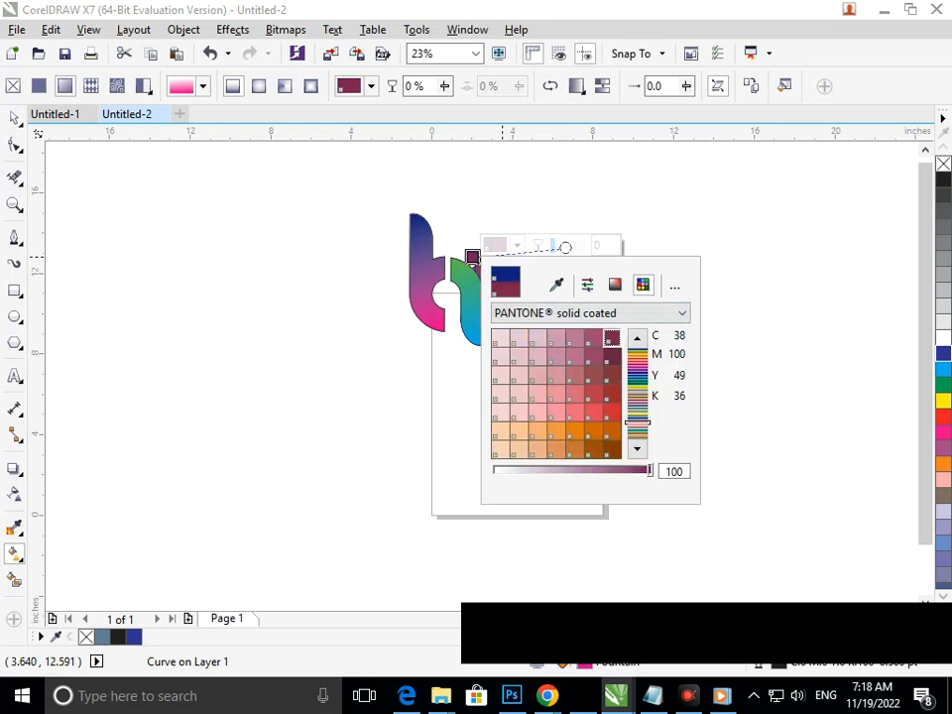
Step: Change the right arch's gradient start colour to a brighter magenta pink in the CMYK colour viewer
left_click(638, 387)
left_click(615, 285)
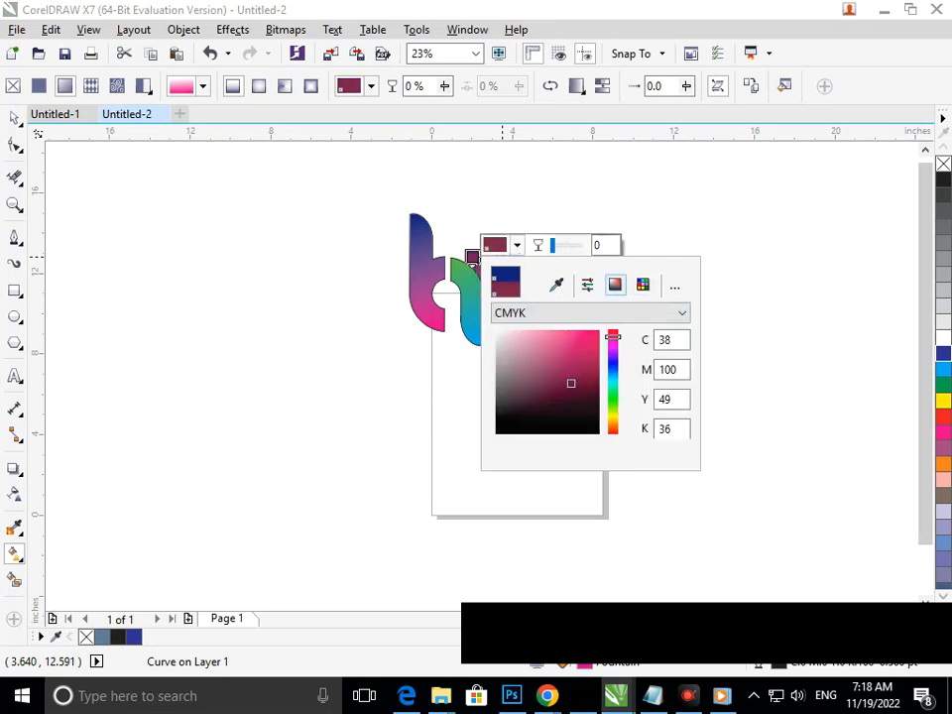
mouse_move(571, 382)
left_mouse_down()
mouse_move(599, 334)
mouse_move(613, 341)
mouse_move(614, 399)
mouse_move(613, 338)
left_mouse_up()
Step: Set the right arch's gradient start colour to dark green, CMYK 100, 38, 95, 40, from the PANTONE solid coated palette and deselect the arch
left_click(643, 284)
left_click(637, 419)
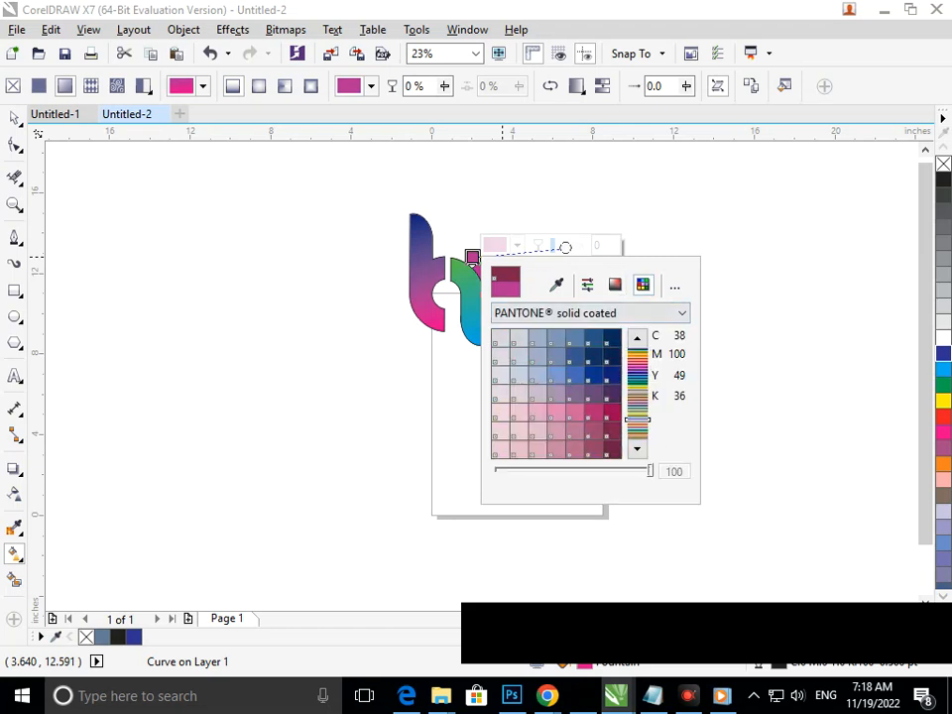
left_click(636, 432)
left_click(611, 412)
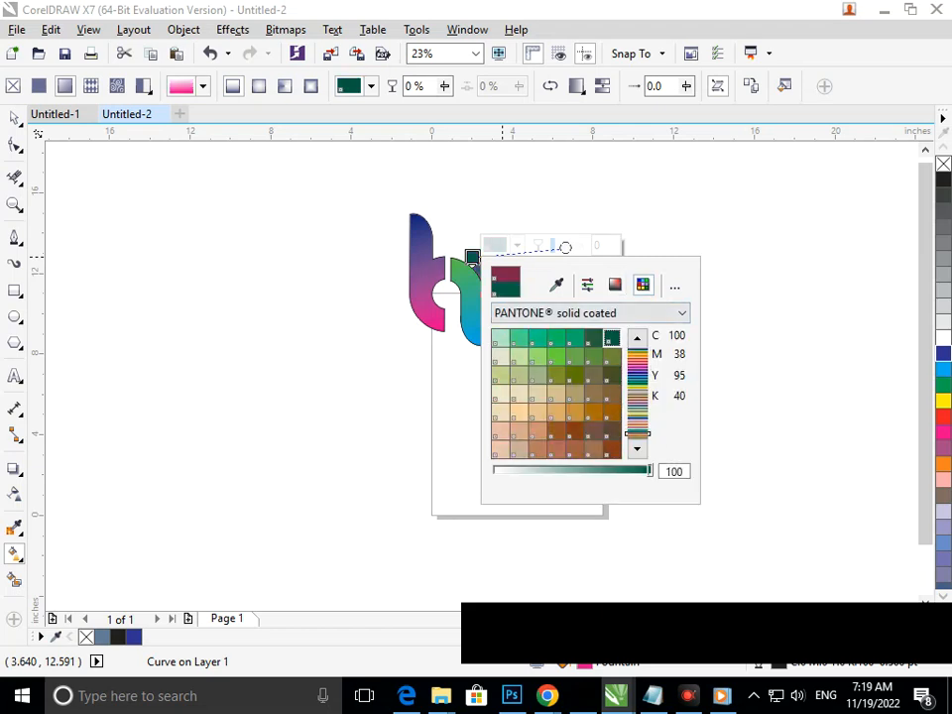
left_click(13, 118)
left_click(220, 369)
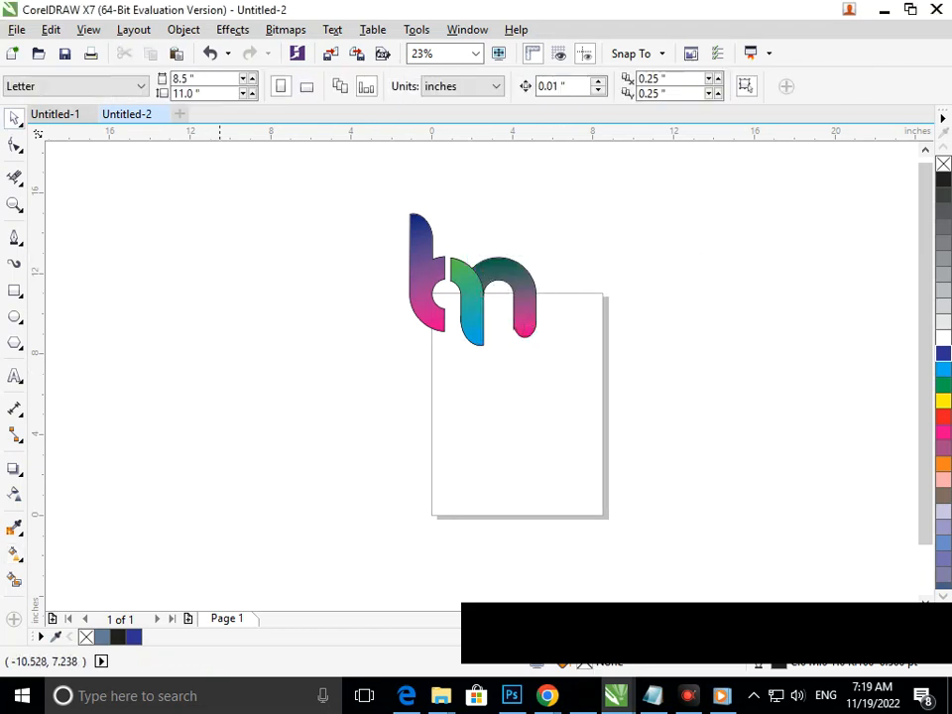
left_click_drag(372, 185, 582, 384)
left_click(508, 435)
Step: With Interactive Fill, set the right arch's gradient start colour to PANTONE solid coated orange, CMYK 0, 69, 78, 0, and deselect the arch
left_click(484, 295)
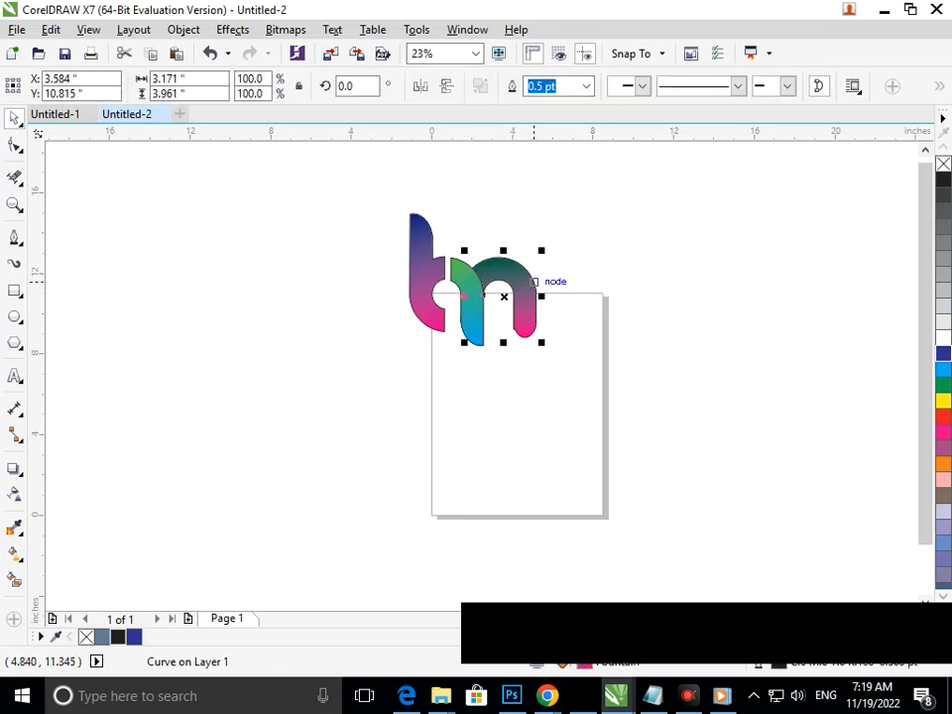
left_click(15, 553)
left_click(59, 550)
left_click(473, 258)
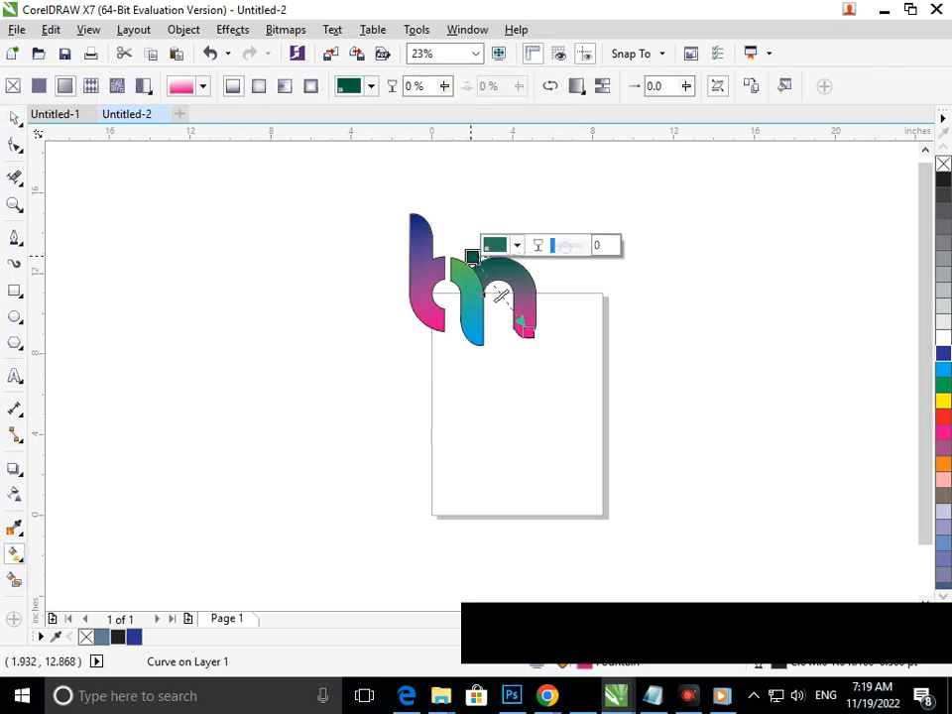
left_click(516, 245)
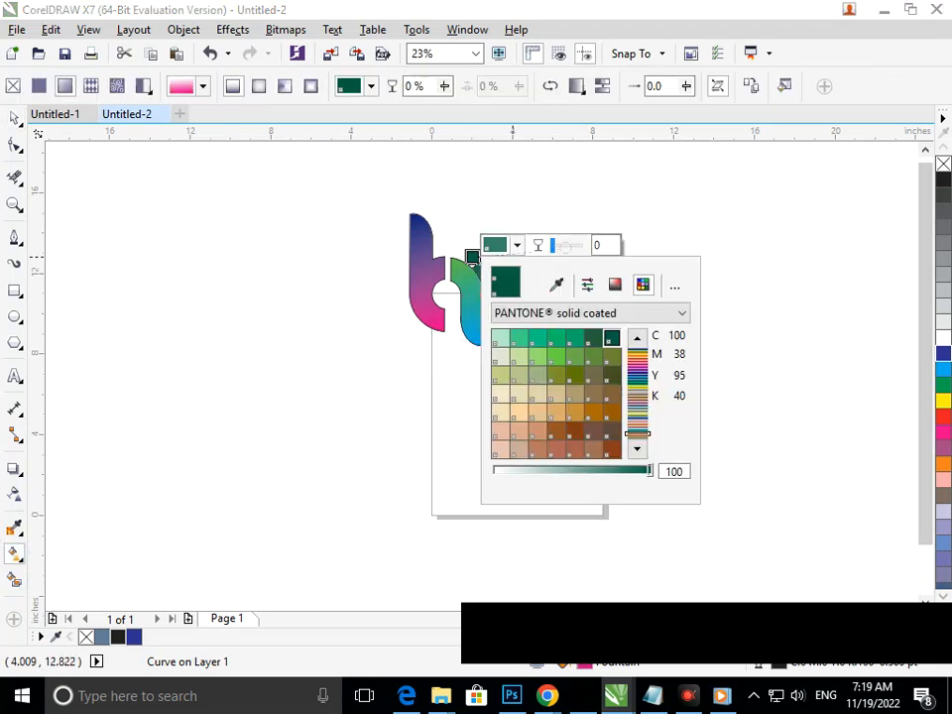
left_click(638, 421)
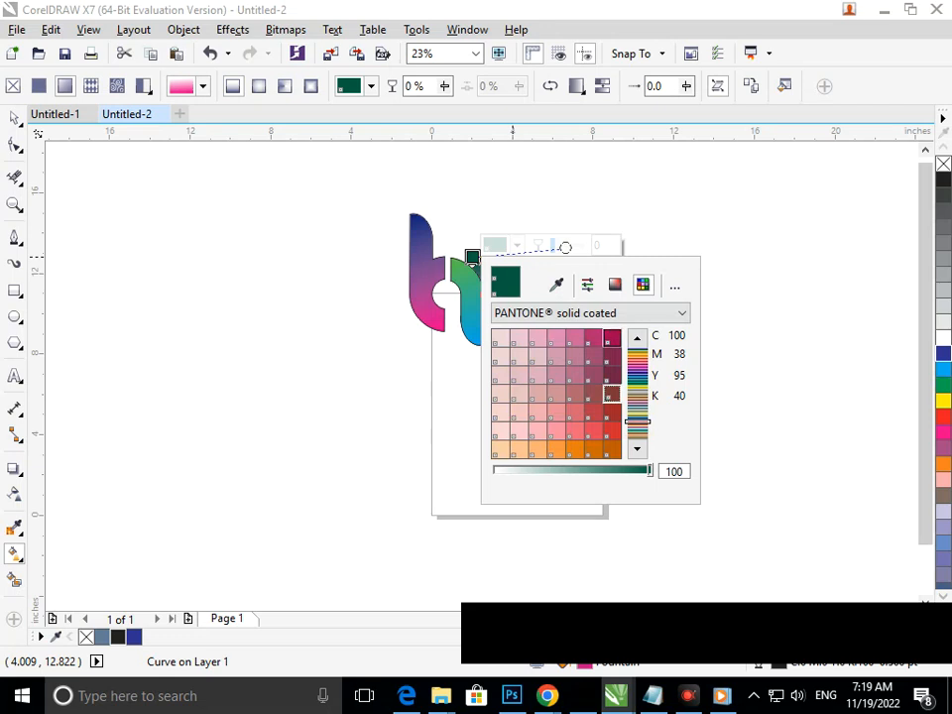
left_click(612, 337)
left_click(638, 435)
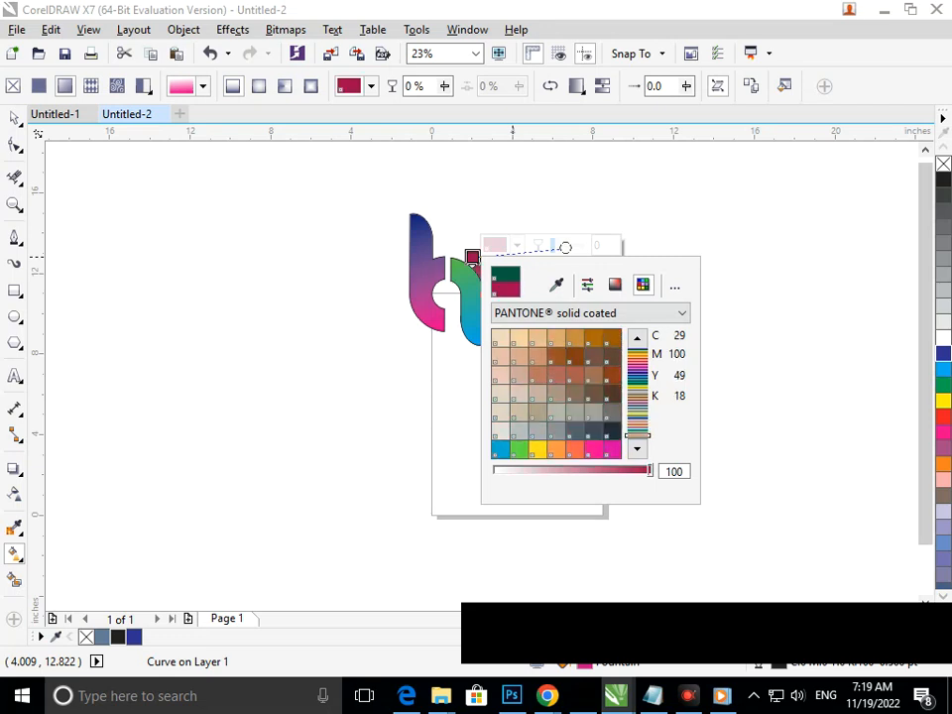
left_click(611, 450)
left_click(556, 412)
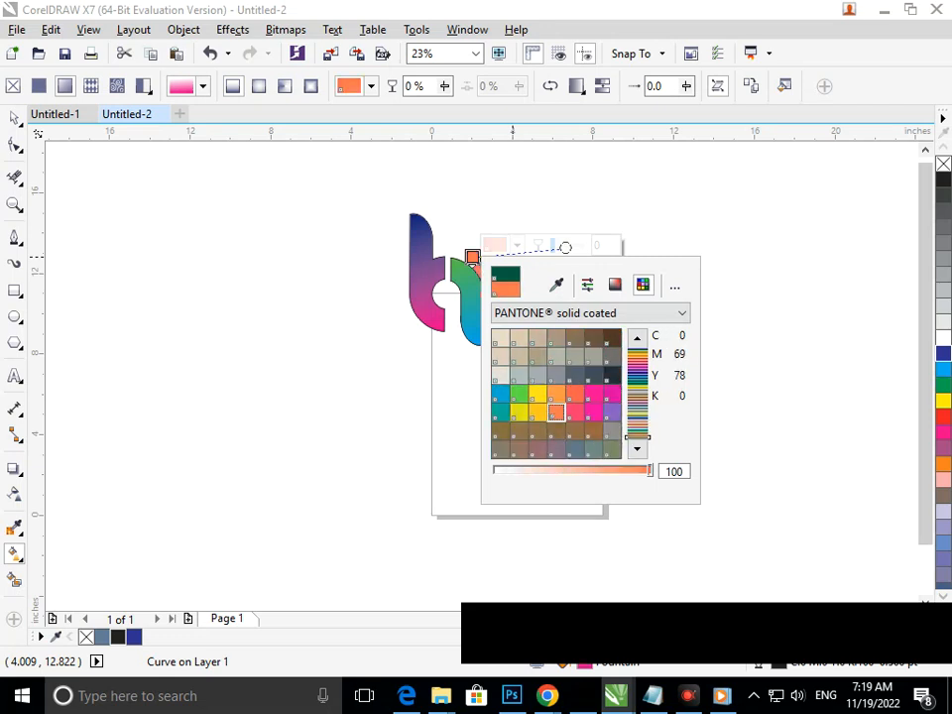
left_click(14, 118)
left_click(181, 325)
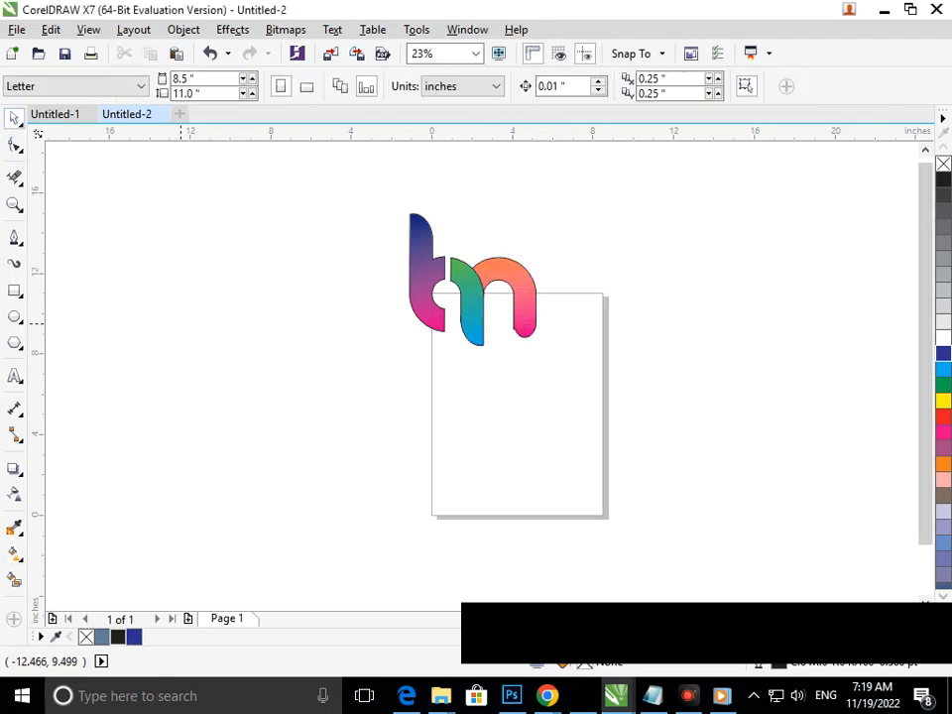
Step: Select the whole logo artwork, move it down to the middle of the page at about X 4.5, Y 6.6 inches, and deselect it
left_click_drag(377, 186, 566, 375)
left_click_drag(514, 307, 563, 410)
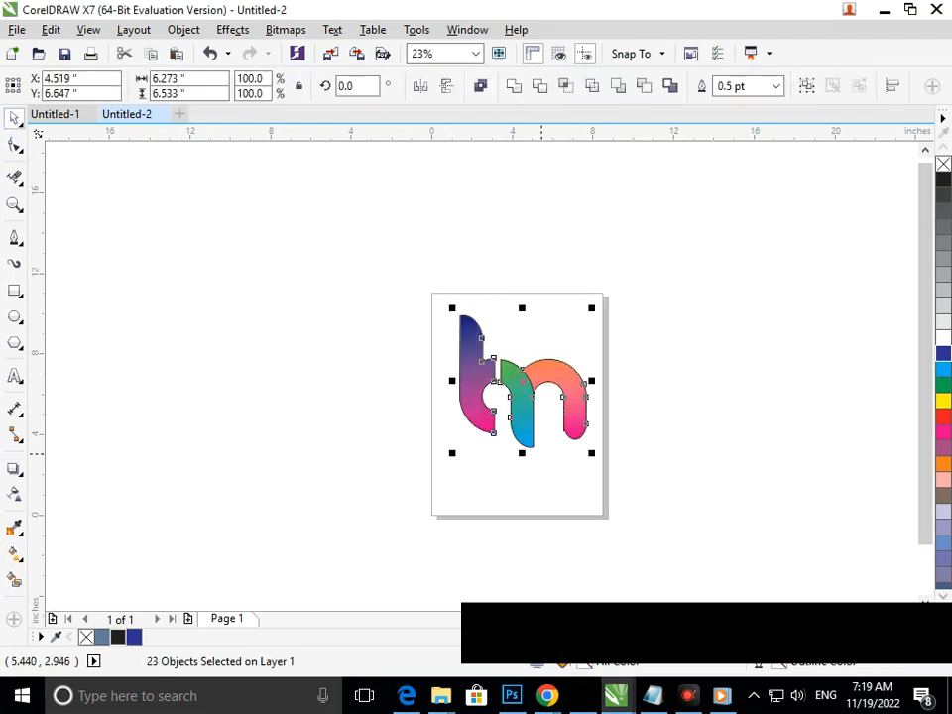
left_click(540, 457)
mouse_move(426, 283)
left_mouse_down()
mouse_move(516, 417)
mouse_move(607, 516)
left_mouse_up()
left_click_drag(527, 379, 530, 385)
key("F3")
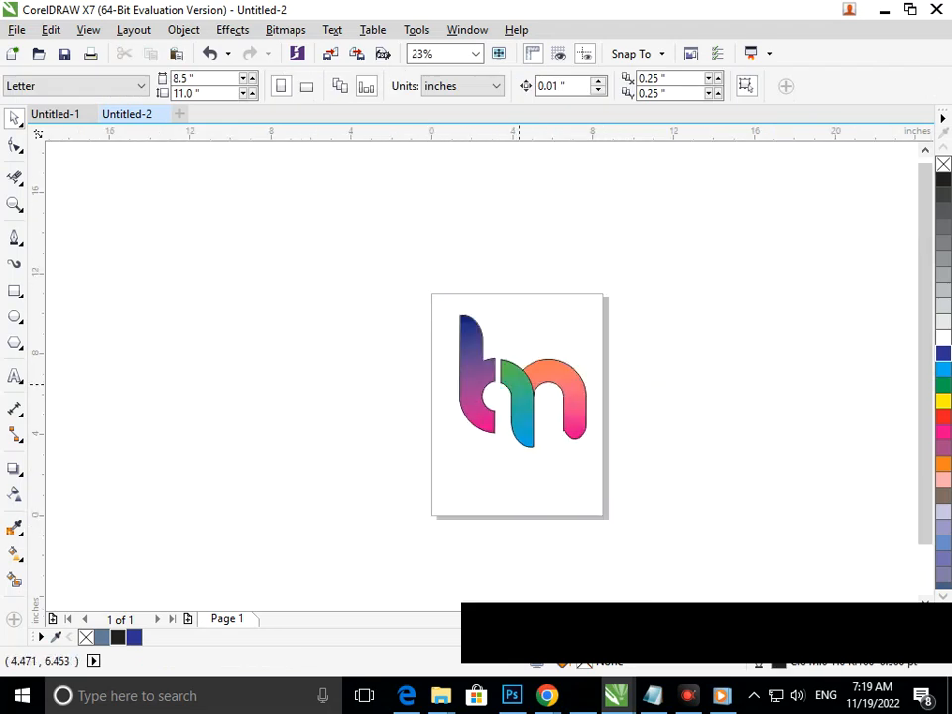
left_click_drag(429, 294, 608, 536)
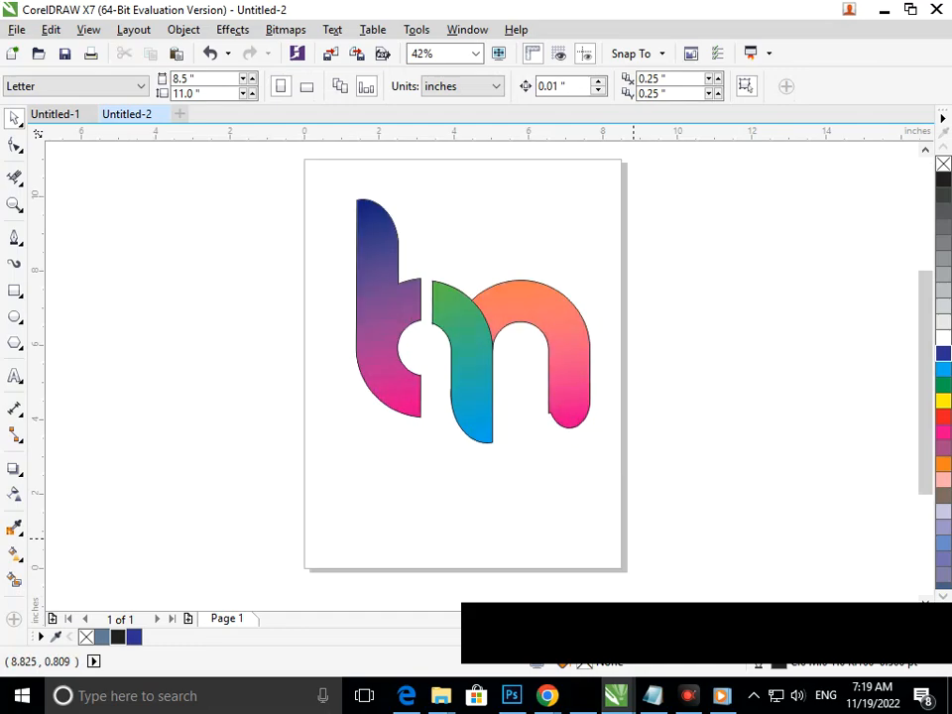